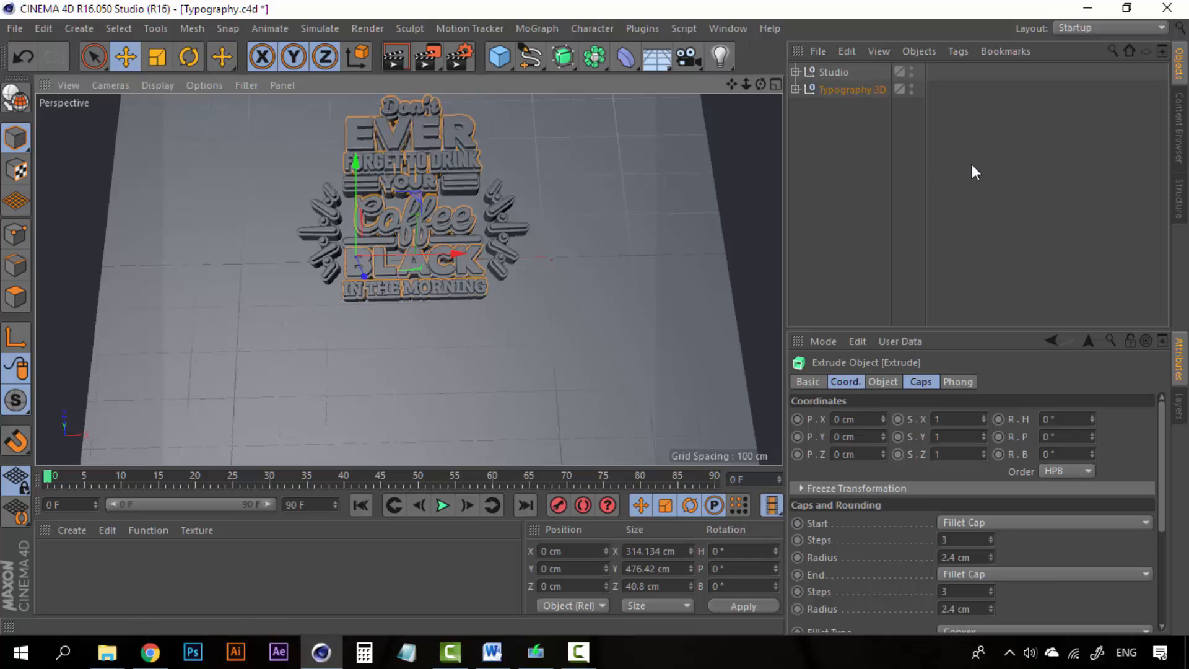
Step: Frame the Studio group in the perspective view and render a preview of the whole box
{"action": "left_click", "coordinate": [844, 105]}
{"action": "left_click", "coordinate": [833, 73]}
{"action": "key", "text": "o"}
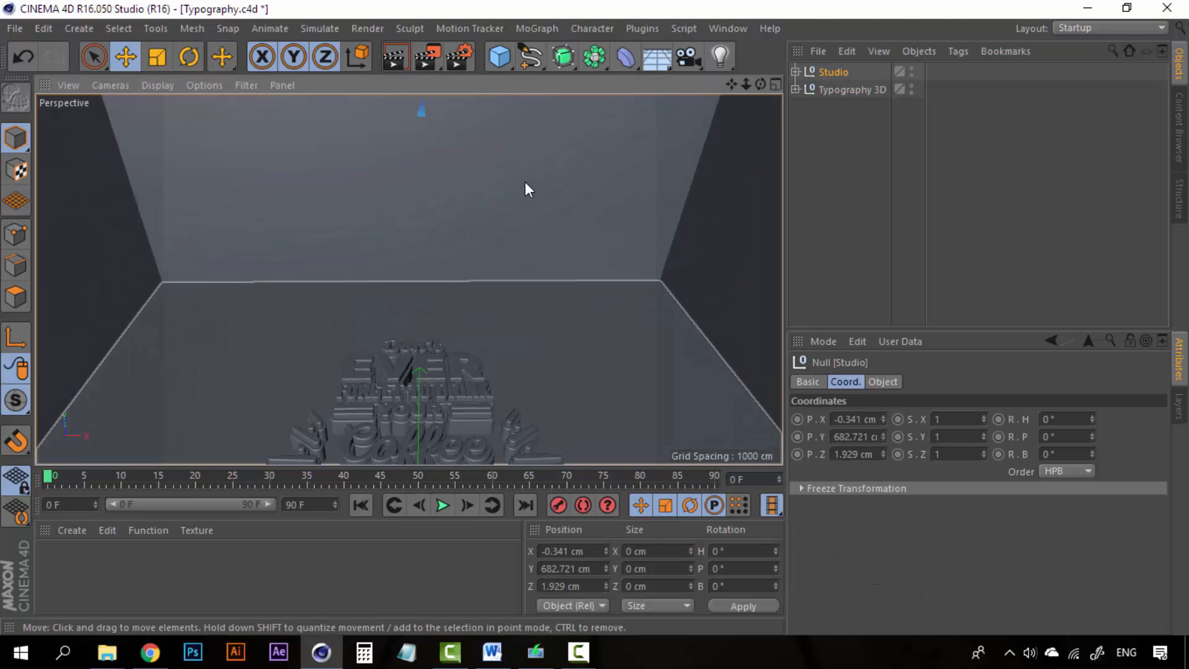
{"action": "left_click_drag", "start_coordinate": [523, 221], "coordinate": [545, 201], "text": "alt"}
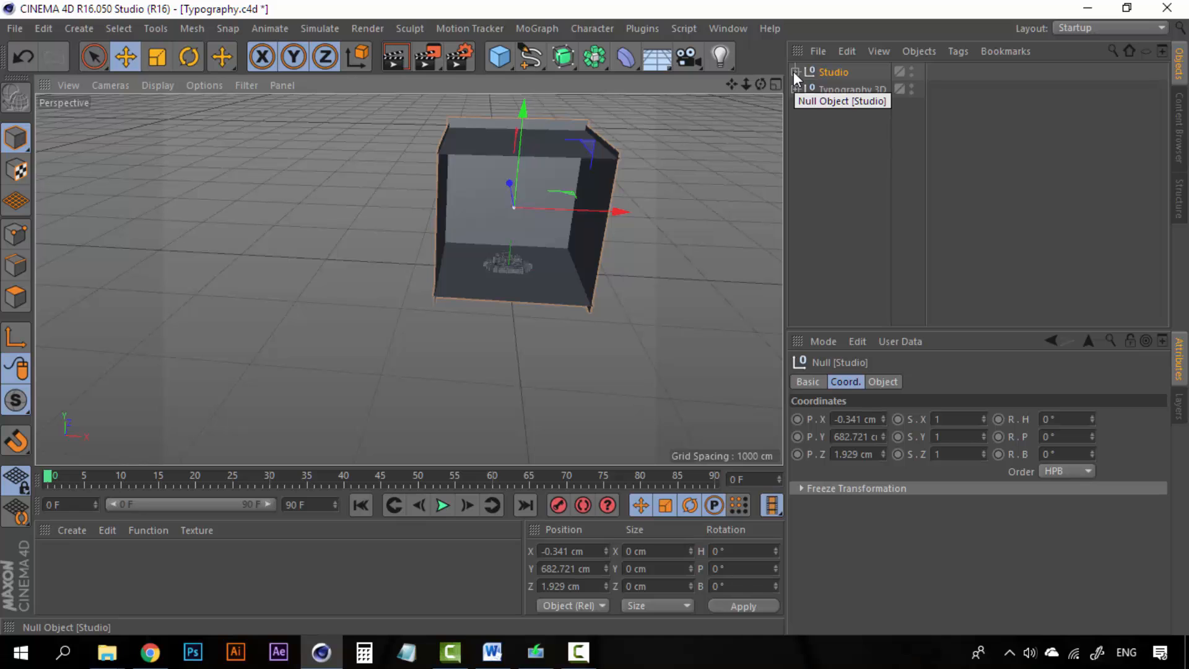
{"action": "key", "text": "ctrl+r"}
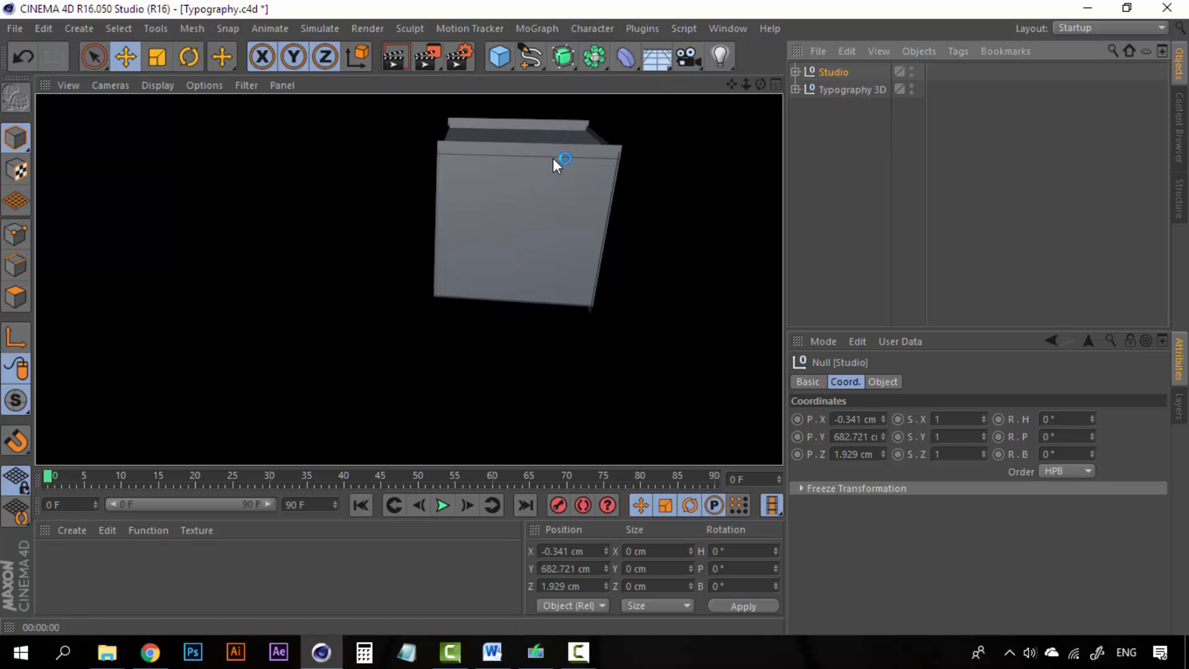
{"action": "left_click", "coordinate": [808, 146]}
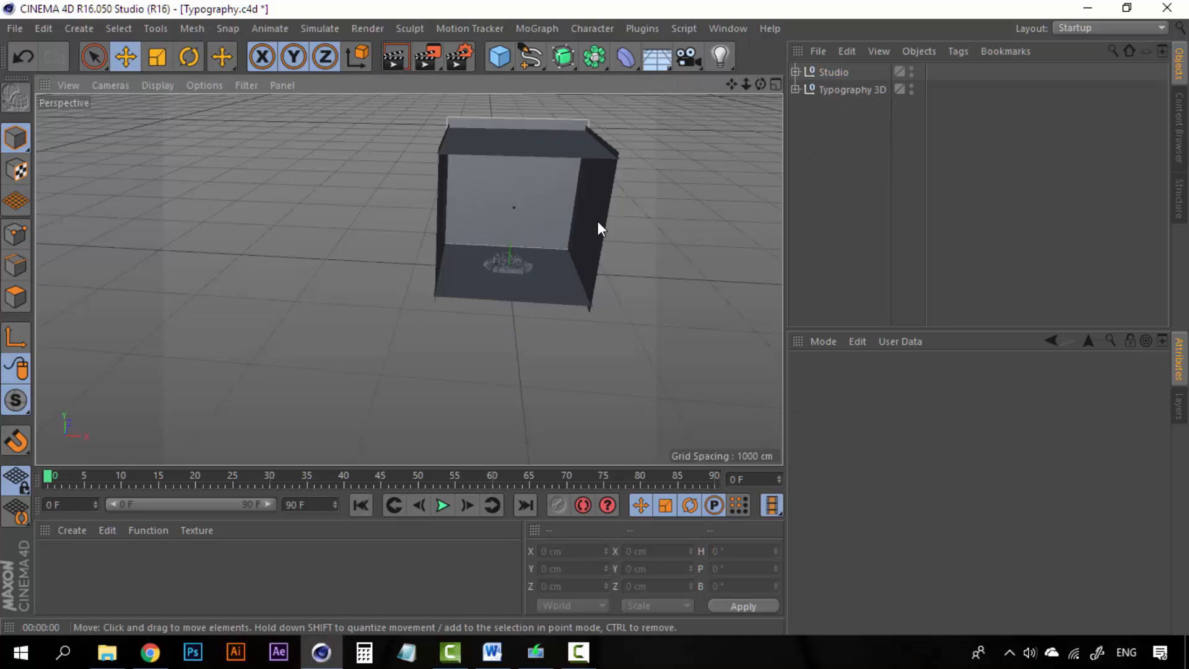
Step: Examine the unlit studio box and the typography inside it from several angles, including a render preview
{"action": "left_click_drag", "start_coordinate": [597, 224], "coordinate": [493, 264], "text": "alt"}
{"action": "scroll", "coordinate": [423, 209], "scroll_direction": "up", "scroll_amount": 3}
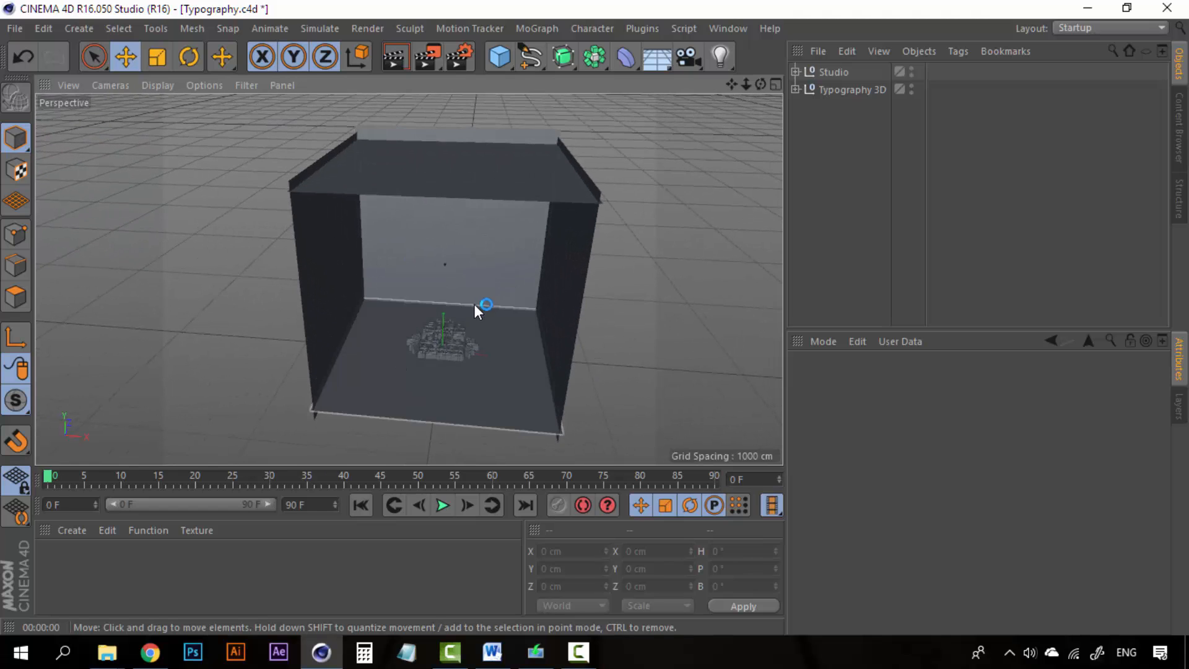
{"action": "mouse_move", "coordinate": [524, 366]}
{"action": "left_mouse_down", "text": "alt"}
{"action": "mouse_move", "coordinate": [545, 346]}
{"action": "mouse_move", "coordinate": [526, 348]}
{"action": "left_mouse_up", "text": "alt"}
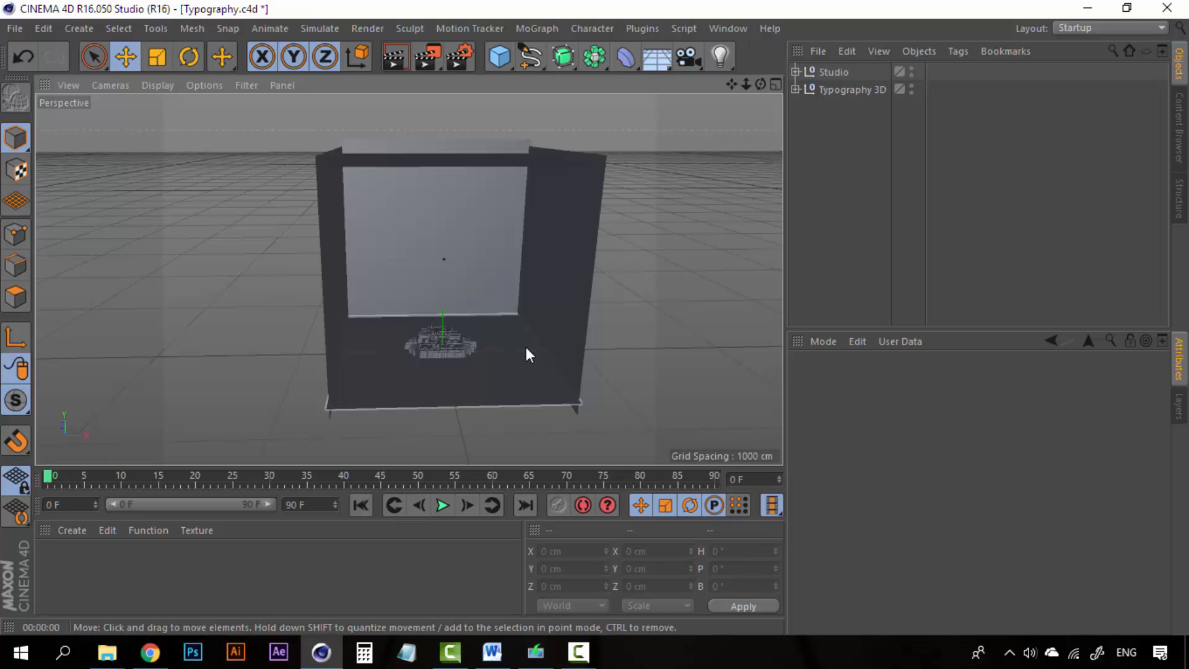
{"action": "scroll", "coordinate": [525, 347], "scroll_direction": "up", "scroll_amount": 6}
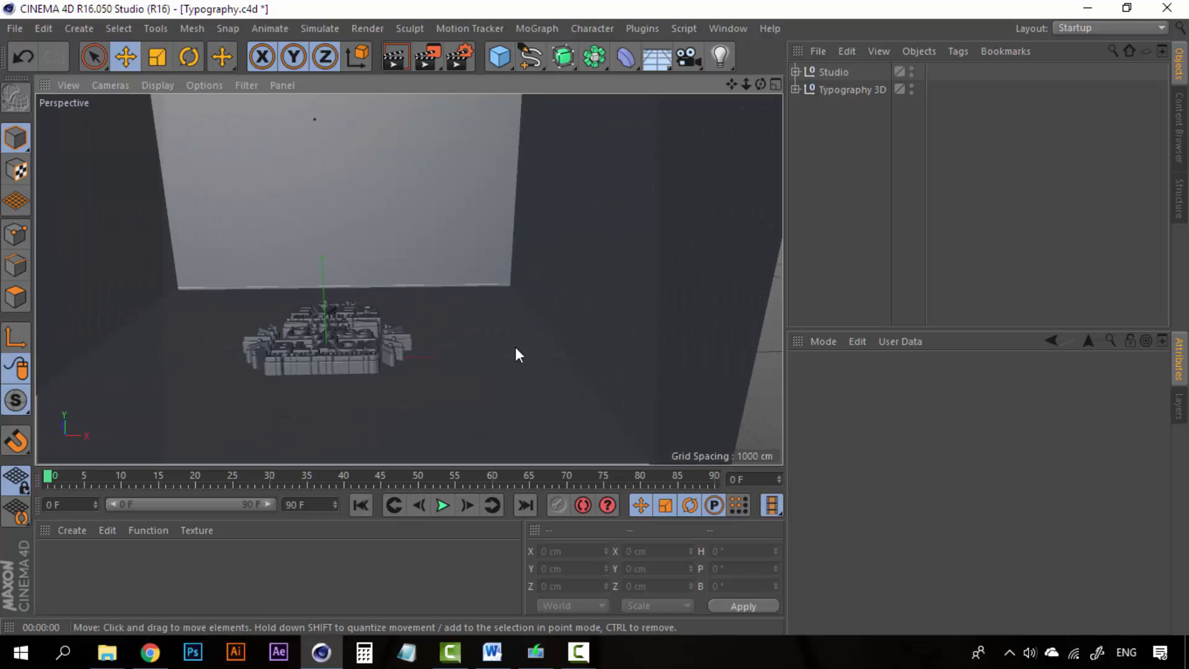
{"action": "left_click_drag", "start_coordinate": [417, 285], "coordinate": [439, 337], "text": "alt"}
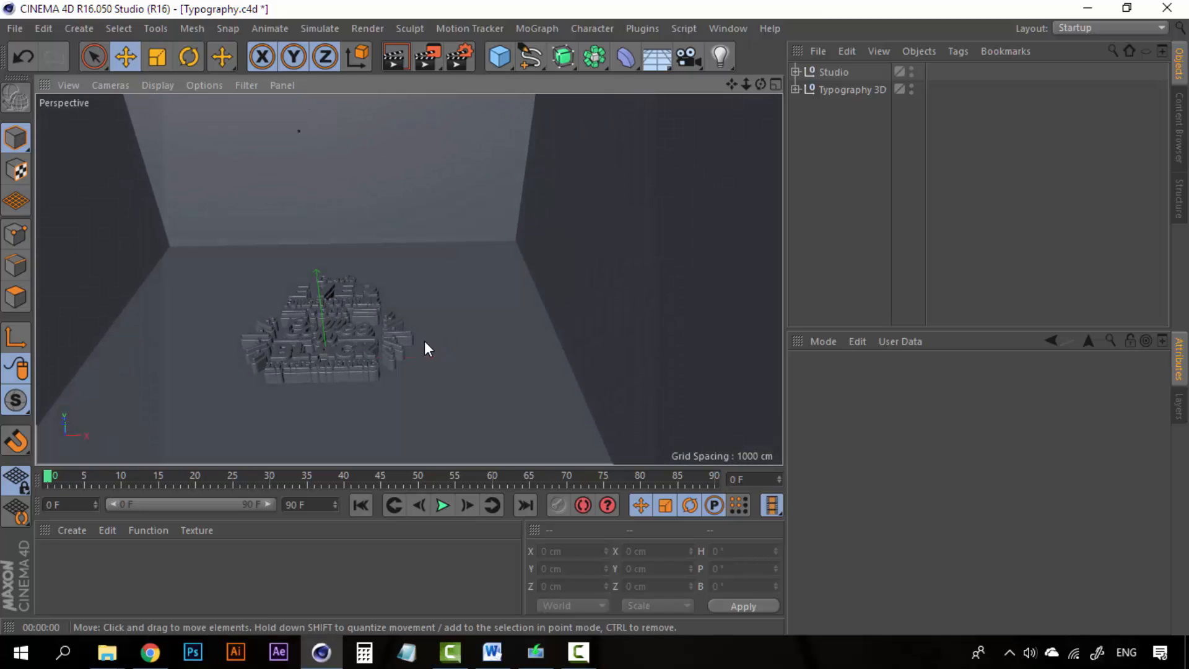
{"action": "scroll", "coordinate": [425, 342], "scroll_direction": "down", "scroll_amount": 6}
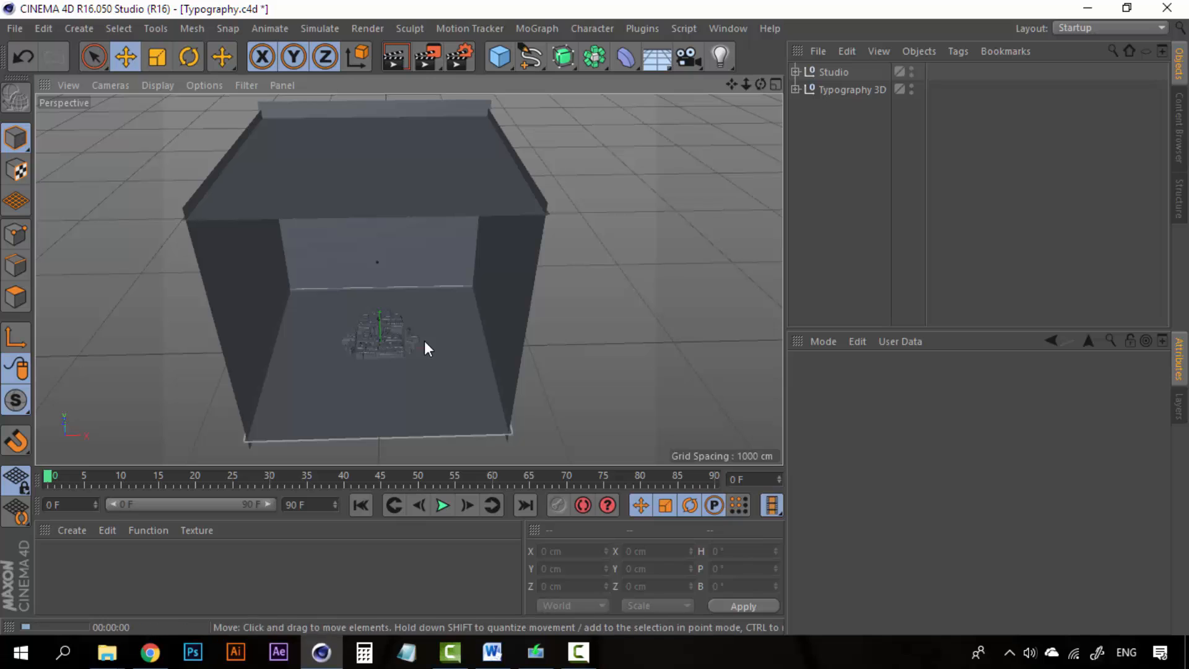
{"action": "key", "text": "ctrl+r"}
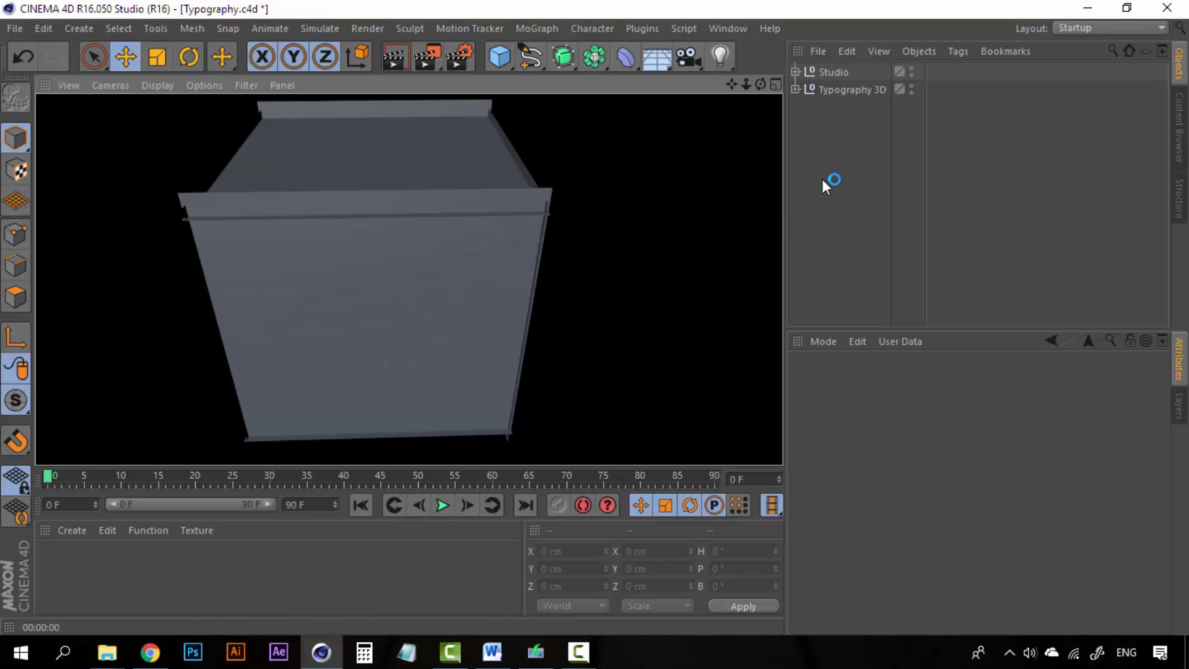
{"action": "left_click", "coordinate": [824, 213]}
{"action": "scroll", "coordinate": [388, 389], "scroll_direction": "up", "scroll_amount": 3}
{"action": "scroll", "coordinate": [387, 388], "scroll_direction": "up", "scroll_amount": 3}
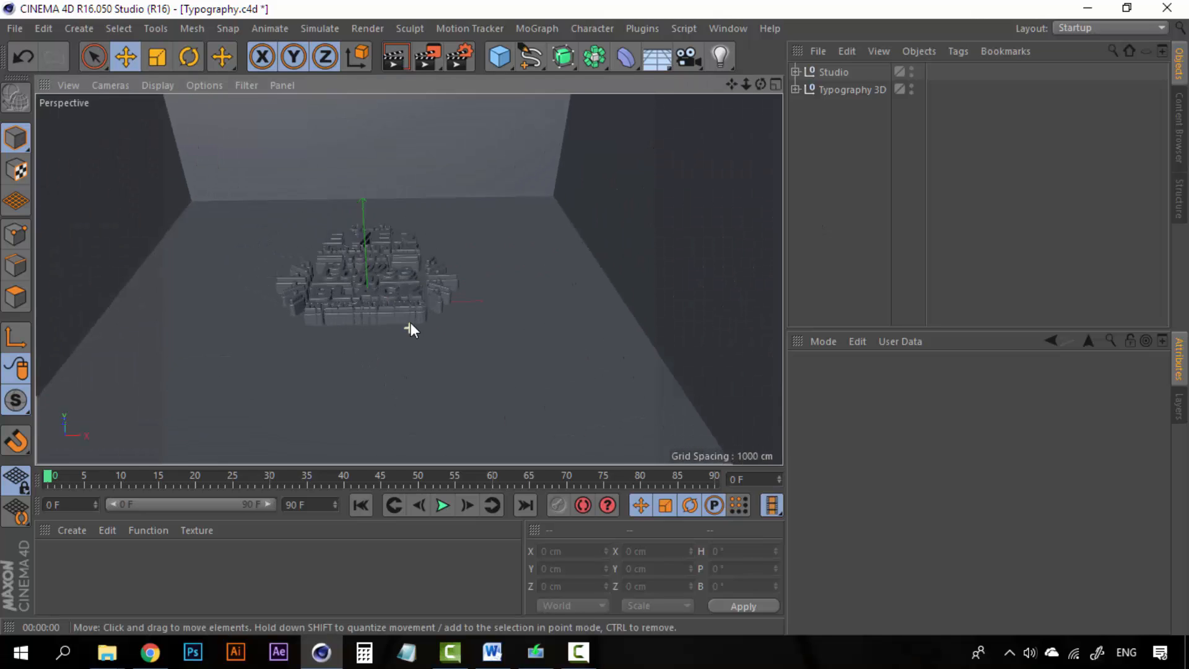
{"action": "scroll", "coordinate": [454, 232], "scroll_direction": "down", "scroll_amount": 5}
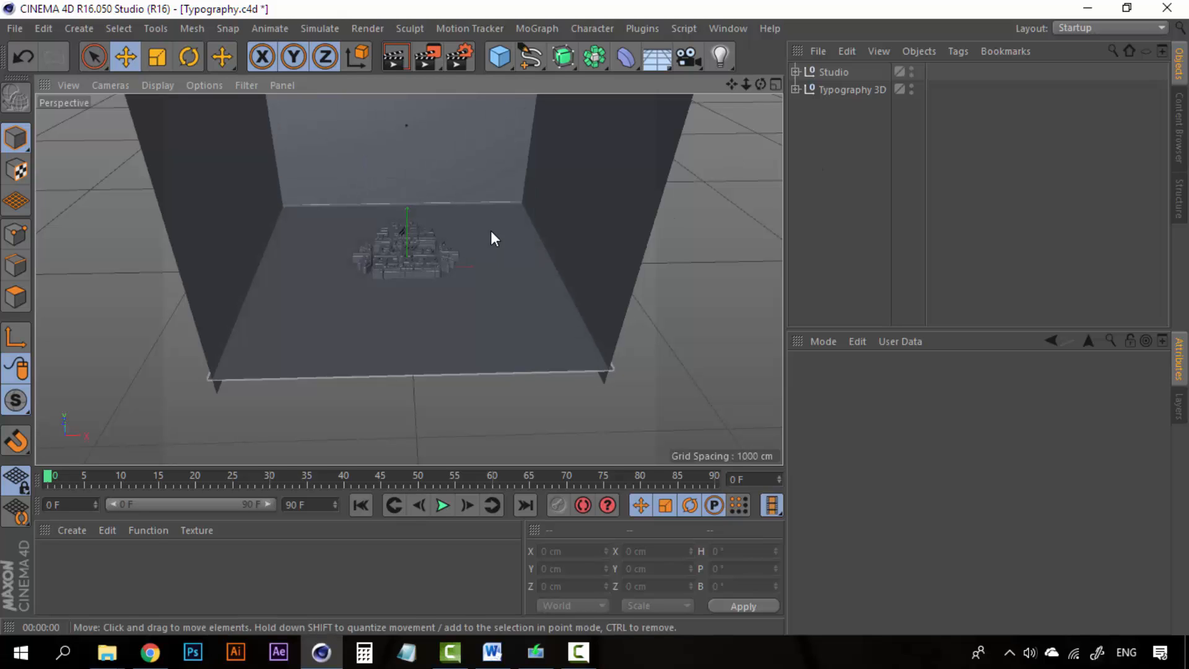
{"action": "left_click_drag", "start_coordinate": [446, 265], "coordinate": [469, 324], "text": "alt"}
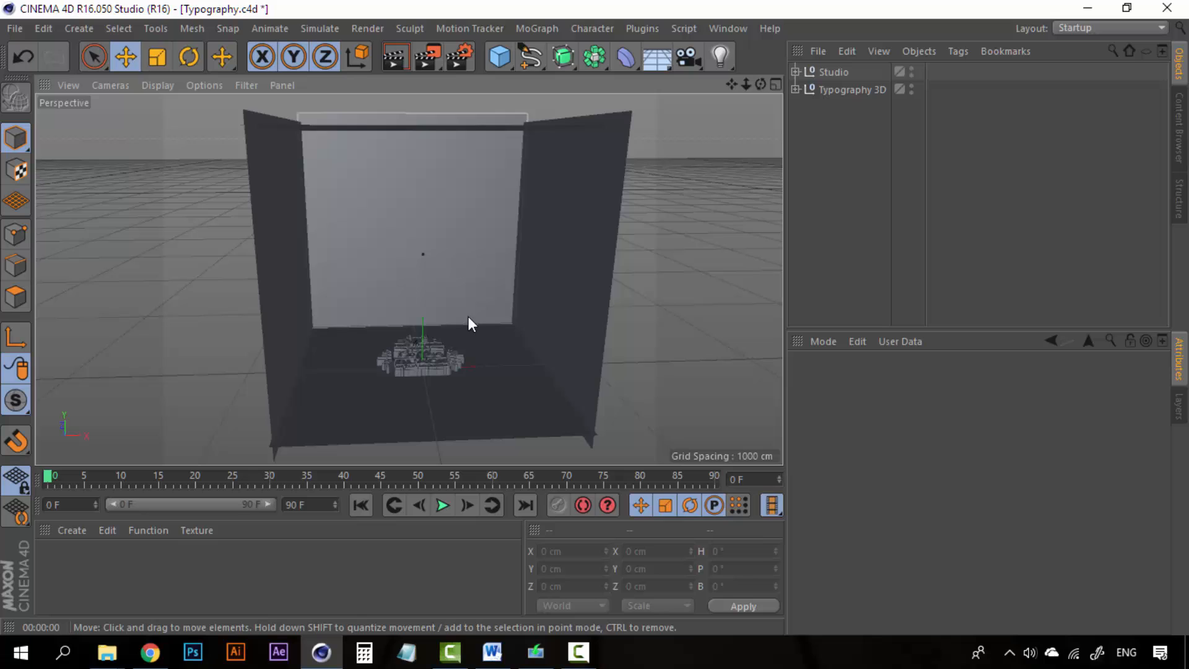
Step: Add a standard light, raise it to about 326 cm on Y above the typography, and preview the render
{"action": "left_click", "coordinate": [725, 53]}
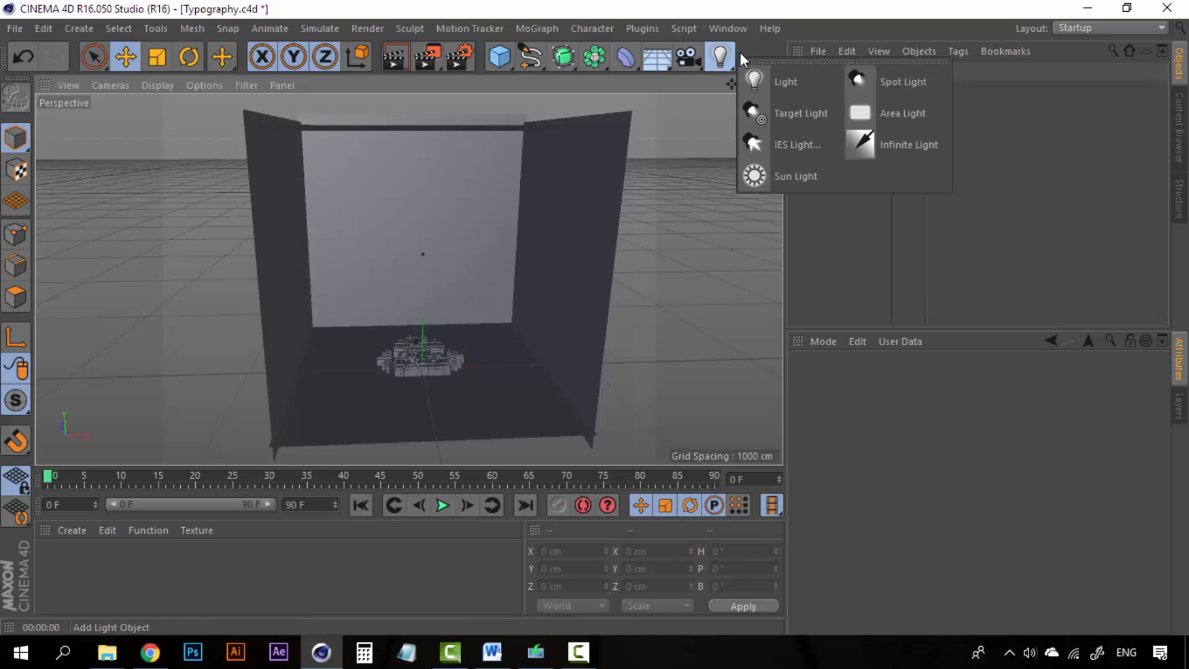
{"action": "left_click", "coordinate": [77, 27]}
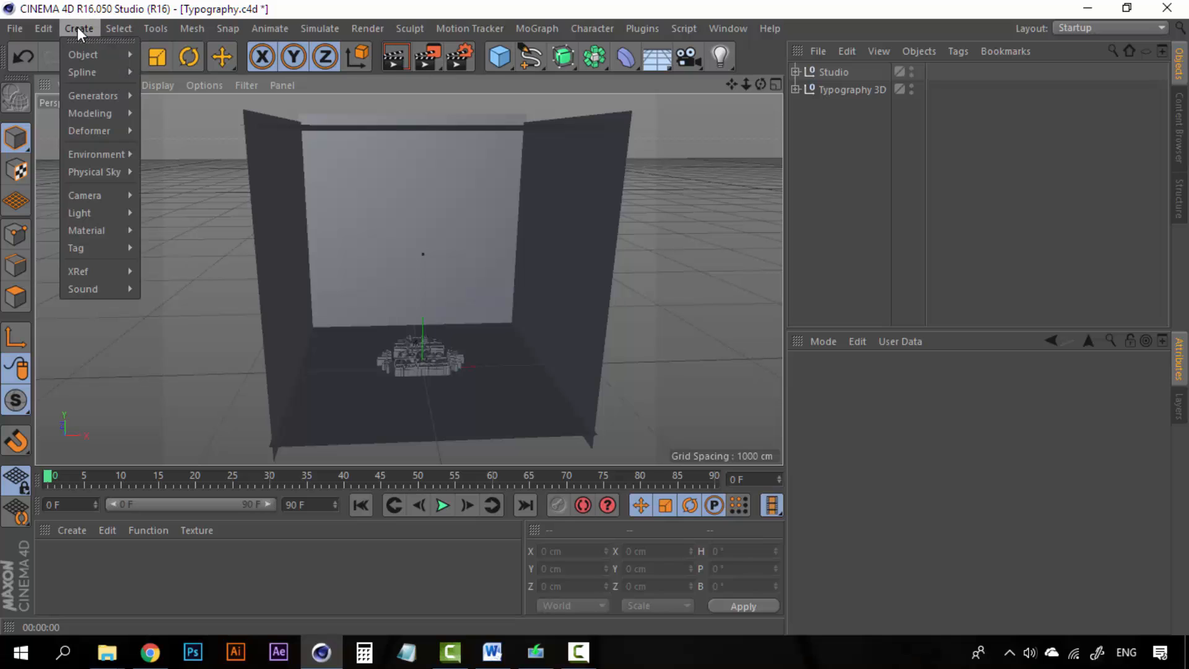
{"action": "mouse_move", "coordinate": [91, 210]}
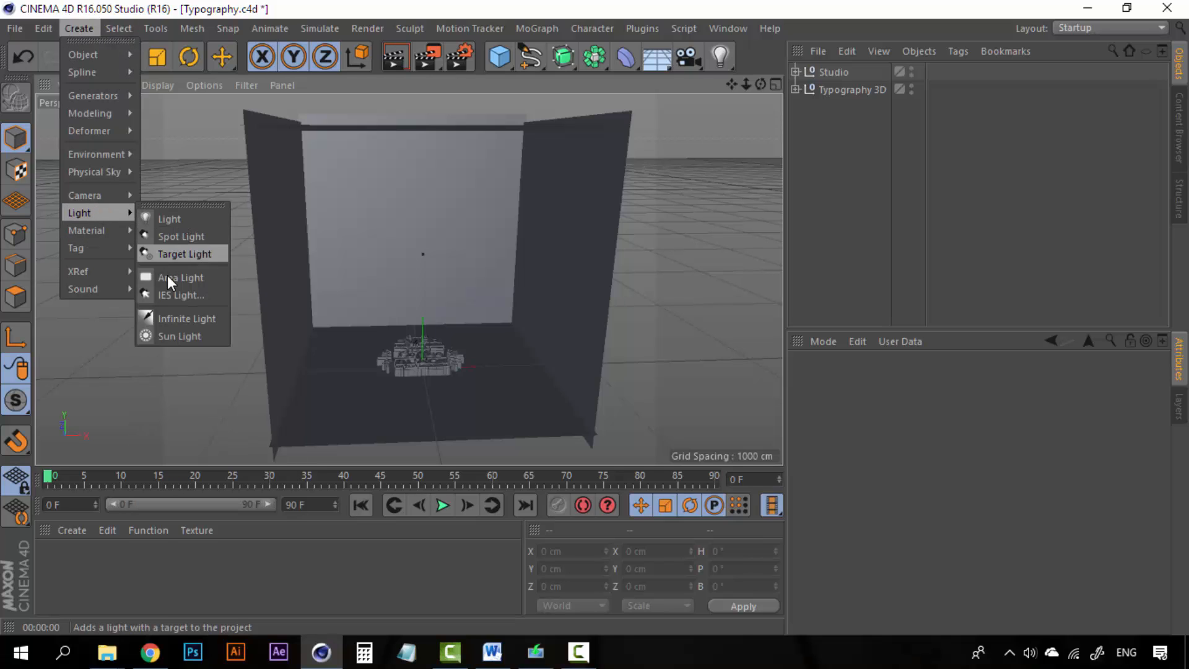
{"action": "left_click", "coordinate": [170, 220]}
{"action": "left_click_drag", "start_coordinate": [423, 266], "coordinate": [424, 213]}
{"action": "key", "text": "ctrl+r"}
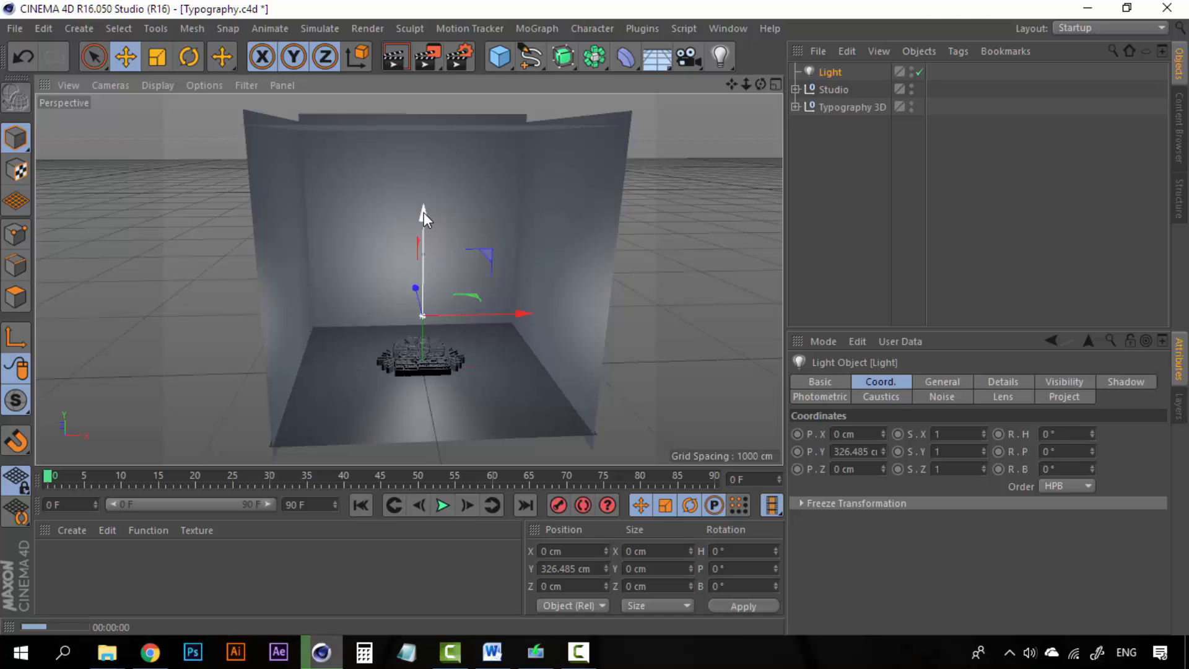
{"action": "left_click", "coordinate": [879, 192]}
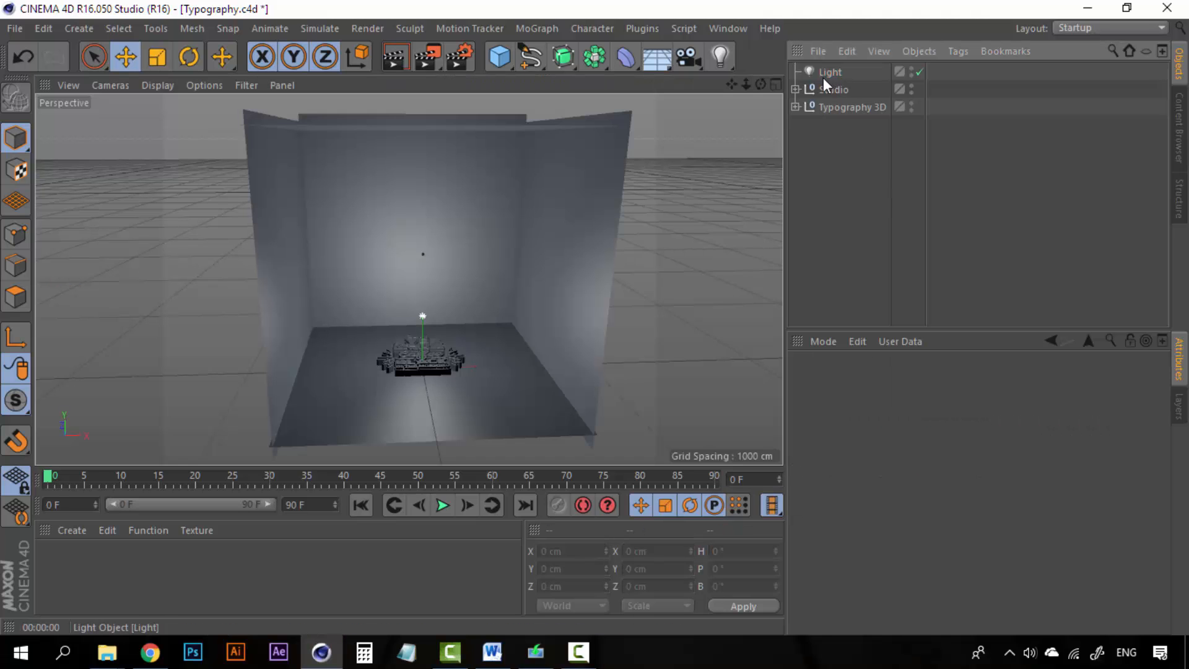
Step: Render a closer preview of the lit typography as seen from above
{"action": "scroll", "coordinate": [418, 363], "scroll_direction": "up", "scroll_amount": 5}
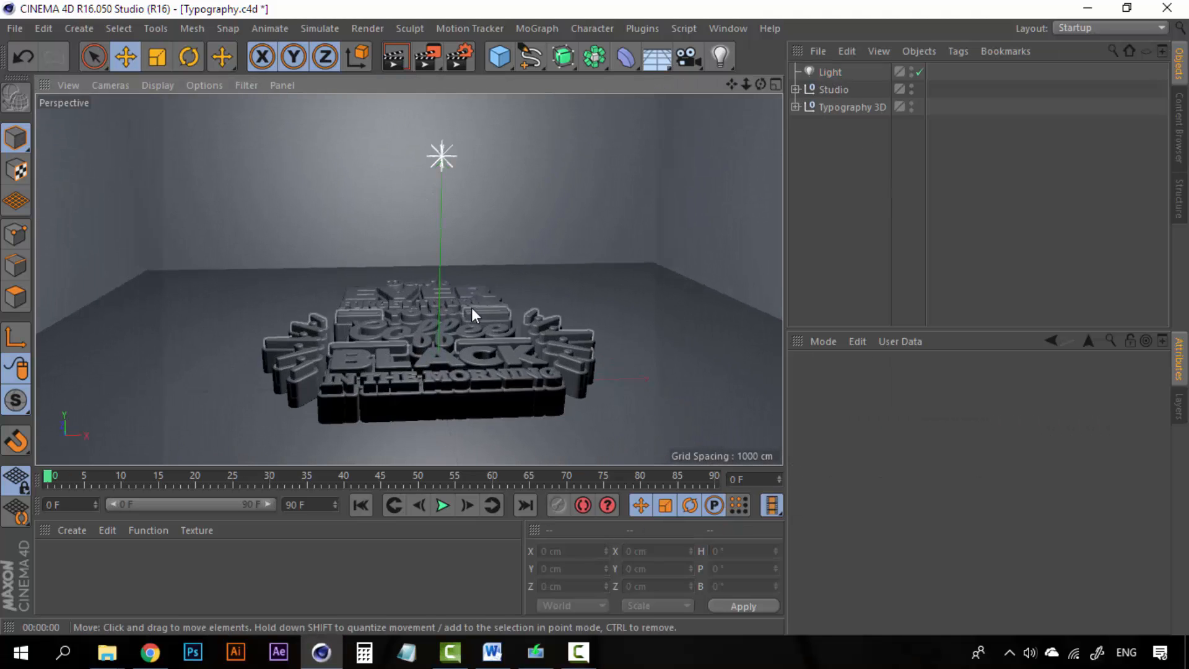
{"action": "left_click_drag", "start_coordinate": [470, 307], "coordinate": [510, 404], "text": "alt"}
{"action": "scroll", "coordinate": [476, 326], "scroll_direction": "down", "scroll_amount": 5}
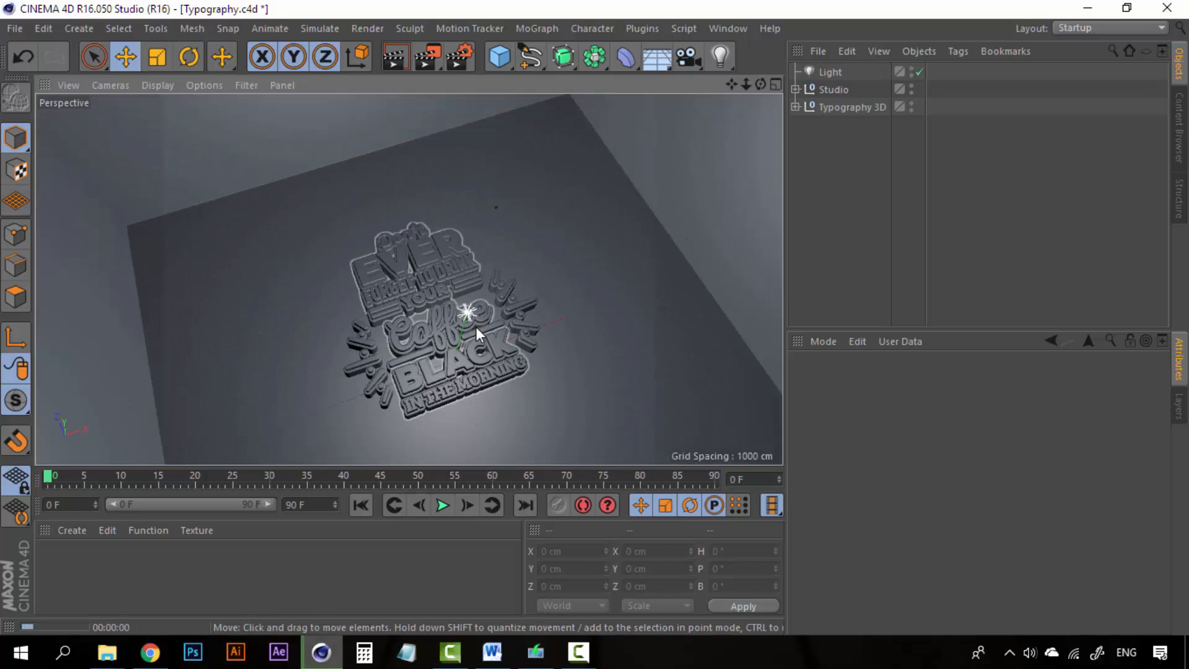
{"action": "key", "text": "ctrl+r"}
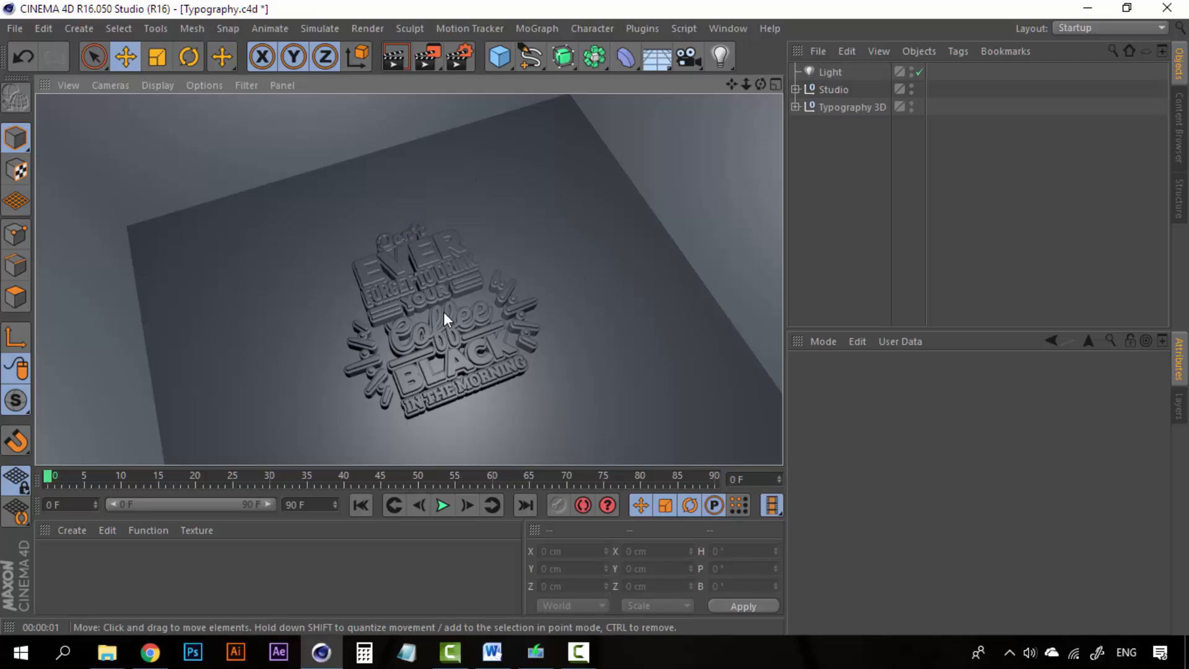
Step: Delete the light above the typography from the scene
{"action": "left_click", "coordinate": [831, 74]}
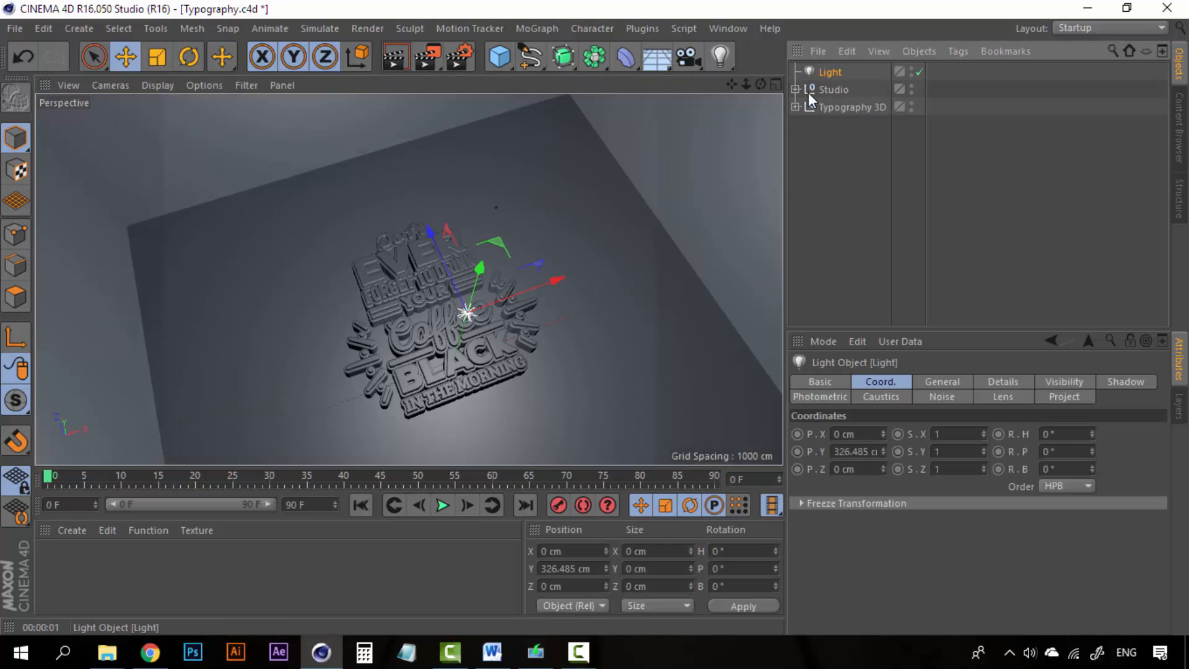
{"action": "left_click_drag", "start_coordinate": [501, 354], "coordinate": [464, 195], "text": "alt"}
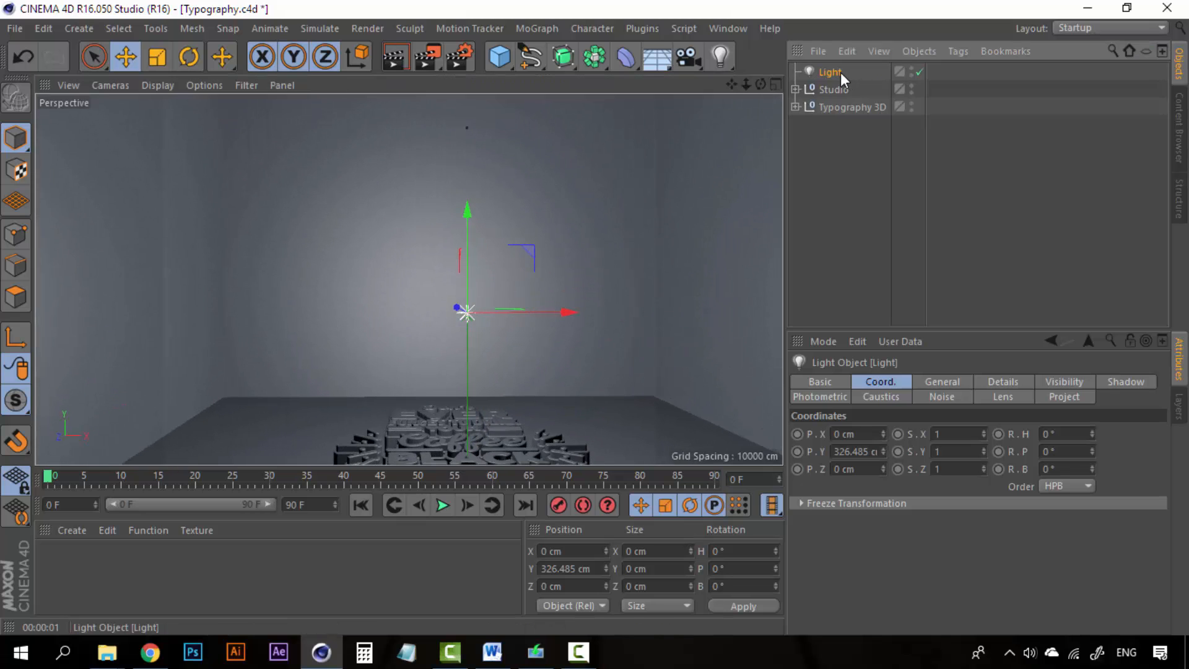
{"action": "scroll", "coordinate": [446, 276], "scroll_direction": "down", "scroll_amount": 2}
{"action": "scroll", "coordinate": [446, 276], "scroll_direction": "down", "scroll_amount": 6}
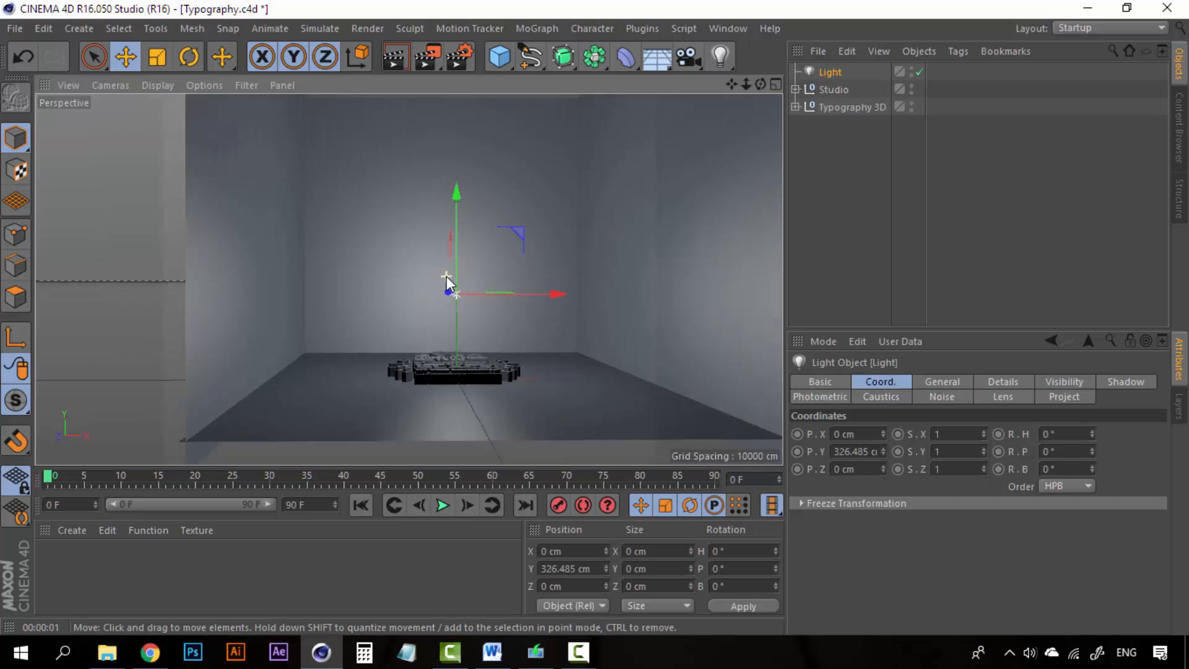
{"action": "left_click_drag", "start_coordinate": [479, 241], "coordinate": [549, 340], "text": "alt"}
{"action": "scroll", "coordinate": [464, 291], "scroll_direction": "up", "scroll_amount": 6}
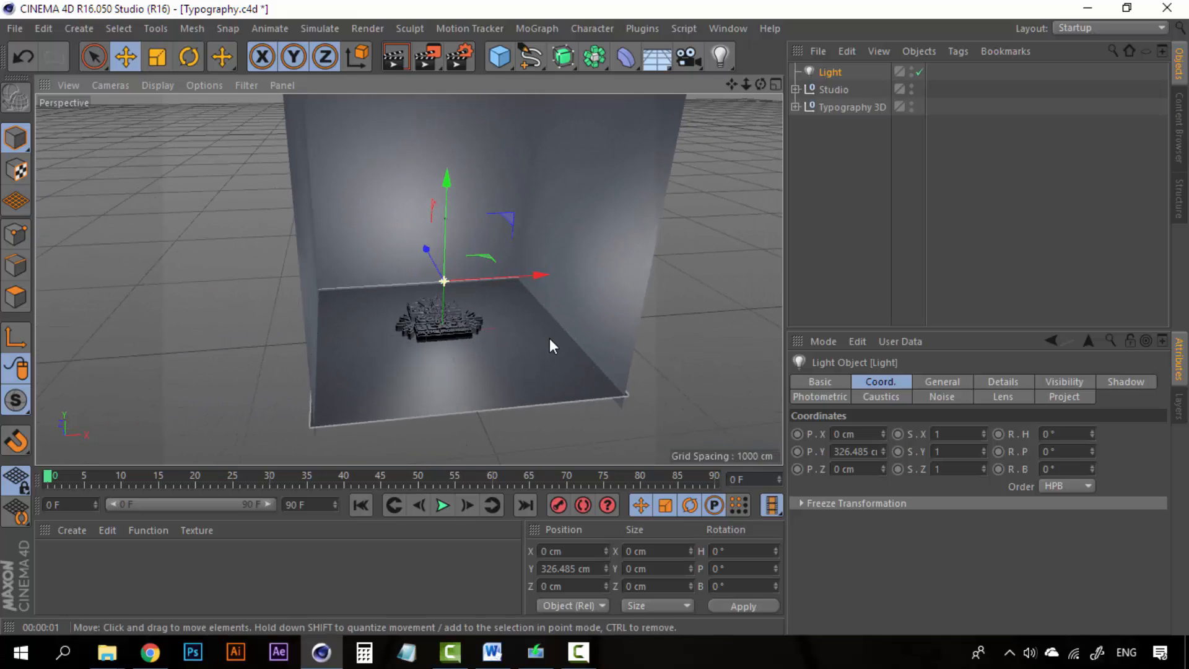
{"action": "left_click", "coordinate": [837, 87]}
{"action": "left_click", "coordinate": [839, 75]}
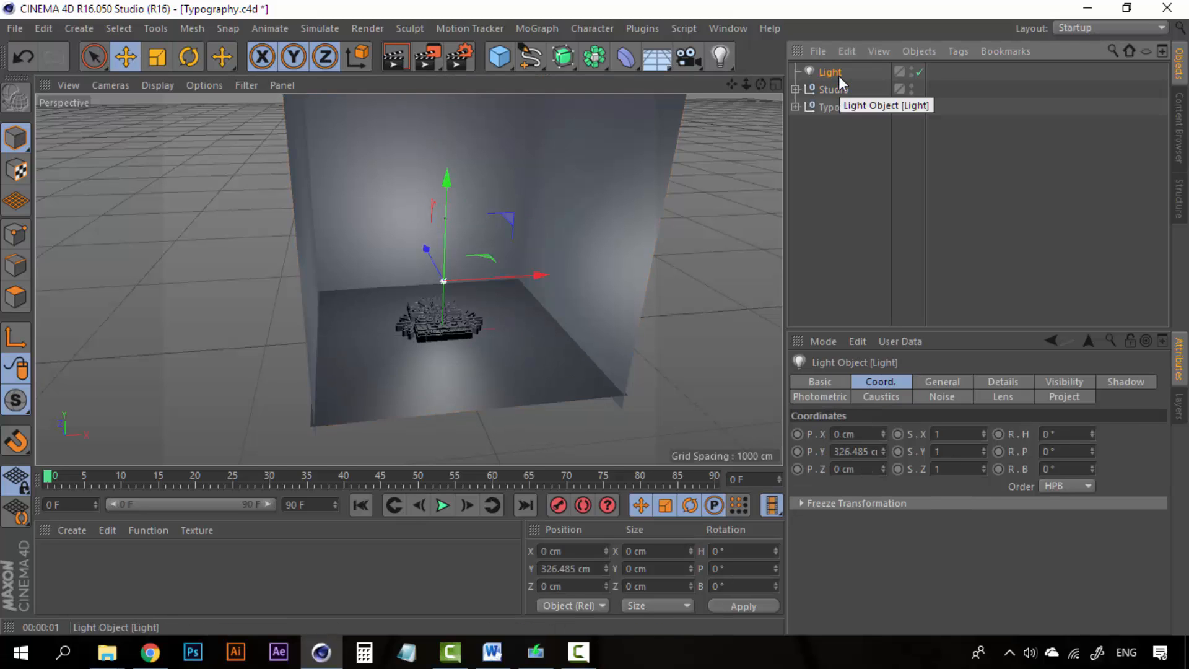
{"action": "key", "text": "Delete"}
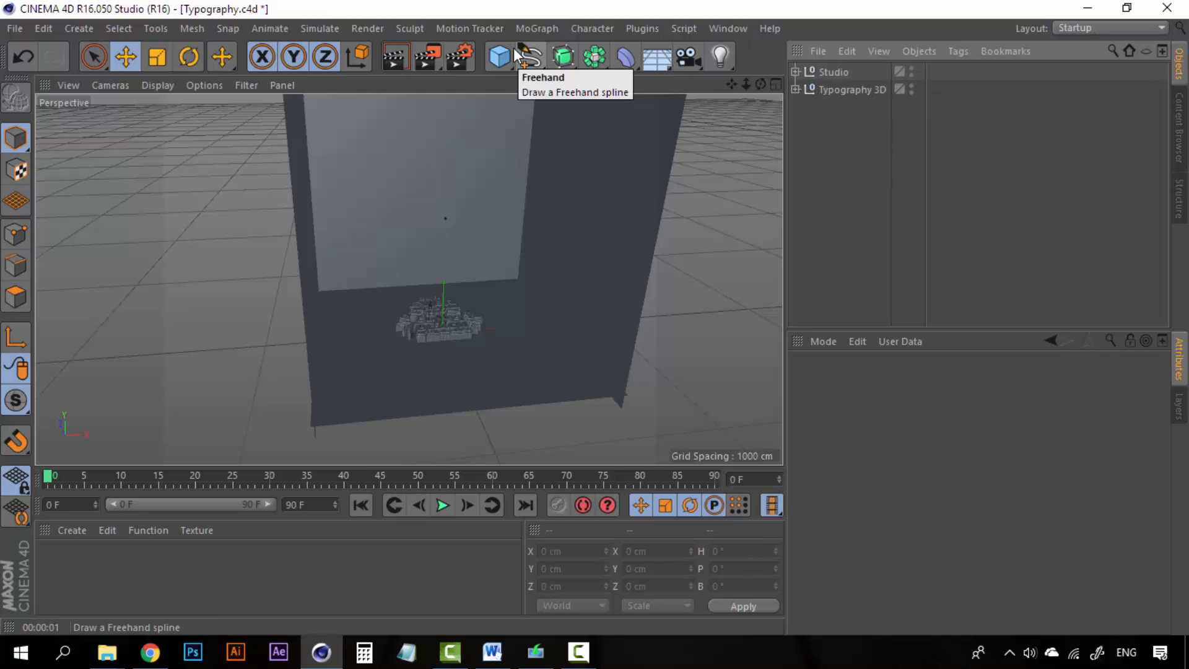
Step: Add a sphere and place it above and beside the typography at about X -352 cm, Y 394 cm
{"action": "left_click", "coordinate": [82, 28]}
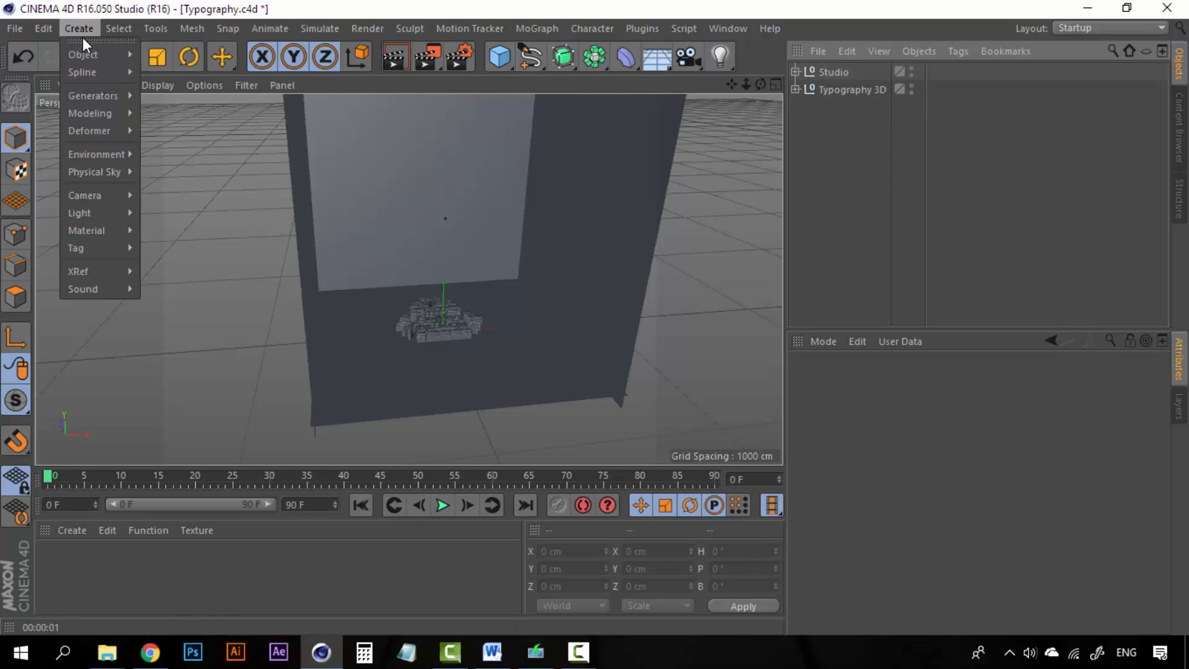
{"action": "mouse_move", "coordinate": [83, 54]}
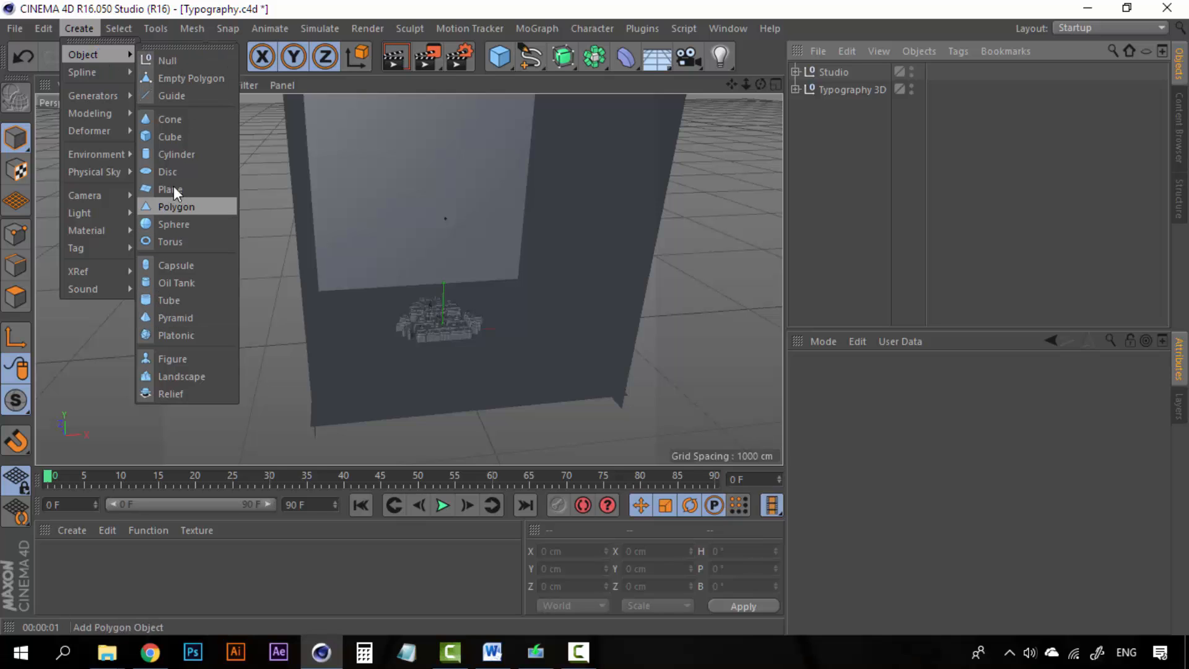
{"action": "left_click", "coordinate": [176, 224]}
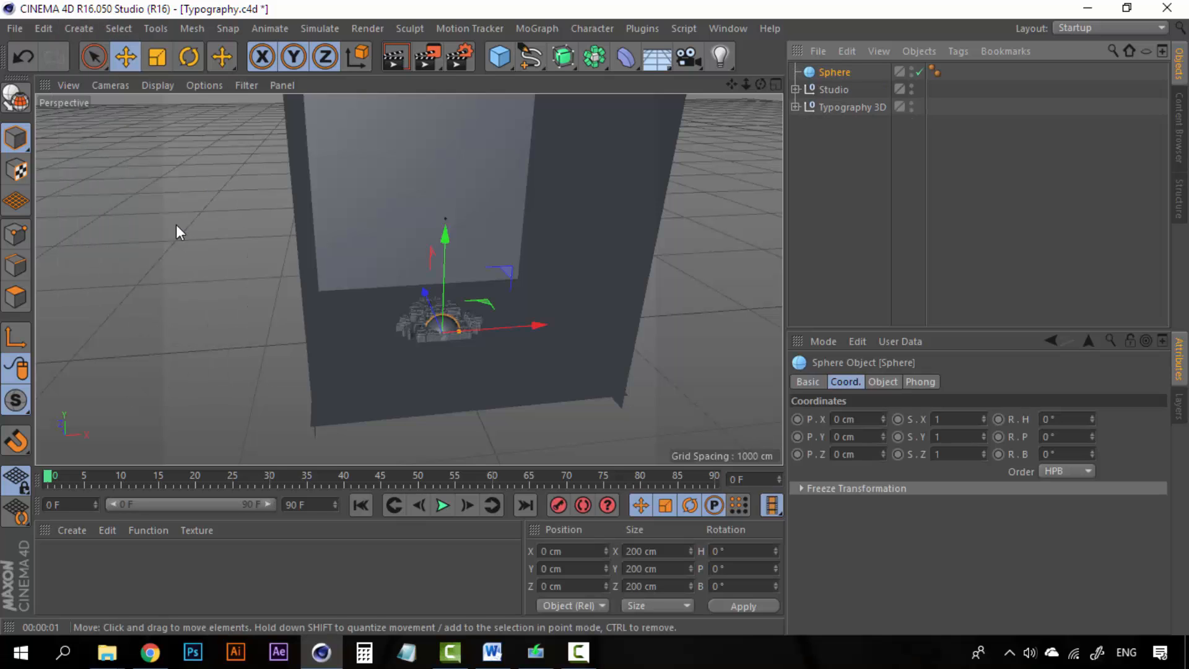
{"action": "left_click_drag", "start_coordinate": [447, 244], "coordinate": [465, 146]}
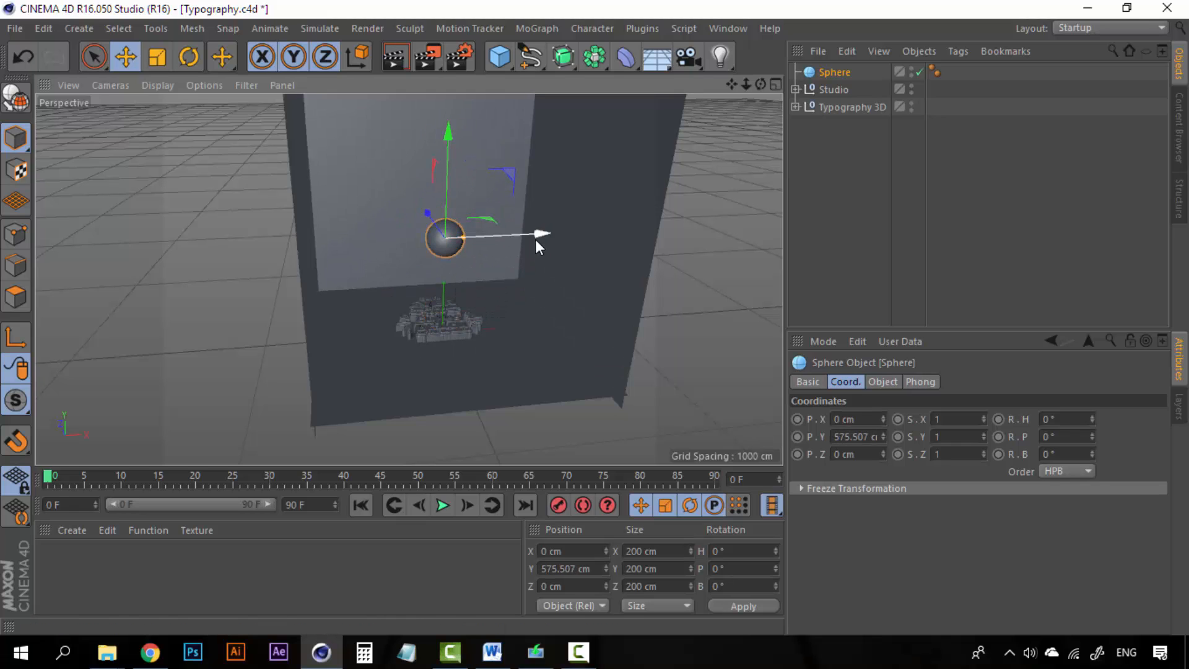
{"action": "left_click_drag", "start_coordinate": [533, 235], "coordinate": [470, 255]}
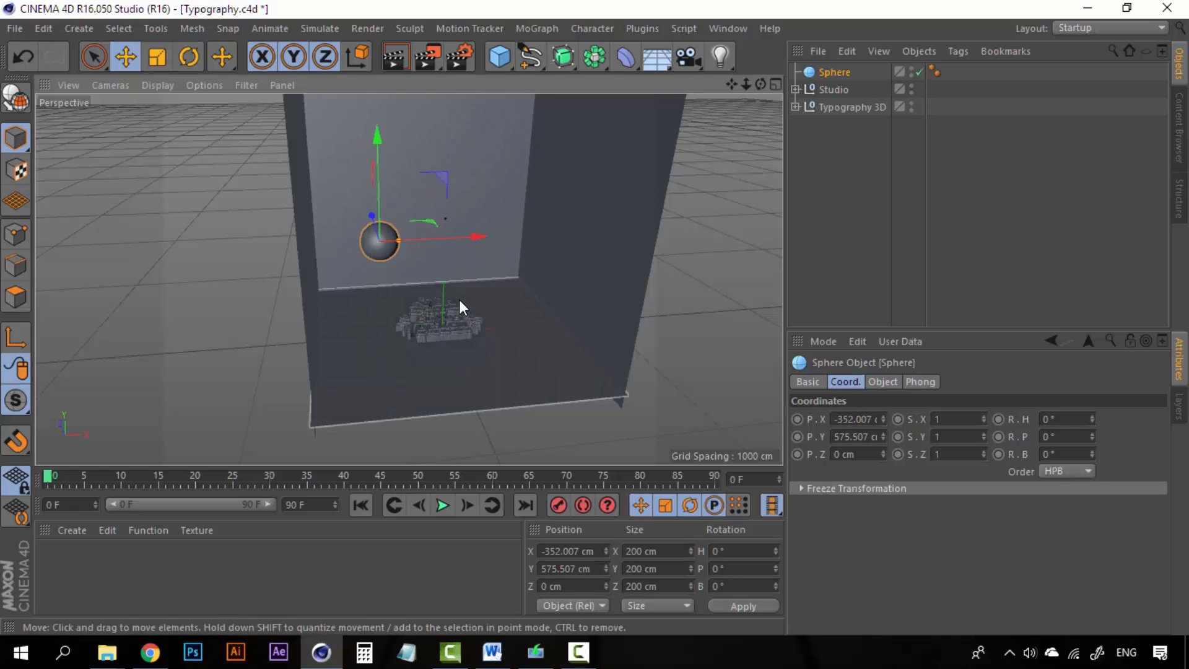
{"action": "scroll", "coordinate": [410, 299], "scroll_direction": "up", "scroll_amount": 5}
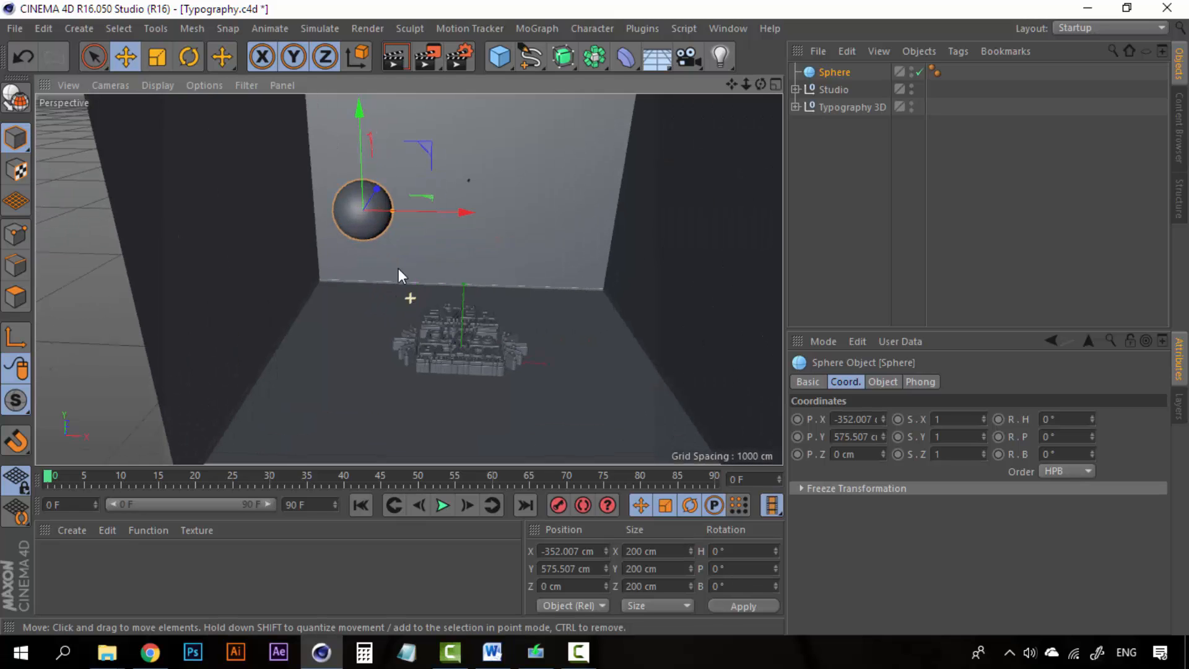
{"action": "left_click_drag", "start_coordinate": [360, 123], "coordinate": [361, 164]}
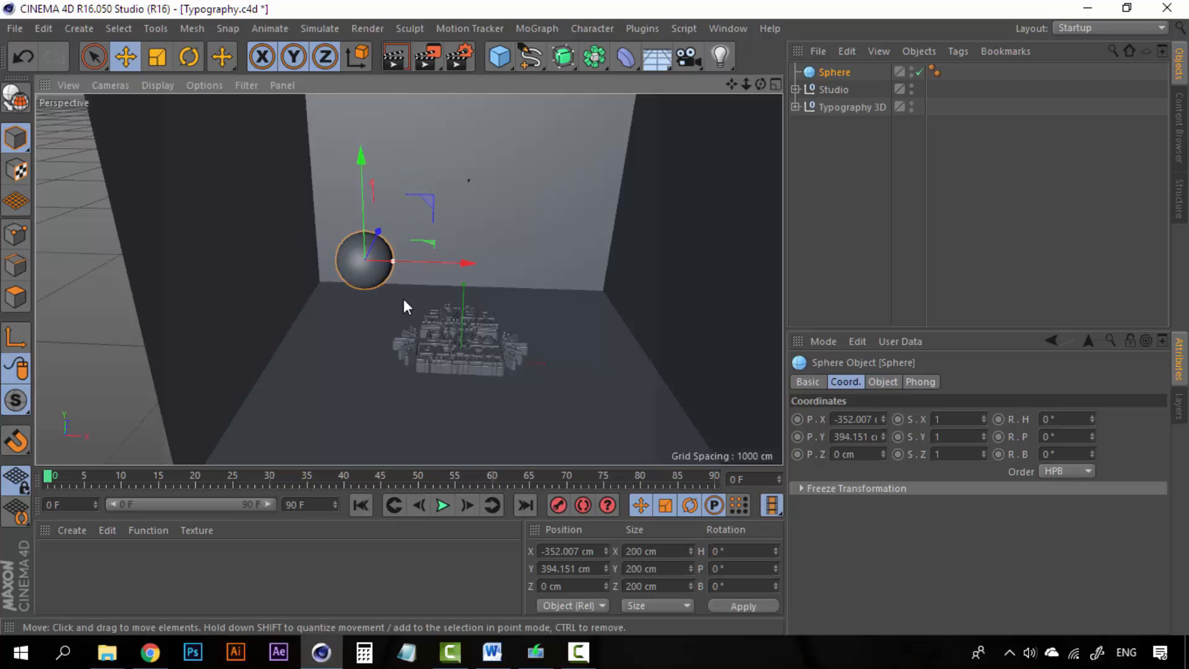
{"action": "left_click_drag", "start_coordinate": [411, 304], "coordinate": [422, 274], "text": "alt"}
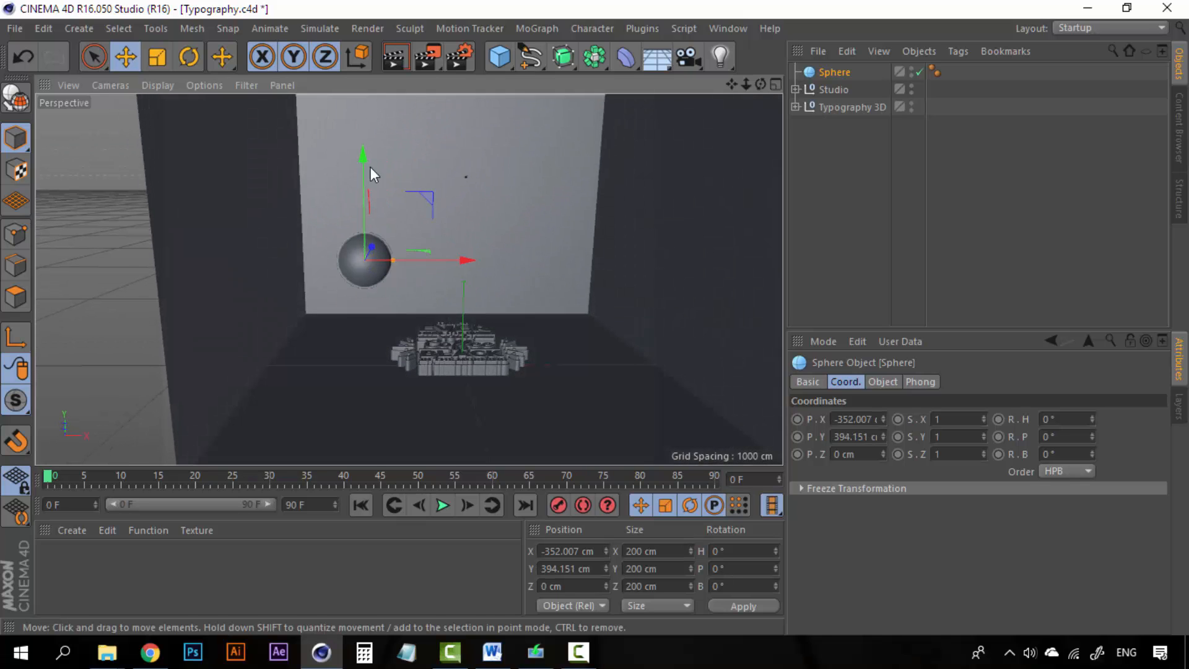
Step: Raise the sphere to about 406 cm on Y and shift it back to about 94 cm on Z
{"action": "left_click_drag", "start_coordinate": [361, 152], "coordinate": [362, 150]}
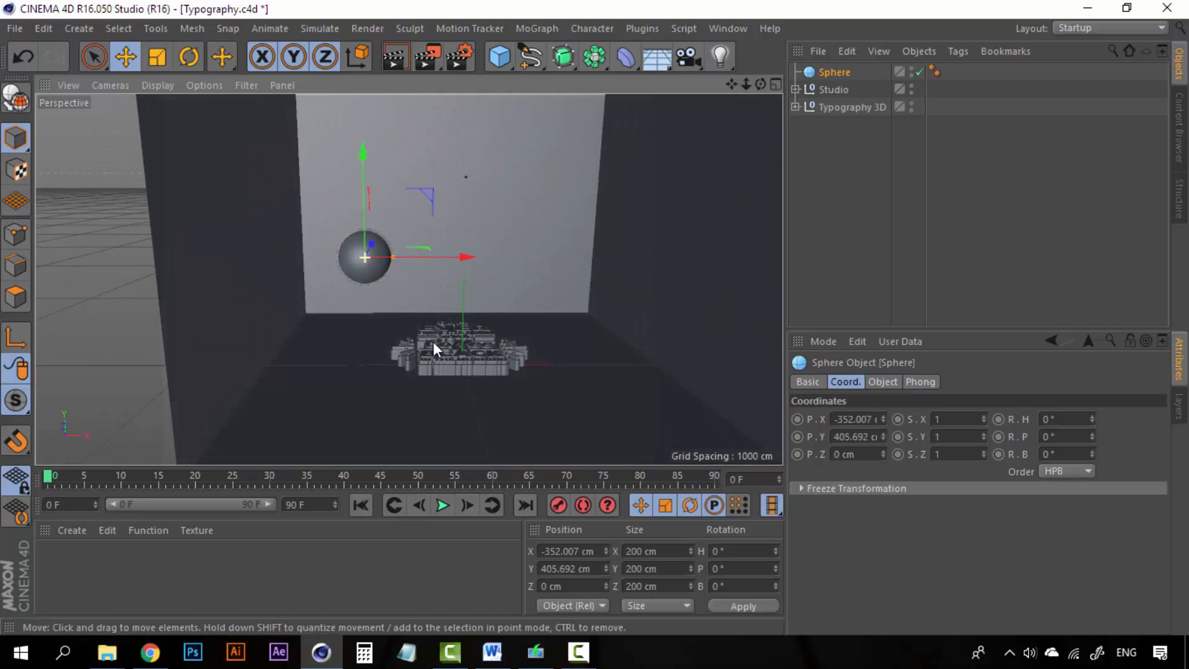
{"action": "left_click_drag", "start_coordinate": [433, 340], "coordinate": [387, 428], "text": "alt"}
{"action": "left_click_drag", "start_coordinate": [421, 307], "coordinate": [463, 233], "text": "alt"}
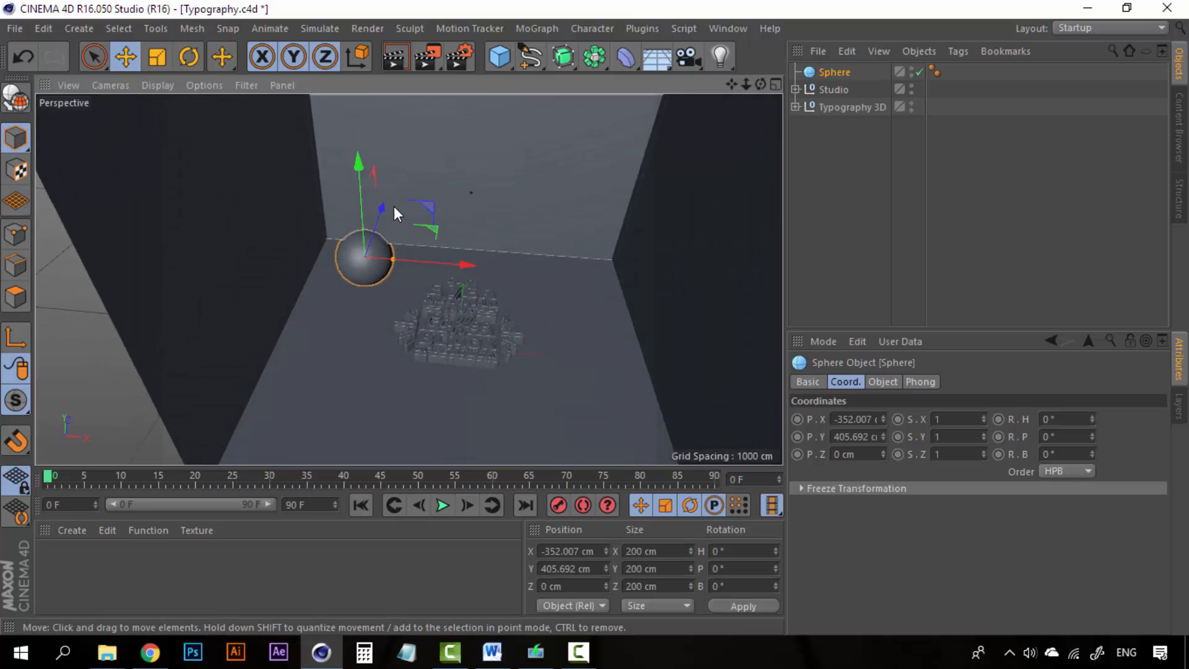
{"action": "left_click_drag", "start_coordinate": [379, 207], "coordinate": [386, 195]}
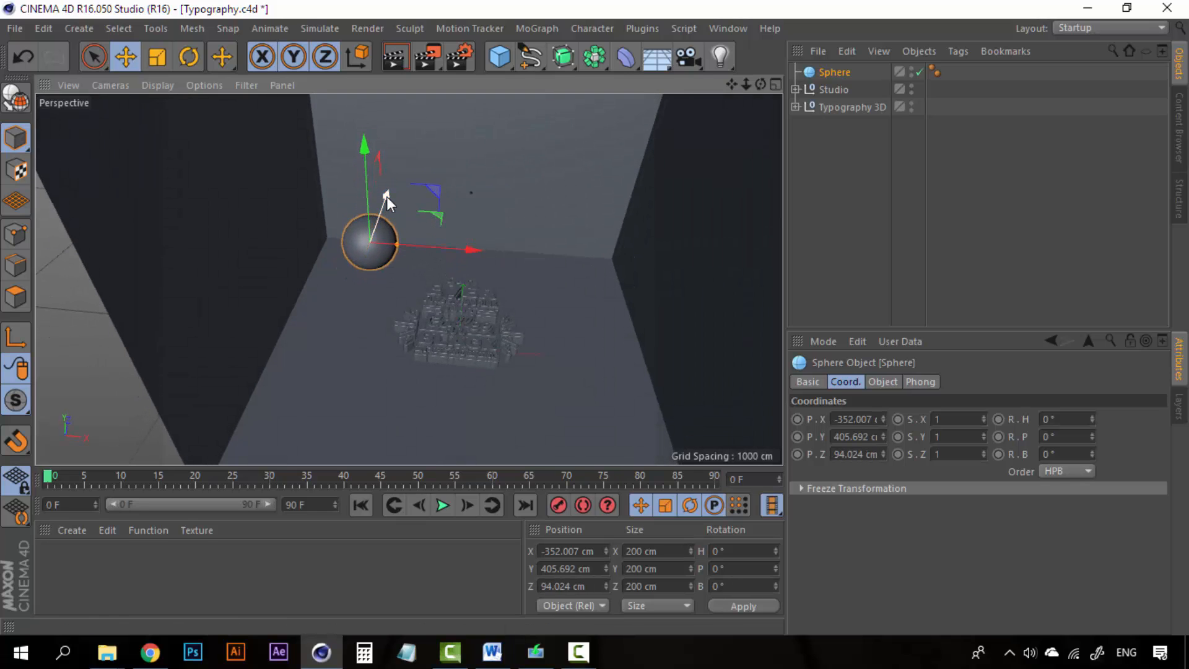
Step: Rename the Floor.1 plane covering the studio box to Ceiling
{"action": "scroll", "coordinate": [498, 177], "scroll_direction": "down", "scroll_amount": 5}
{"action": "left_click_drag", "start_coordinate": [498, 174], "coordinate": [496, 210], "text": "alt"}
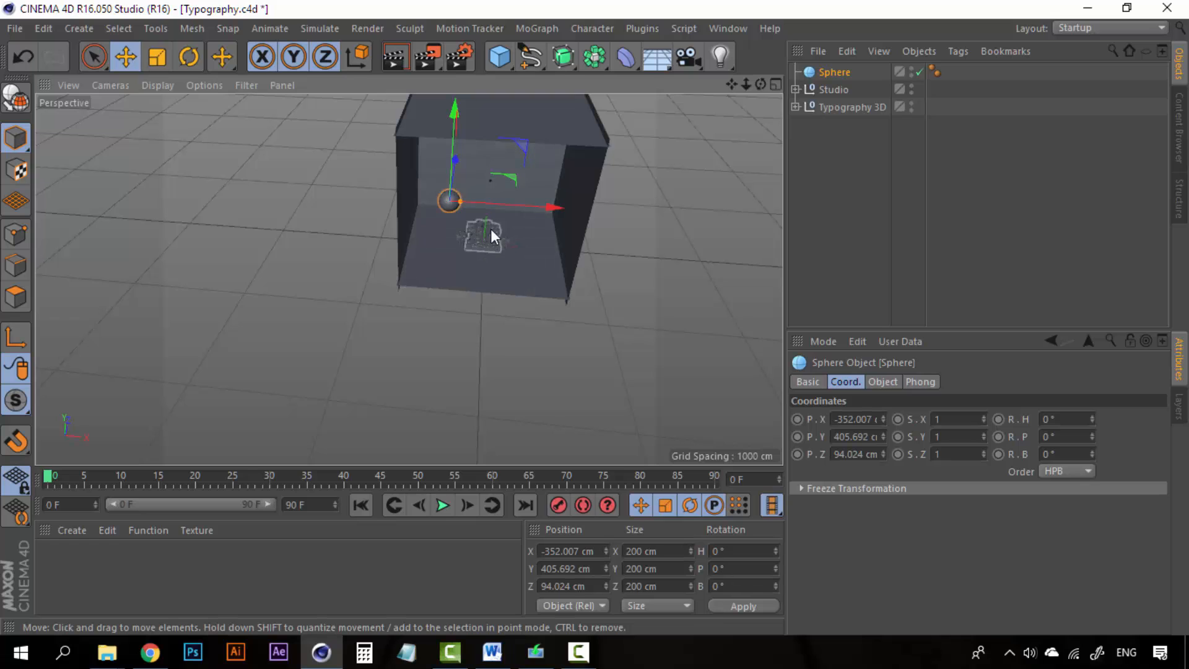
{"action": "left_click", "coordinate": [562, 137]}
{"action": "left_click", "coordinate": [563, 136]}
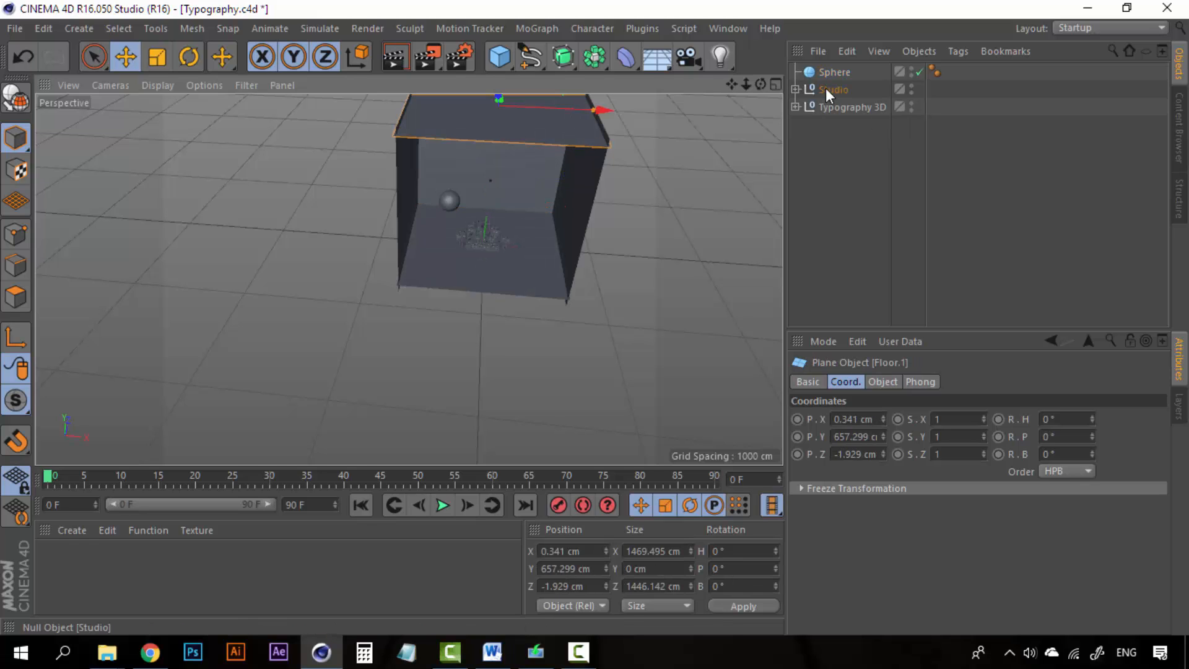
{"action": "left_click", "coordinate": [795, 90]}
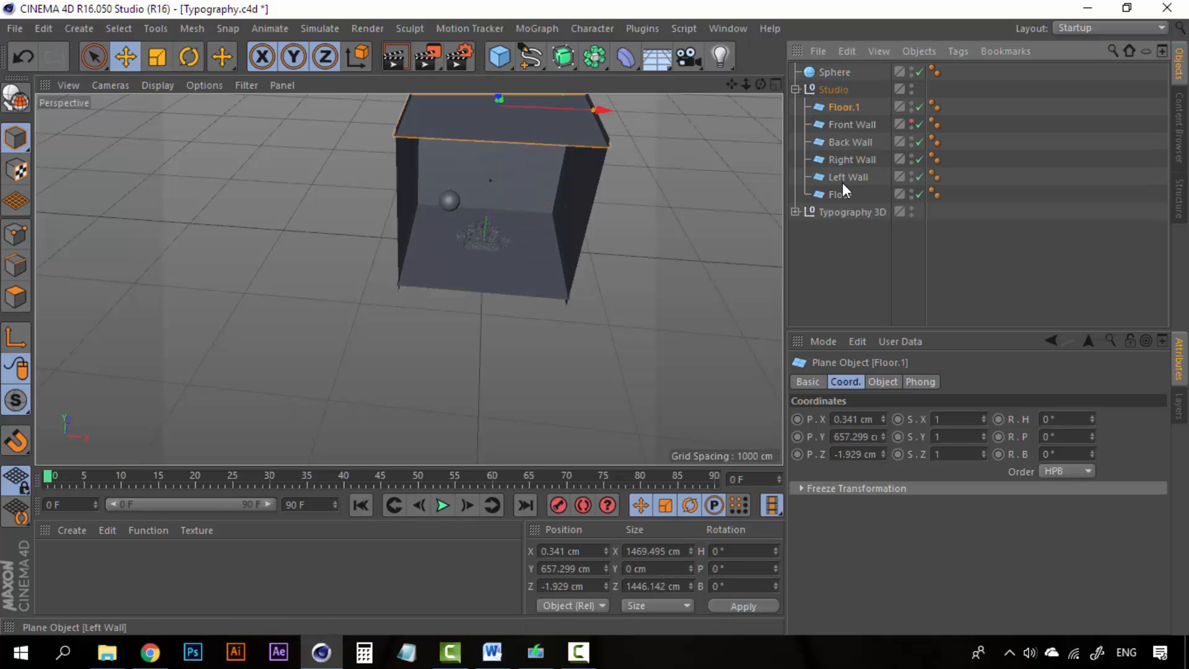
{"action": "double_click", "coordinate": [846, 104]}
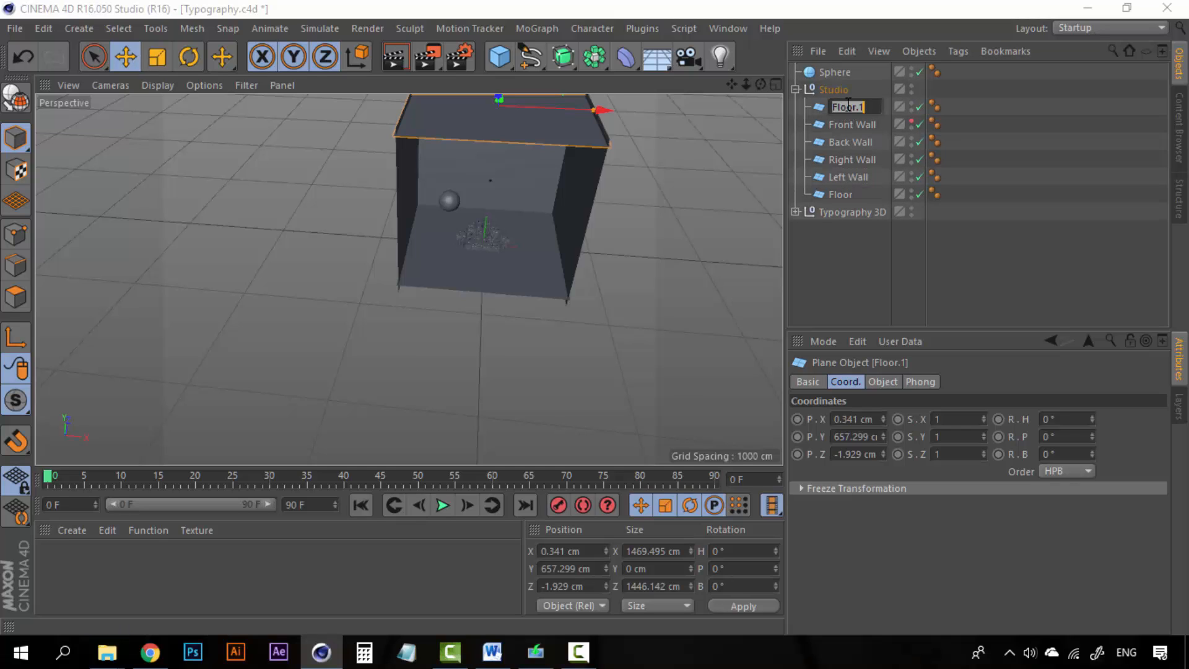
{"action": "type", "text": "c"}
{"action": "key", "text": "Return"}
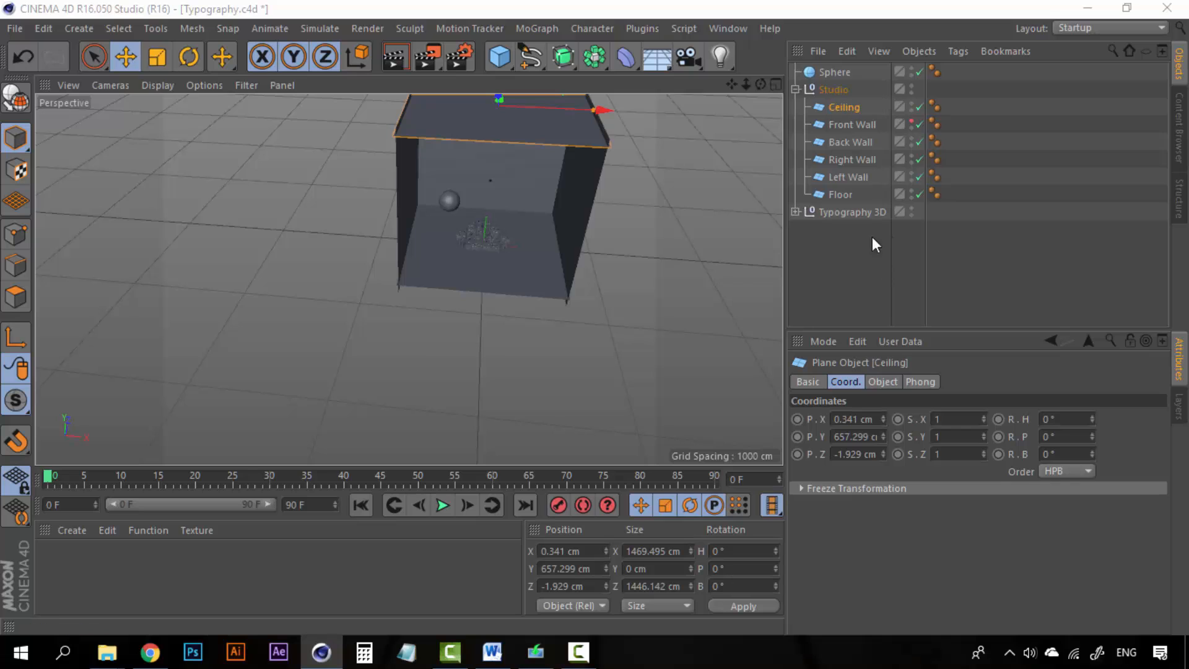
Step: Turn off the Ceiling plane's visibility in the editor
{"action": "left_click", "coordinate": [807, 382]}
{"action": "left_click", "coordinate": [934, 456]}
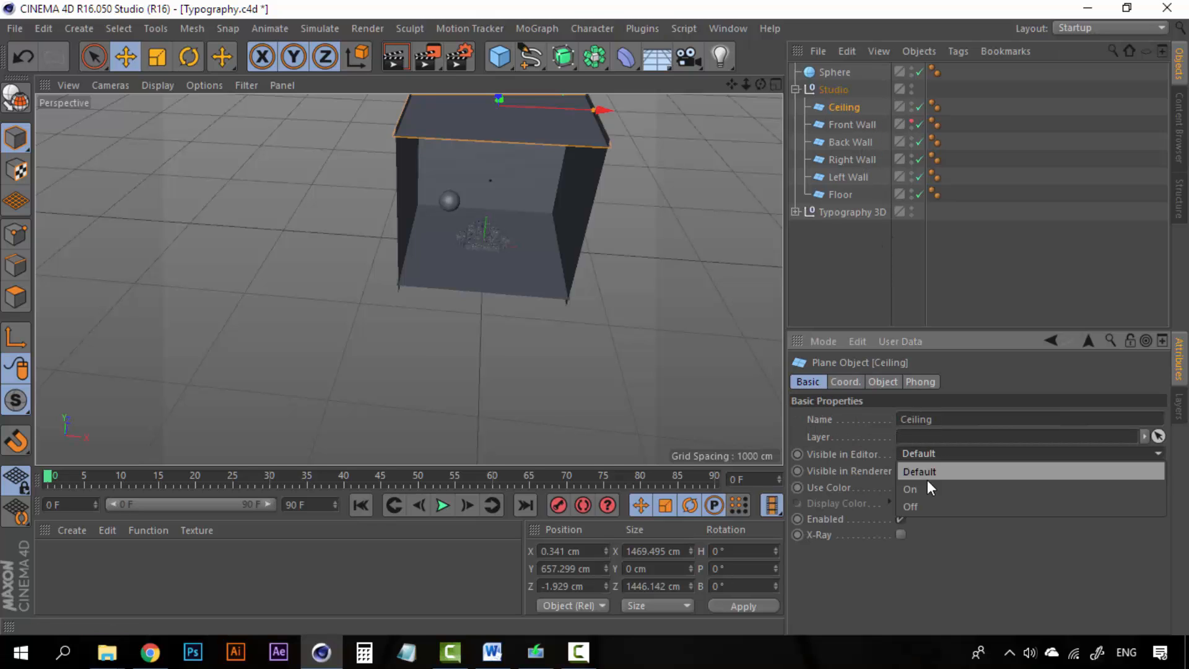
{"action": "left_click", "coordinate": [927, 506]}
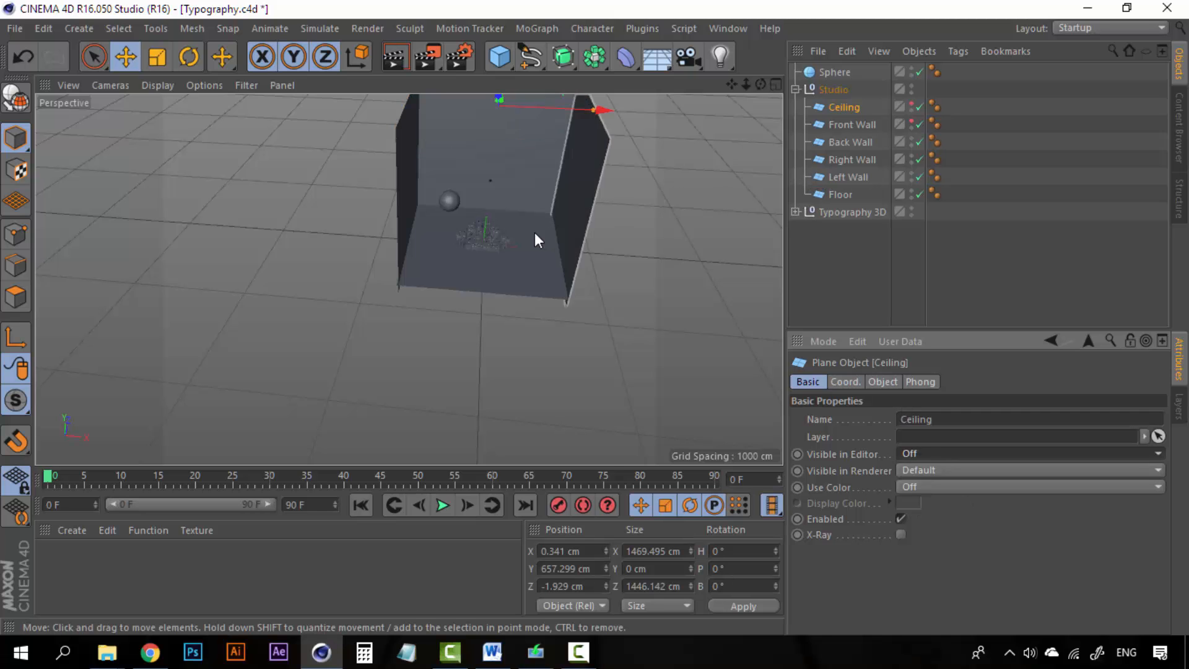
Step: Move the sphere forward along Z to about -4.5 cm, beside the typography
{"action": "scroll", "coordinate": [533, 230], "scroll_direction": "up", "scroll_amount": 5}
{"action": "left_click_drag", "start_coordinate": [503, 335], "coordinate": [468, 317], "text": "alt"}
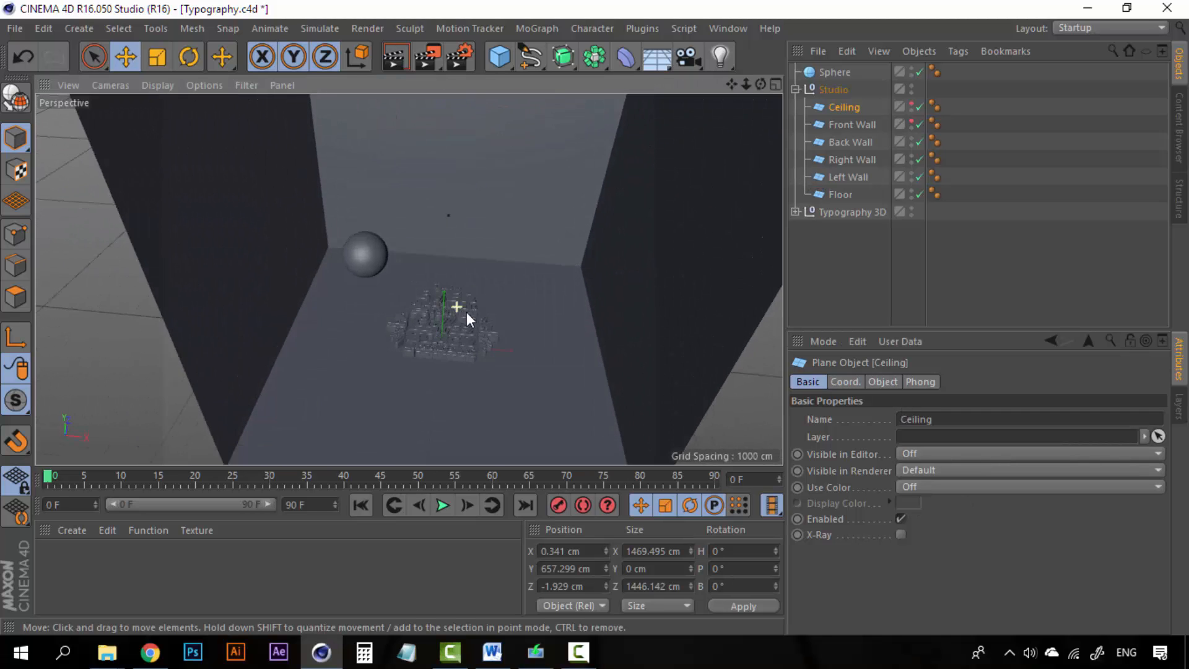
{"action": "left_click", "coordinate": [795, 89]}
{"action": "left_click", "coordinate": [834, 73]}
{"action": "scroll", "coordinate": [461, 303], "scroll_direction": "up", "scroll_amount": 3}
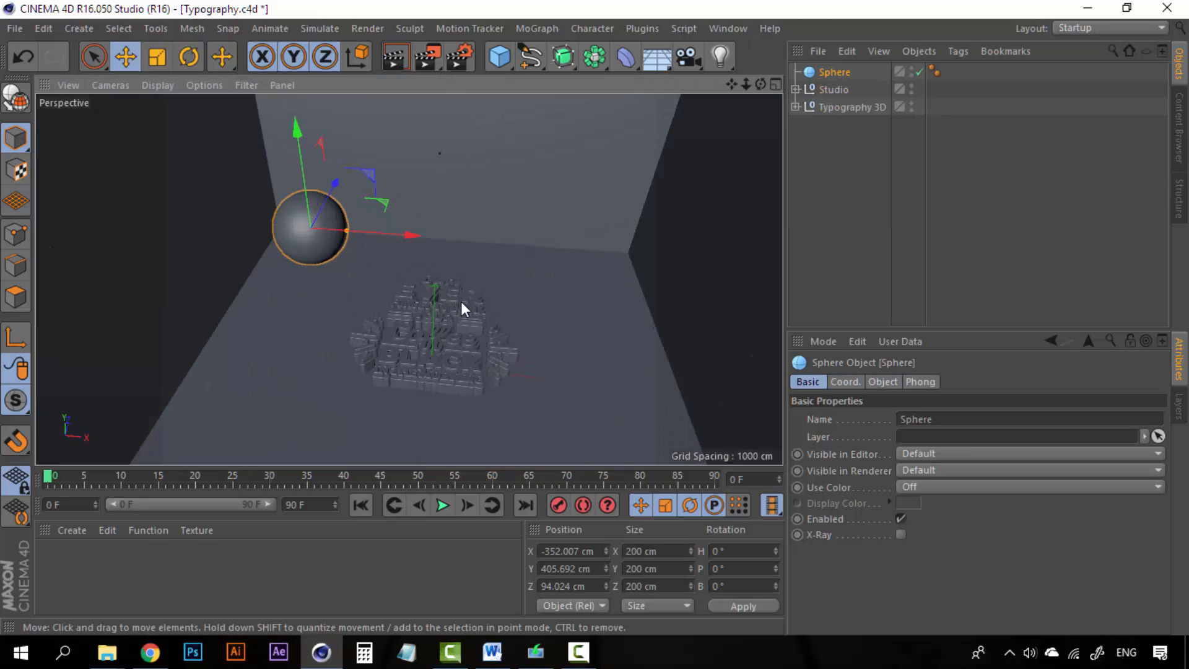
{"action": "left_click_drag", "start_coordinate": [400, 266], "coordinate": [488, 185], "text": "alt"}
{"action": "left_click_drag", "start_coordinate": [377, 194], "coordinate": [336, 229], "text": "alt"}
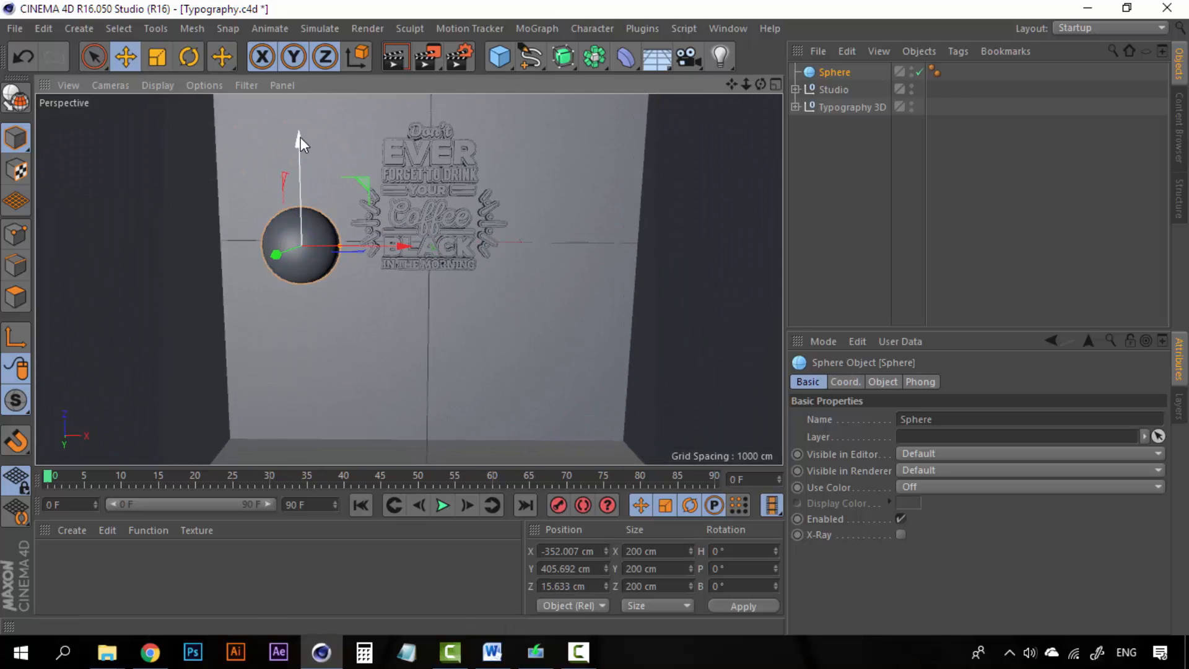
{"action": "left_click_drag", "start_coordinate": [298, 140], "coordinate": [297, 145]}
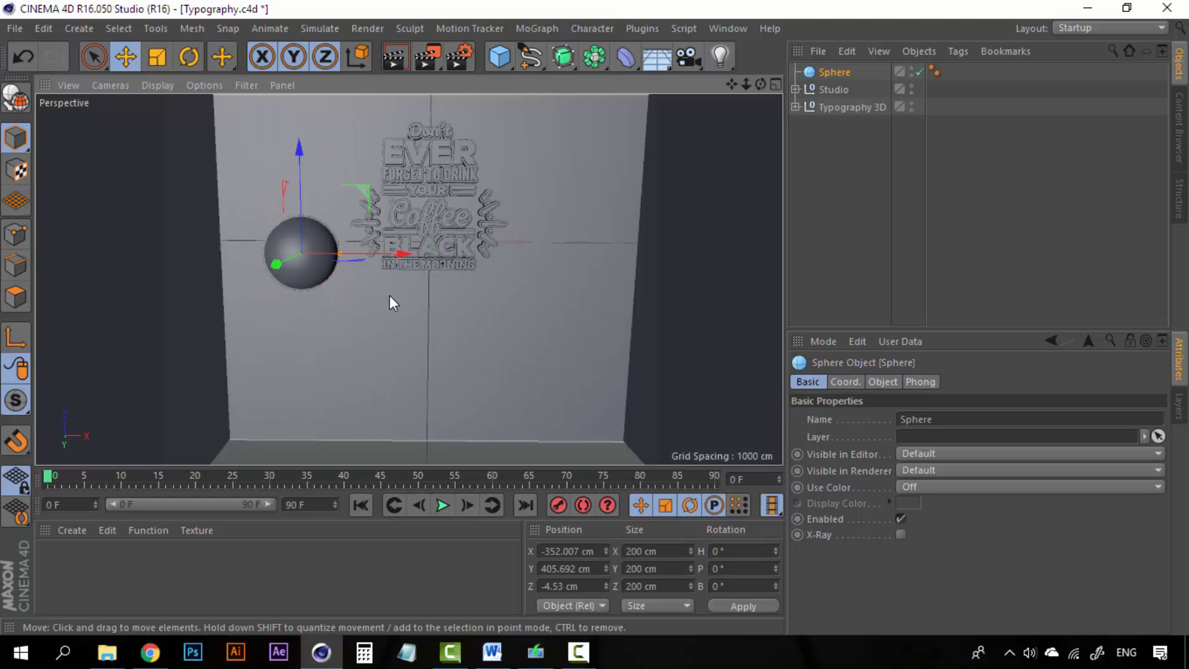
Step: Stretch the sphere along its depth by setting its Z scale to 2.09
{"action": "left_click_drag", "start_coordinate": [389, 296], "coordinate": [462, 126], "text": "alt"}
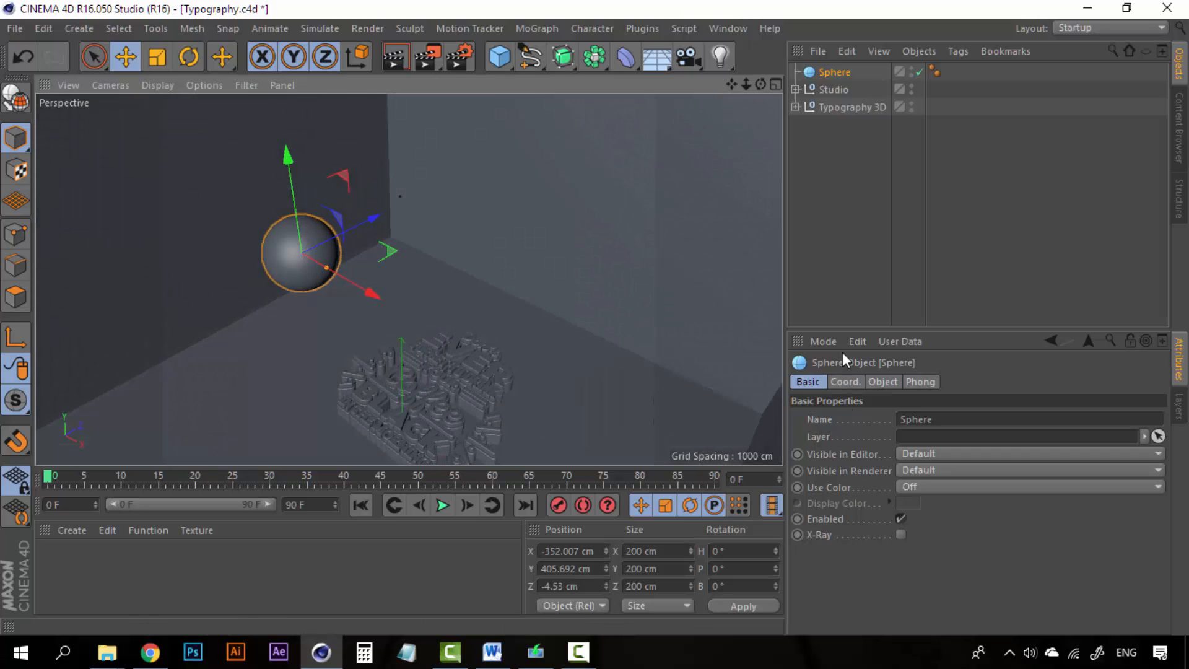
{"action": "left_click", "coordinate": [877, 212]}
{"action": "left_click", "coordinate": [834, 73]}
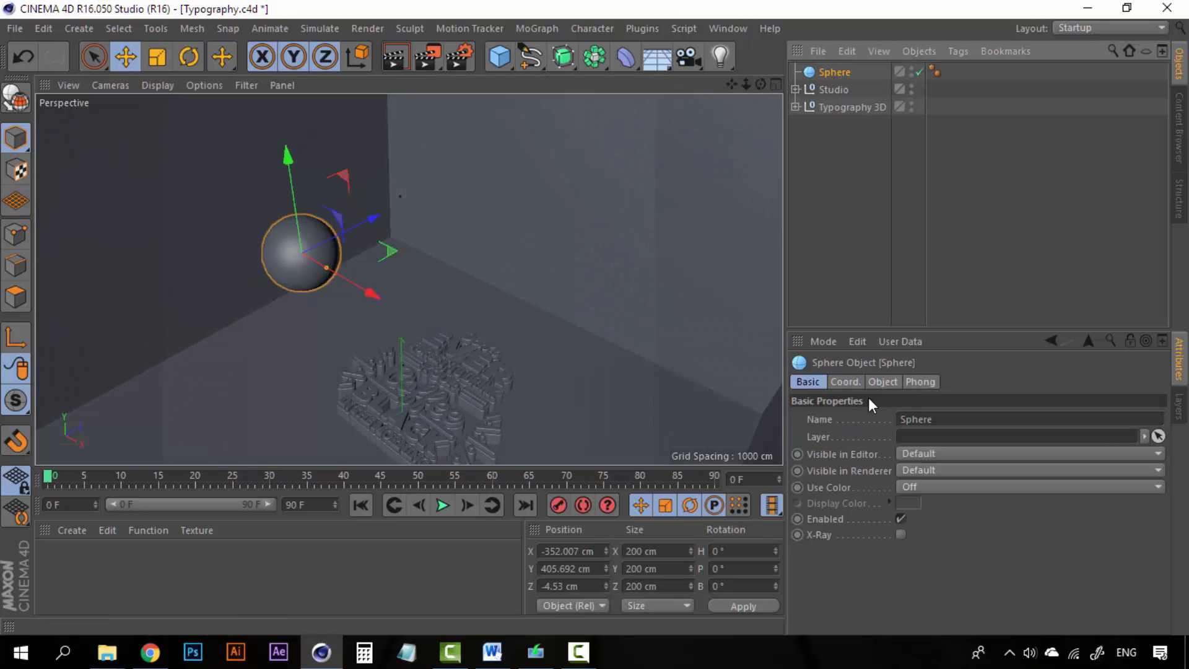
{"action": "left_click", "coordinate": [844, 382]}
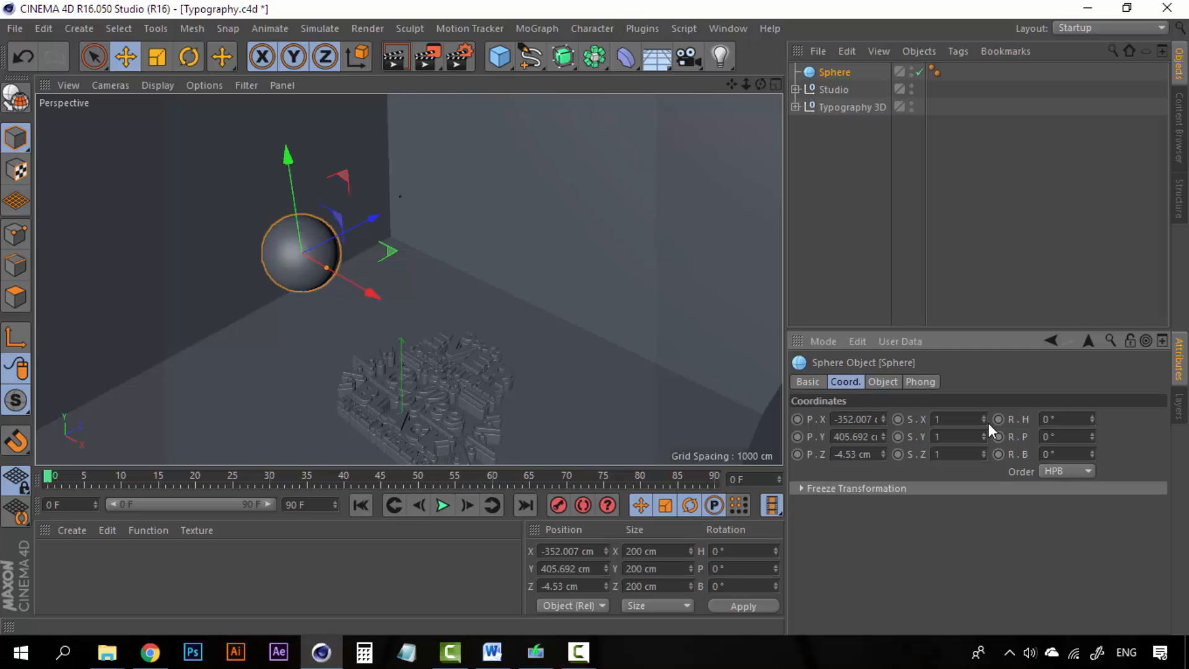
{"action": "left_click_drag", "start_coordinate": [983, 418], "coordinate": [983, 405]}
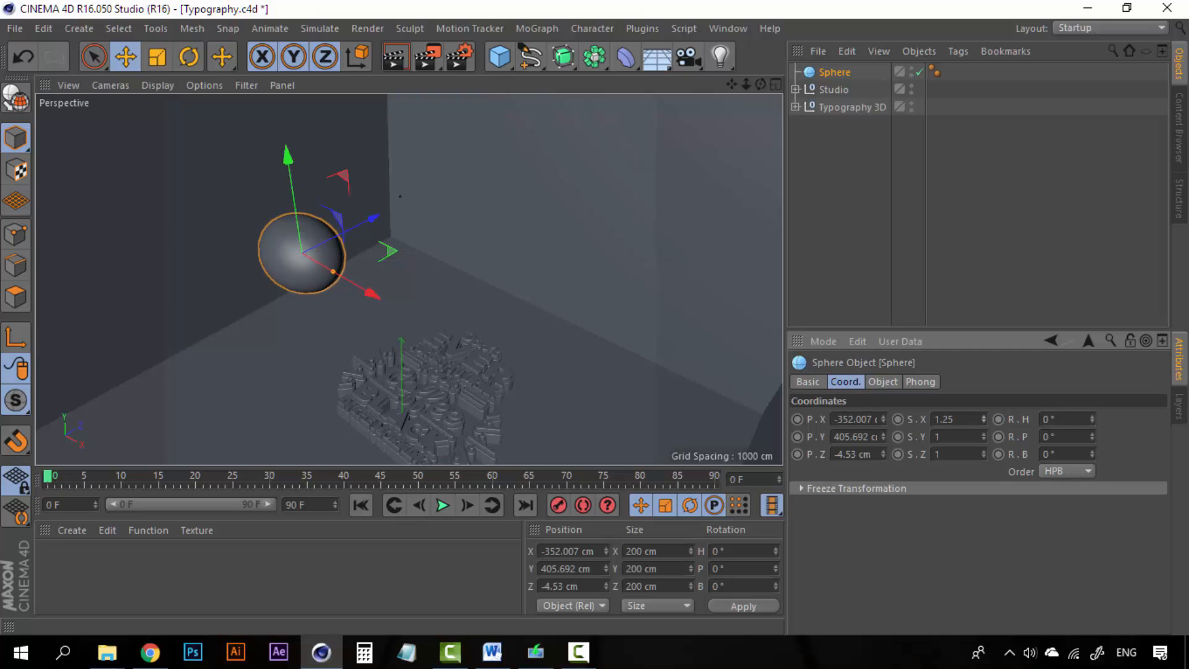
{"action": "key", "text": "ctrl+z"}
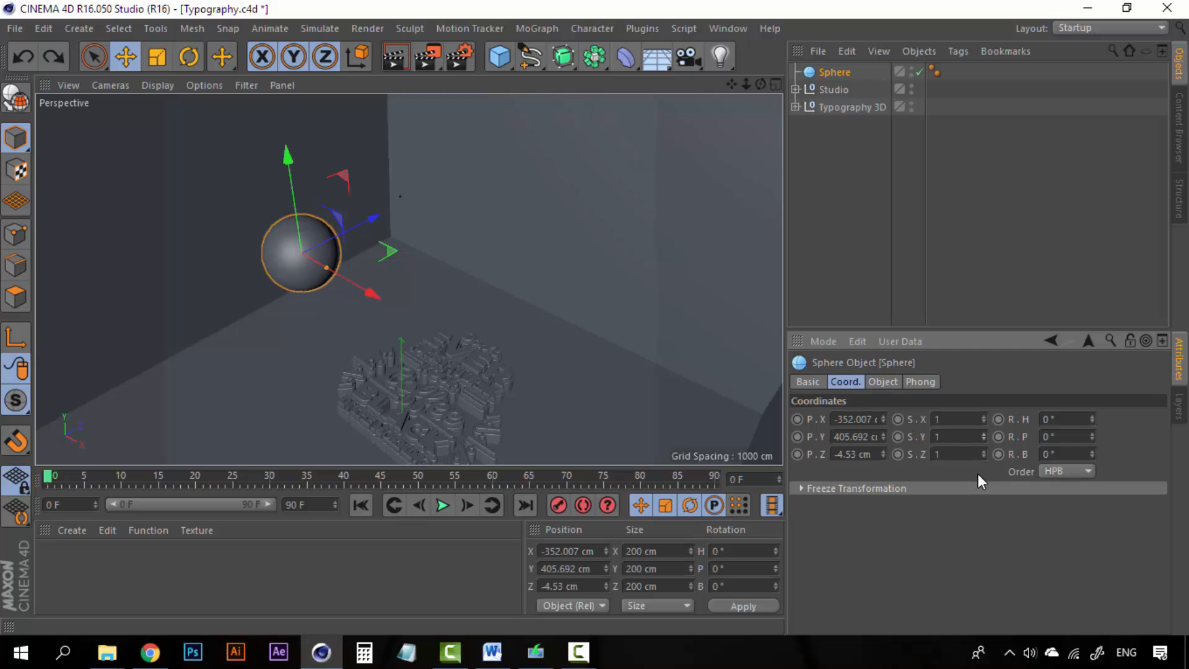
{"action": "left_click_drag", "start_coordinate": [983, 453], "coordinate": [983, 444]}
Step: Narrow the stretched sphere by setting its X scale to 0.62
{"action": "left_click_drag", "start_coordinate": [360, 333], "coordinate": [487, 307], "text": "alt"}
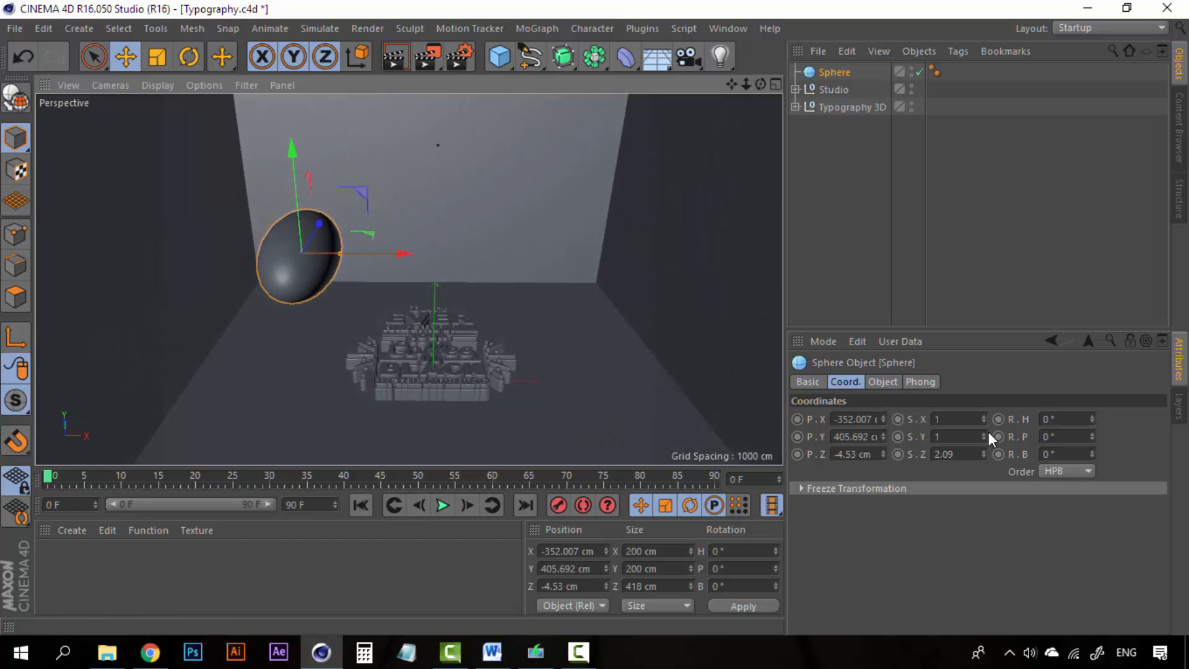
{"action": "left_click_drag", "start_coordinate": [982, 436], "coordinate": [981, 465]}
{"action": "key", "text": "ctrl+z"}
{"action": "left_click_drag", "start_coordinate": [285, 247], "coordinate": [393, 168], "text": "alt"}
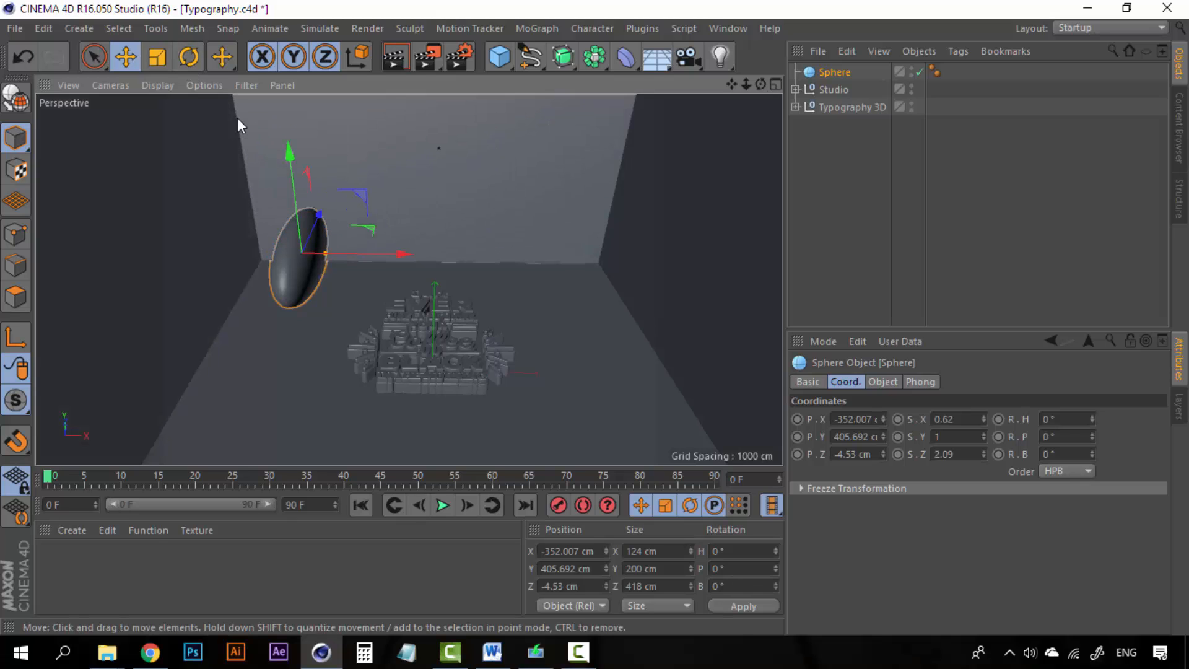
Step: Rotate the flattened sphere to a bank angle of about 47° so it tilts towards the typography
{"action": "key", "text": "r"}
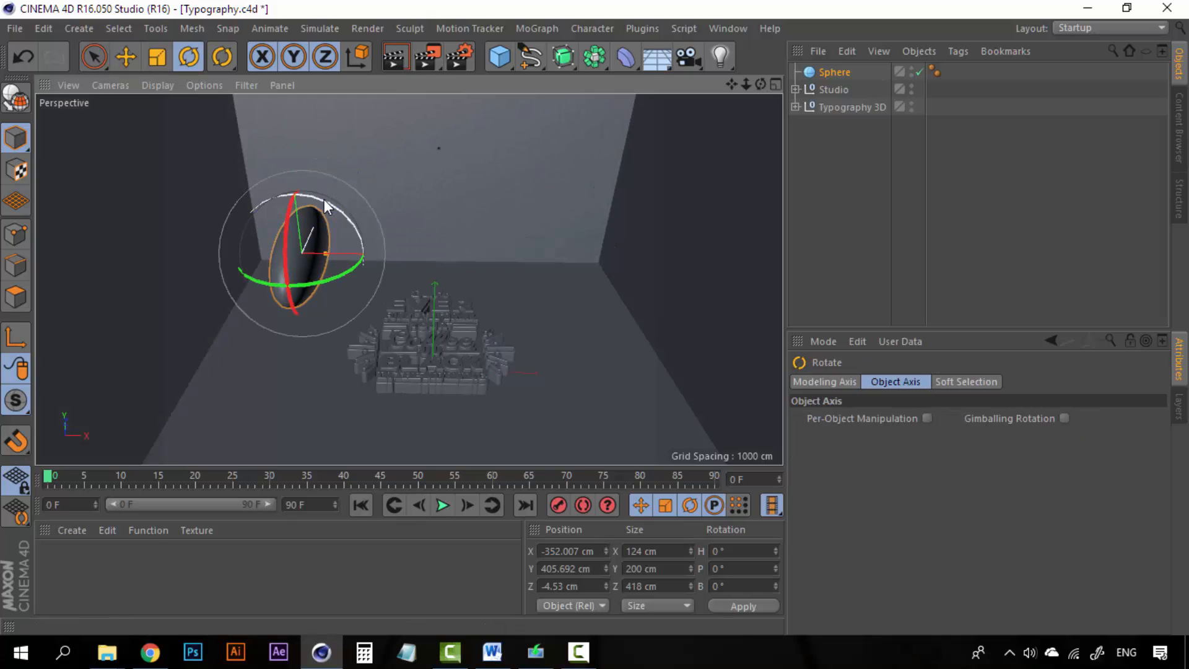
{"action": "left_click_drag", "start_coordinate": [322, 199], "coordinate": [377, 229]}
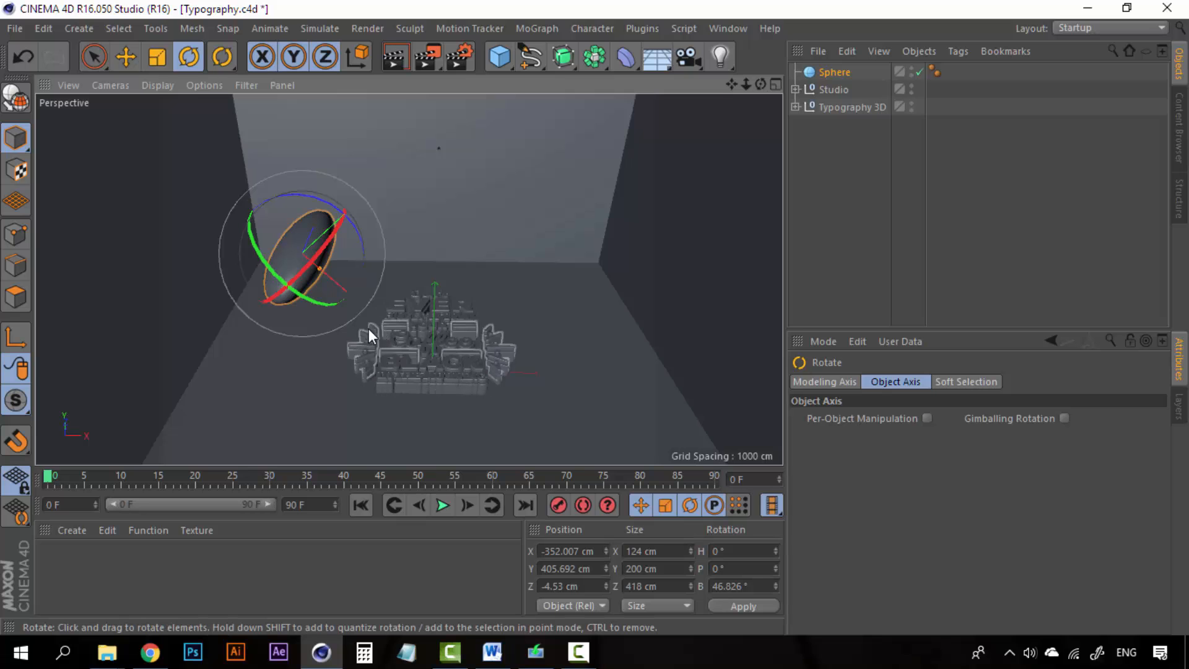
{"action": "scroll", "coordinate": [369, 329], "scroll_direction": "up", "scroll_amount": 2}
{"action": "left_click_drag", "start_coordinate": [342, 307], "coordinate": [277, 245], "text": "alt"}
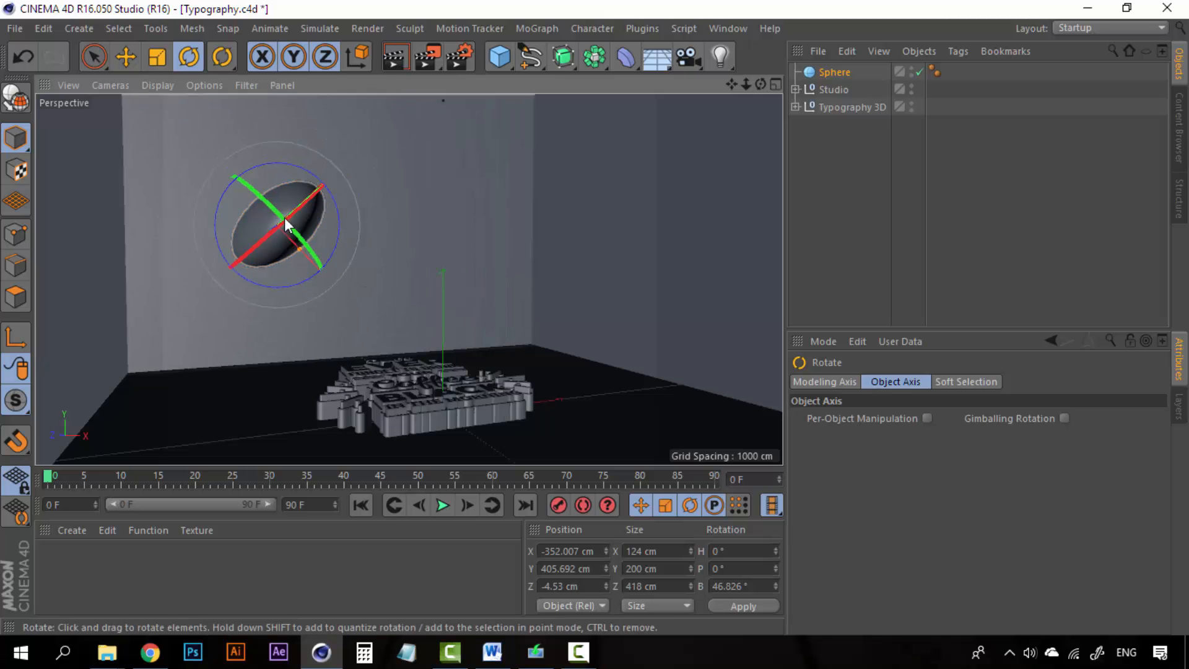
{"action": "left_click_drag", "start_coordinate": [396, 334], "coordinate": [290, 361], "text": "alt"}
{"action": "scroll", "coordinate": [452, 275], "scroll_direction": "down", "scroll_amount": 3}
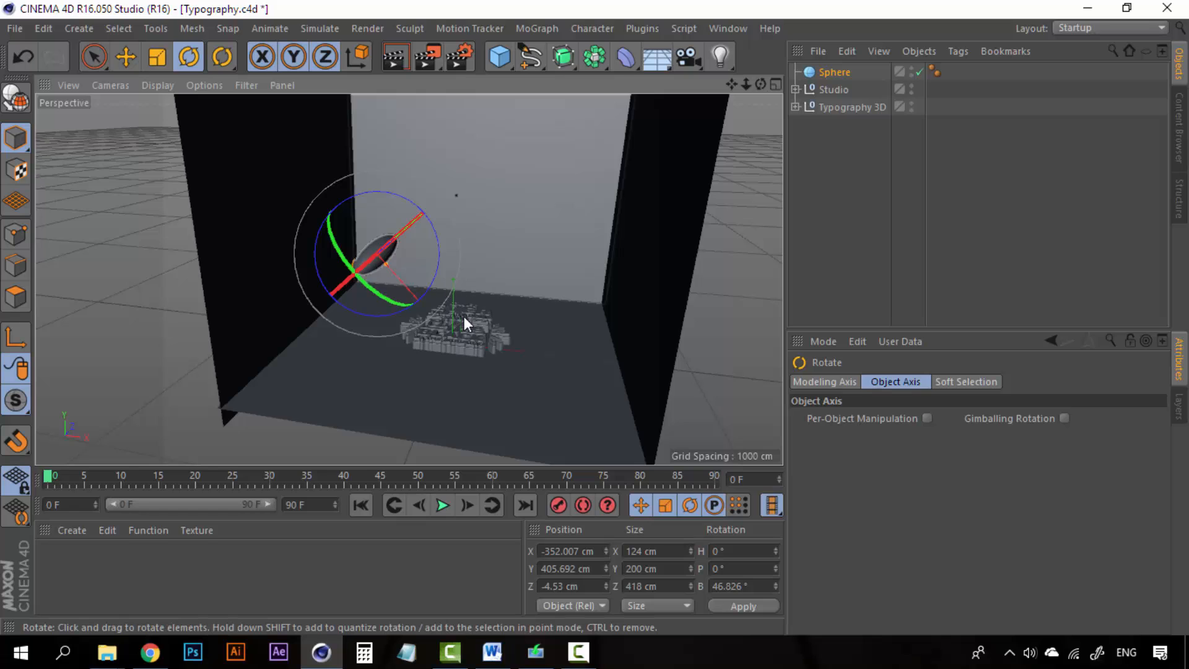
Step: Add a second sphere and raise it above the typography to about 282 cm on Y
{"action": "left_click_drag", "start_coordinate": [463, 317], "coordinate": [514, 296], "text": "alt"}
{"action": "scroll", "coordinate": [549, 303], "scroll_direction": "up", "scroll_amount": 2}
{"action": "middle_click_drag", "start_coordinate": [549, 303], "coordinate": [503, 304], "text": "alt"}
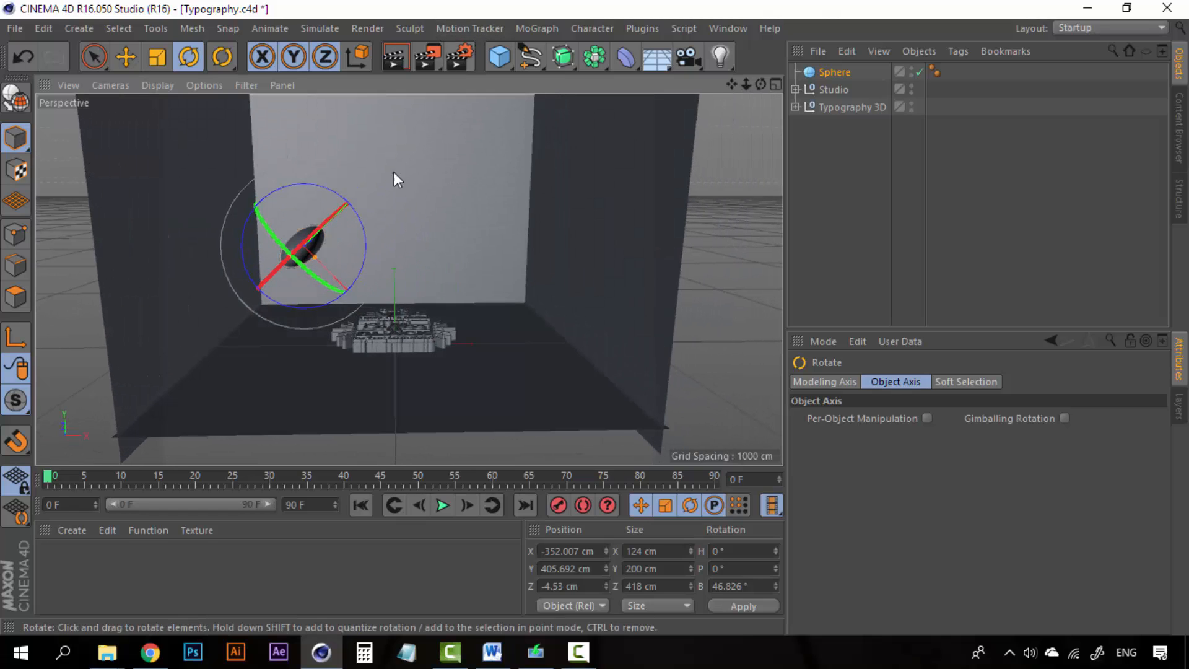
{"action": "left_click", "coordinate": [506, 61]}
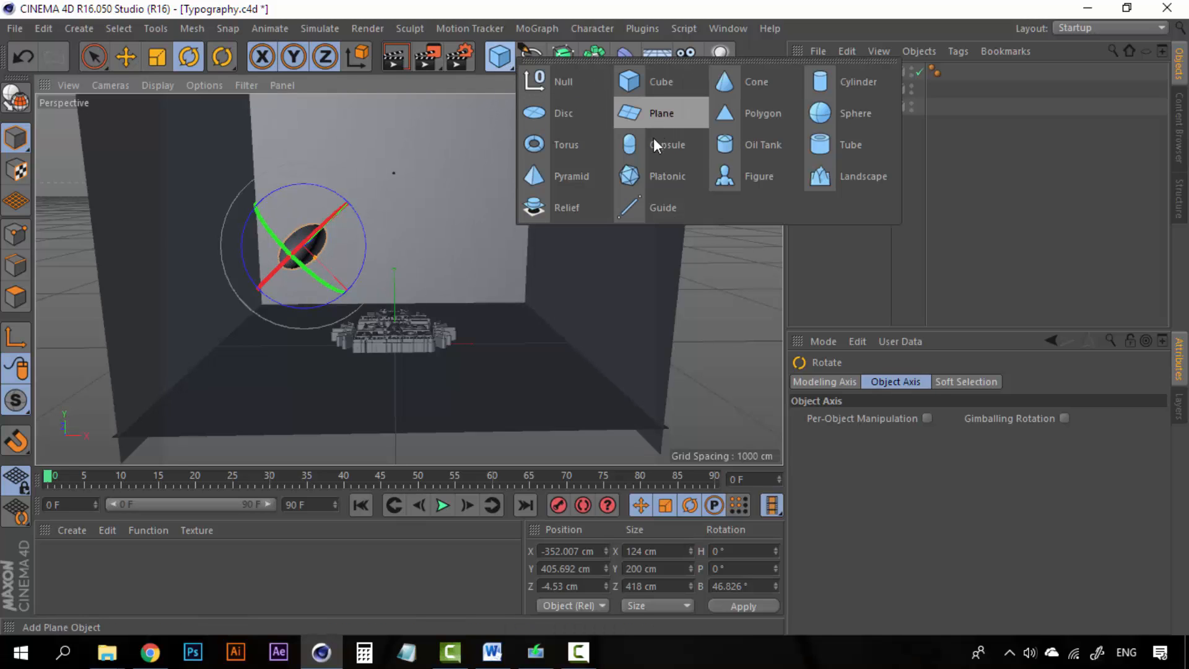
{"action": "left_click", "coordinate": [827, 115]}
{"action": "key", "text": "e"}
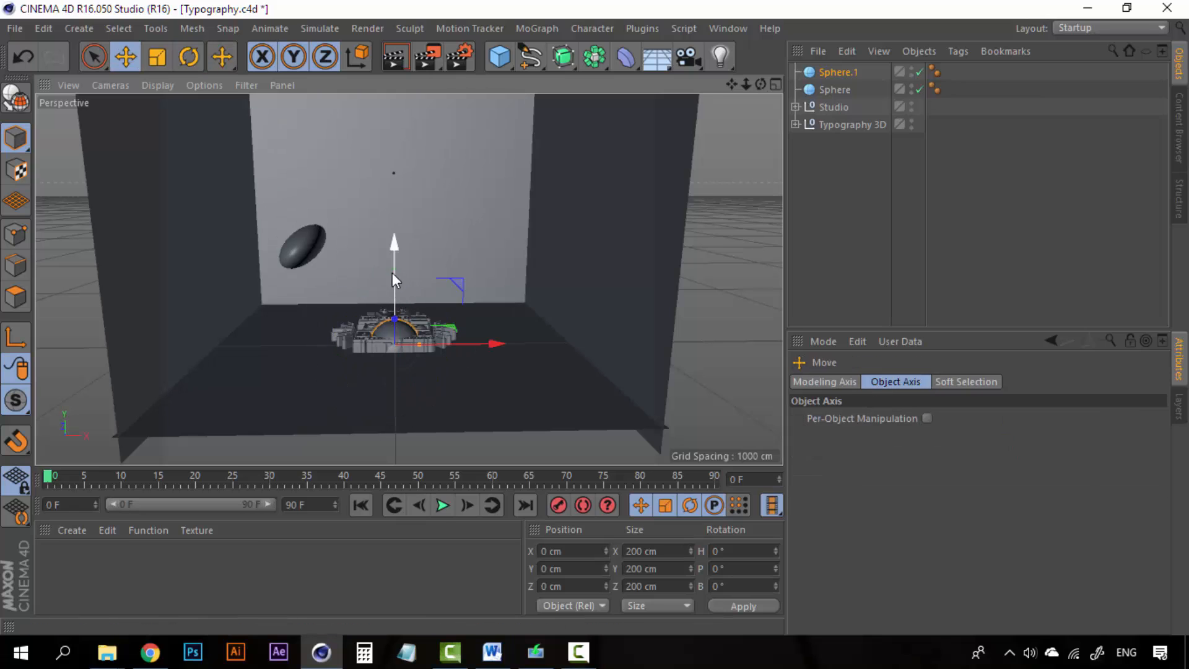
{"action": "left_click_drag", "start_coordinate": [395, 249], "coordinate": [392, 180]}
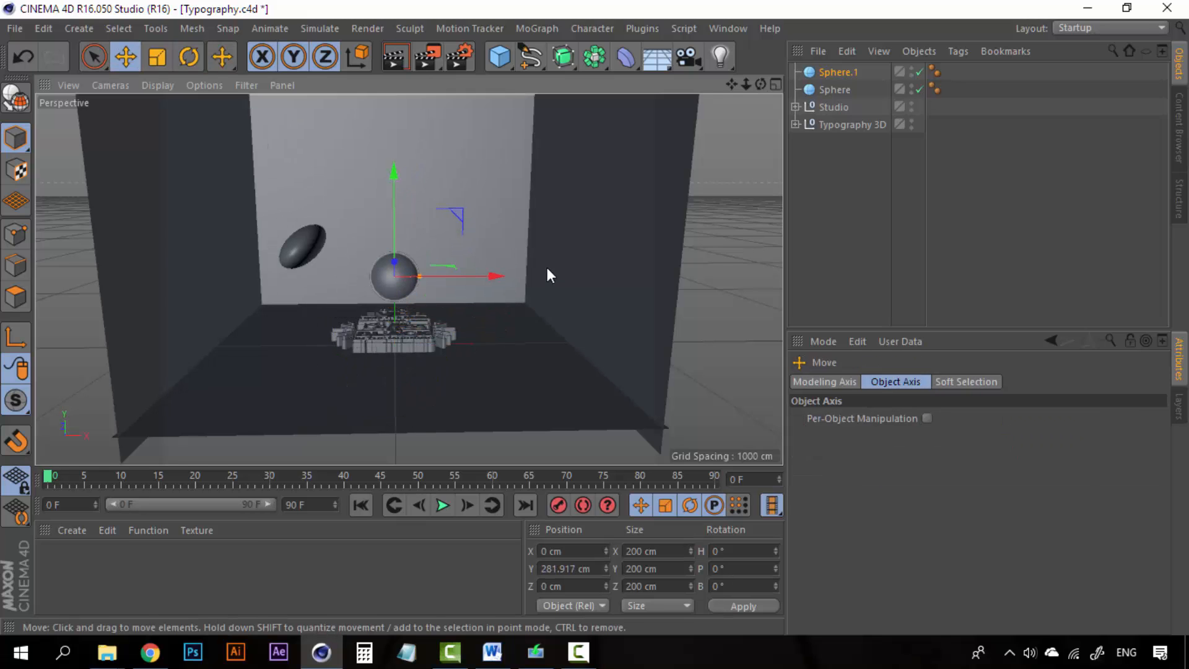
Step: Position the second sphere on the opposite side of the typography at about X 436 cm, Y 173 cm, Z -119 cm
{"action": "left_click_drag", "start_coordinate": [493, 276], "coordinate": [497, 205]}
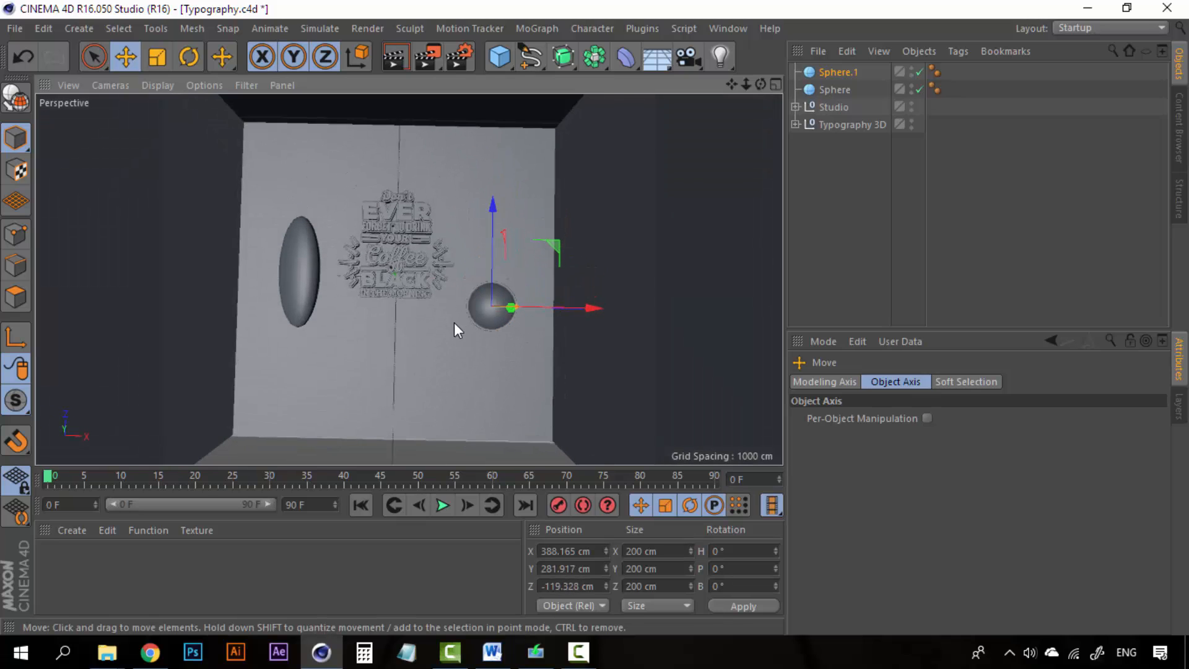
{"action": "left_click_drag", "start_coordinate": [455, 323], "coordinate": [443, 125], "text": "alt"}
{"action": "mouse_move", "coordinate": [467, 310]}
{"action": "left_mouse_down", "text": "alt"}
{"action": "mouse_move", "coordinate": [492, 199]}
{"action": "mouse_move", "coordinate": [492, 234]}
{"action": "mouse_move", "coordinate": [419, 267]}
{"action": "mouse_move", "coordinate": [452, 296]}
{"action": "left_mouse_up", "text": "alt"}
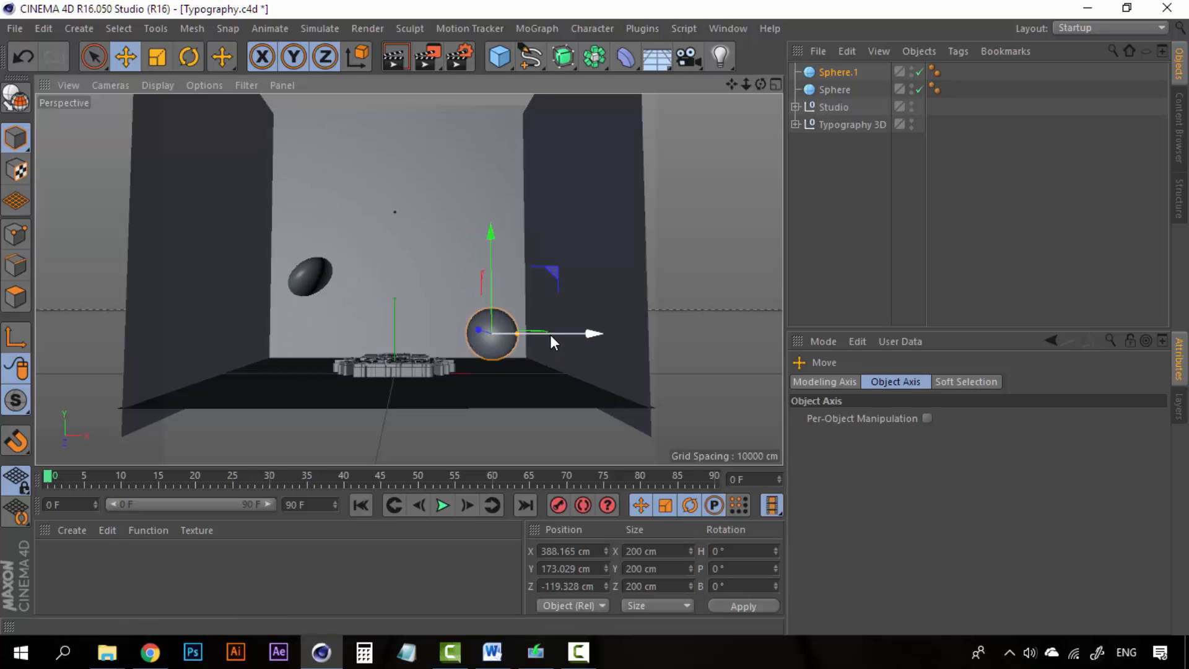
{"action": "left_click_drag", "start_coordinate": [549, 334], "coordinate": [562, 332]}
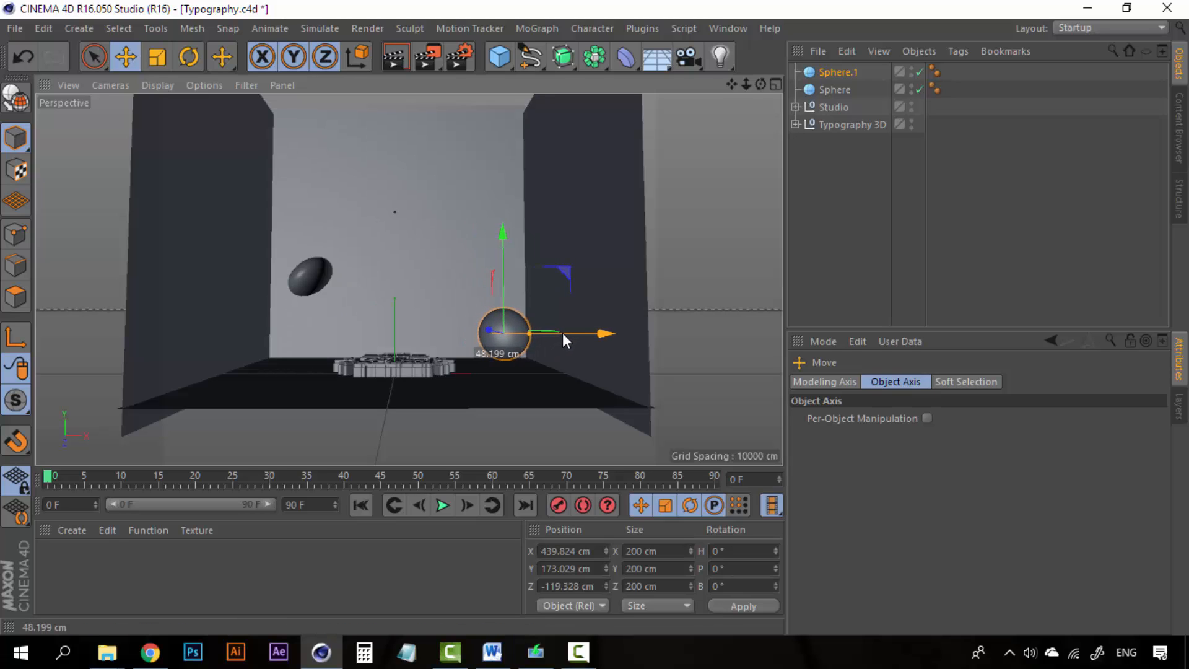
Step: Reshape the second sphere into an elongated ellipsoid by setting its X scale to about 0.71 and its Z scale to 2.58
{"action": "scroll", "coordinate": [412, 335], "scroll_direction": "up", "scroll_amount": 3}
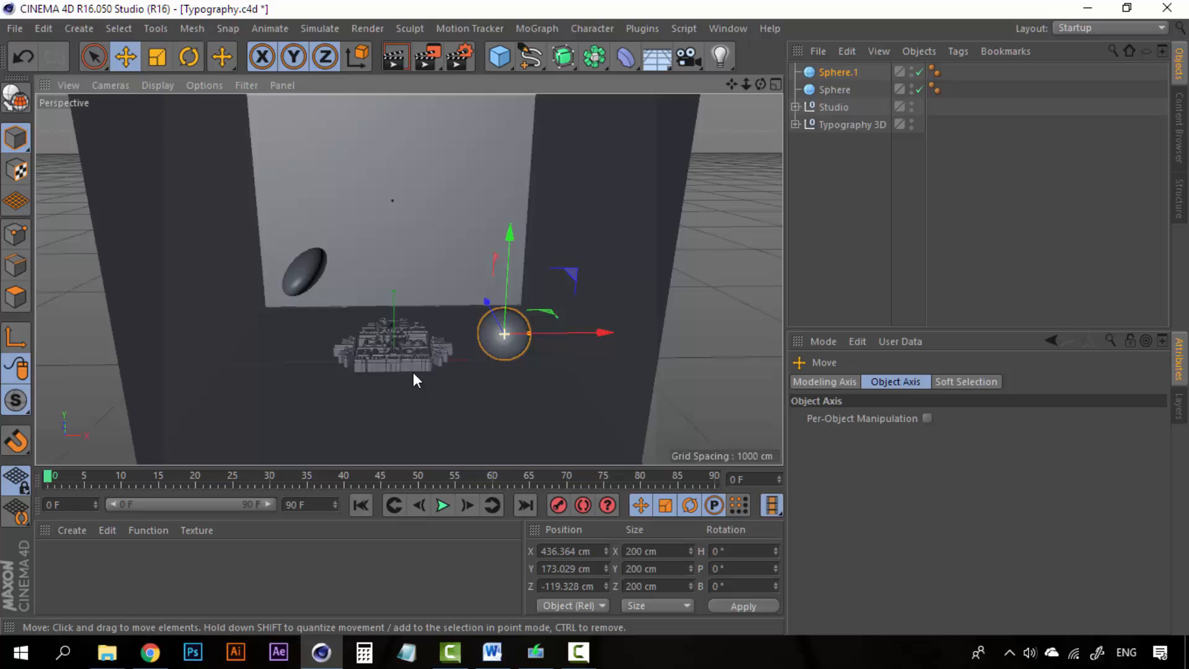
{"action": "left_click_drag", "start_coordinate": [414, 373], "coordinate": [464, 338], "text": "alt"}
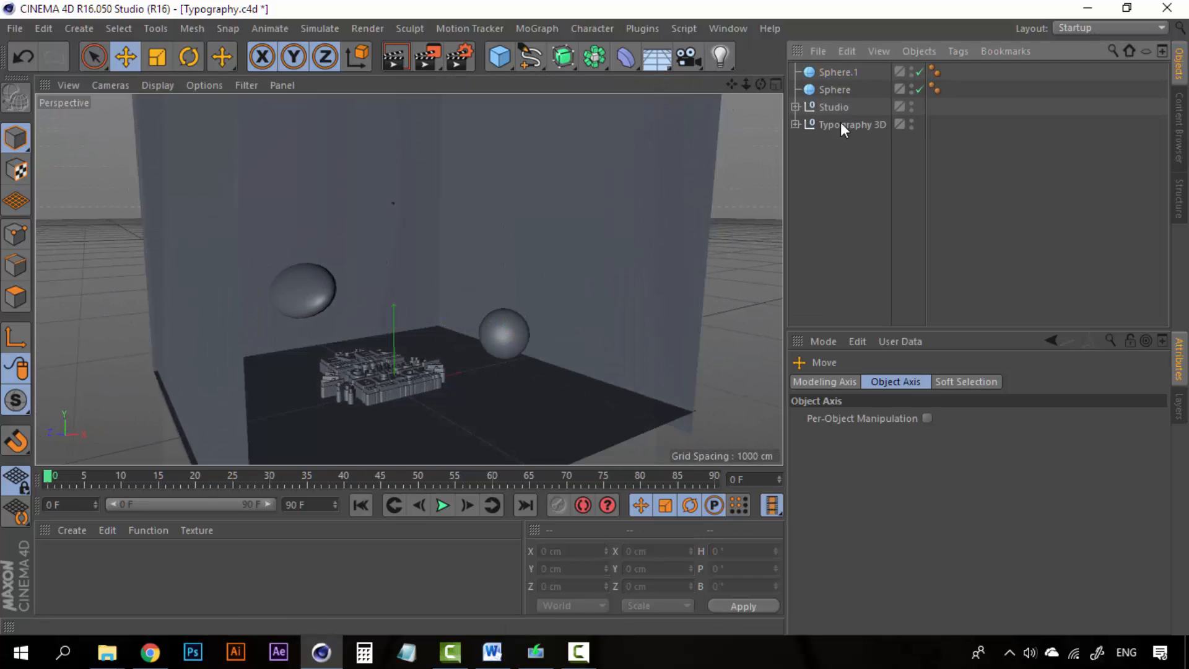
{"action": "left_click", "coordinate": [840, 72]}
{"action": "left_click", "coordinate": [843, 382]}
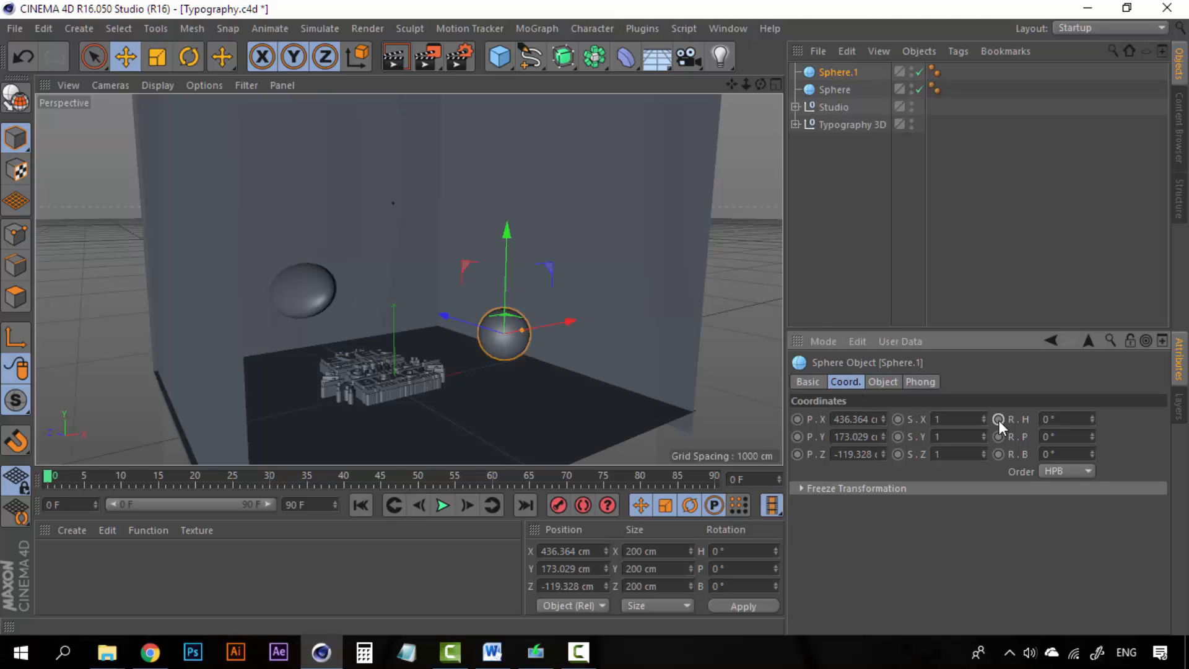
{"action": "left_click_drag", "start_coordinate": [659, 354], "coordinate": [634, 354], "text": "alt"}
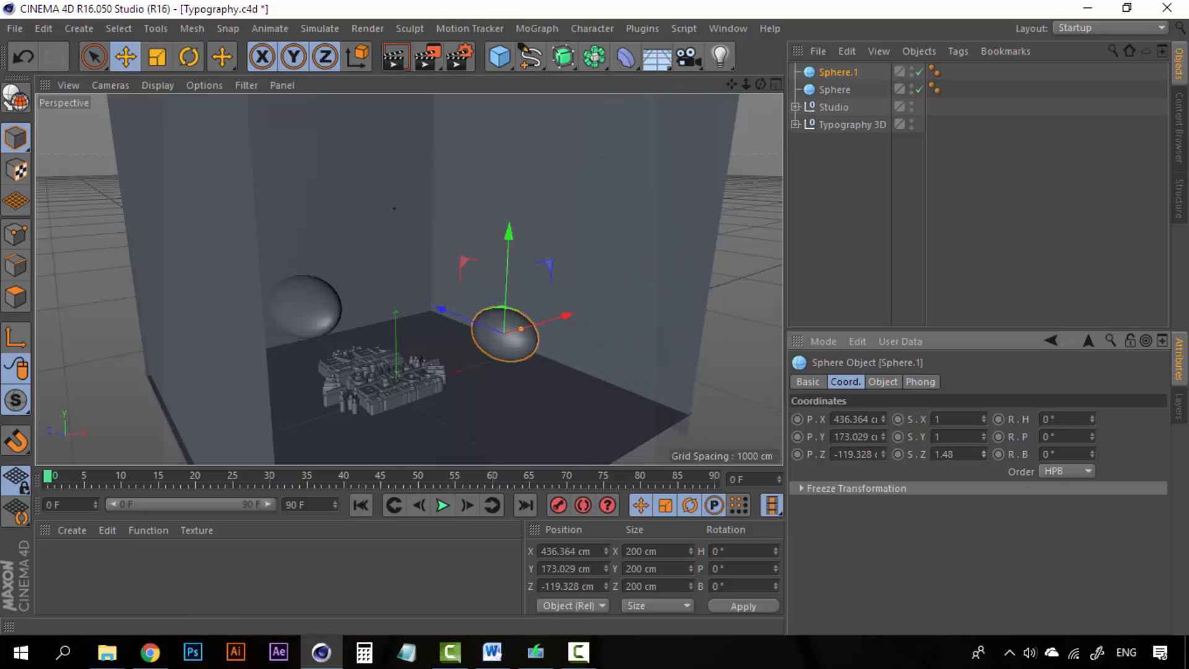
{"action": "right_click_drag", "start_coordinate": [480, 379], "coordinate": [544, 339], "text": "alt"}
{"action": "left_click_drag", "start_coordinate": [544, 331], "coordinate": [530, 373], "text": "alt"}
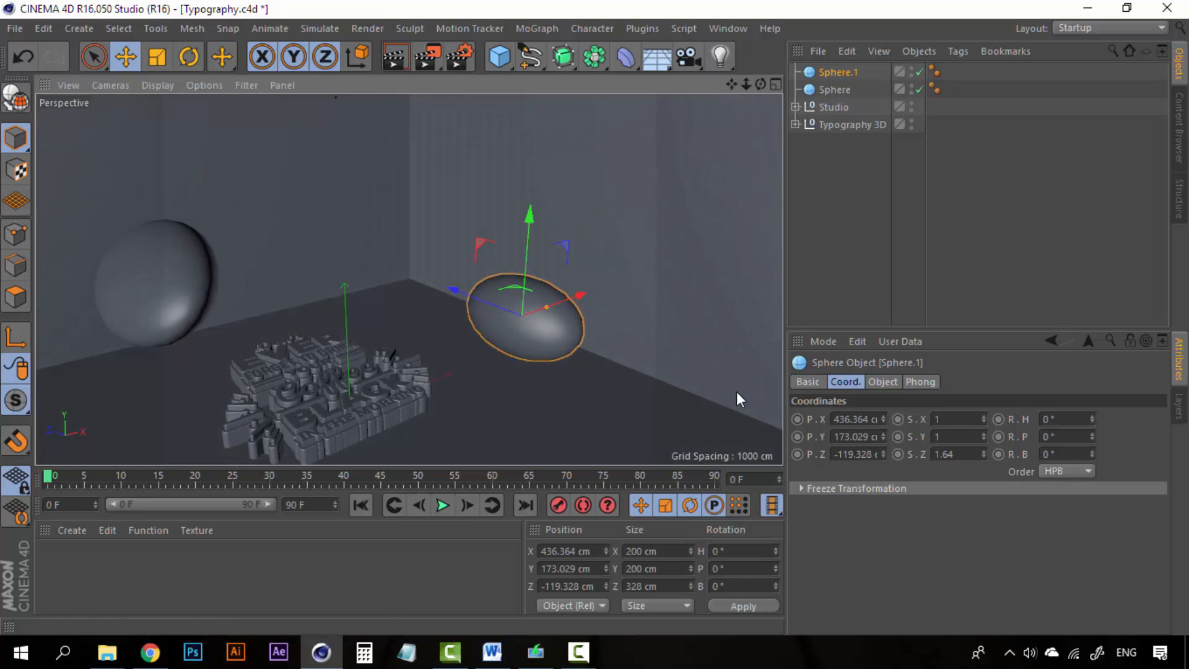
{"action": "left_click_drag", "start_coordinate": [737, 392], "coordinate": [596, 350], "text": "alt"}
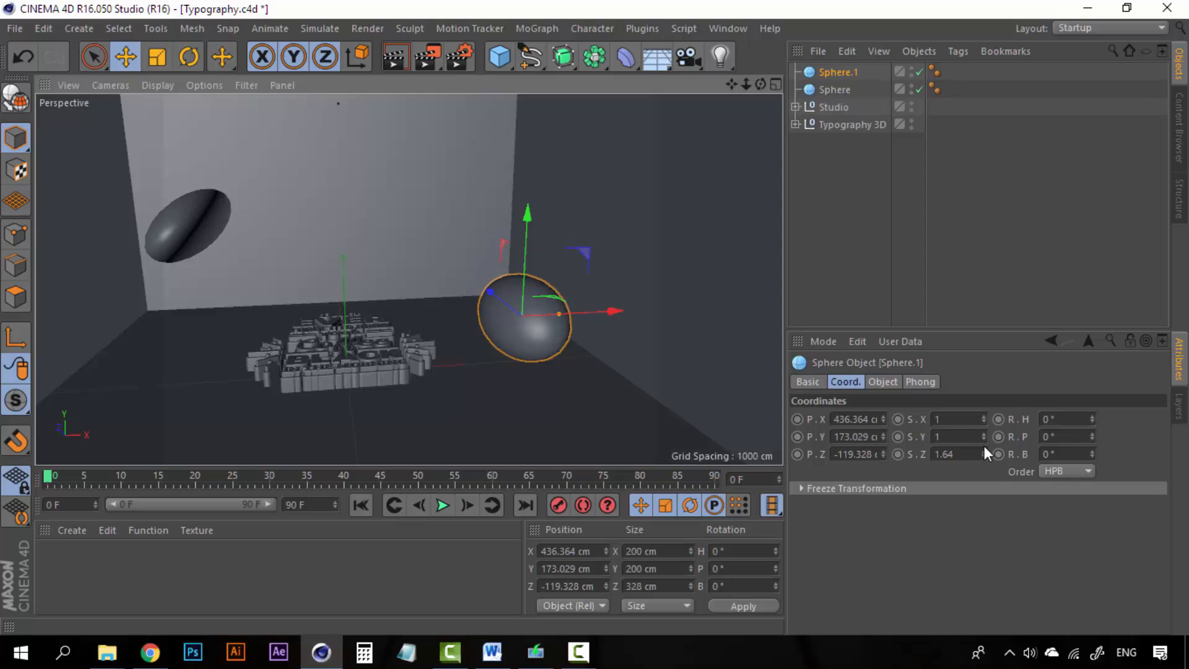
{"action": "left_click_drag", "start_coordinate": [982, 418], "coordinate": [982, 422]}
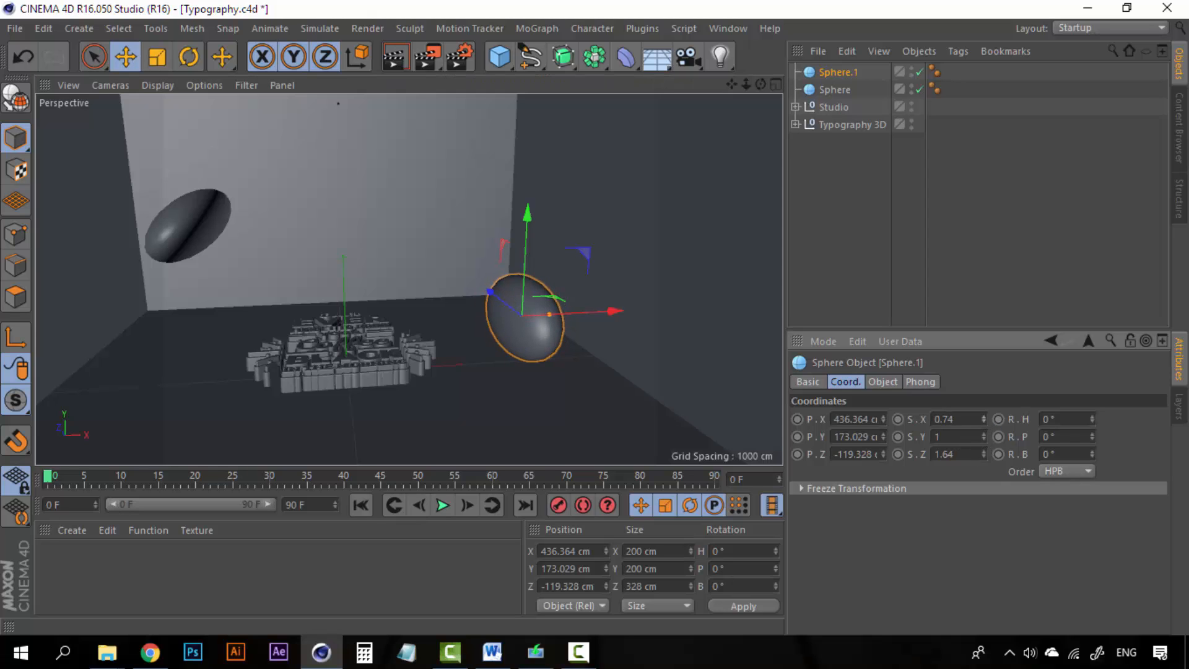
{"action": "left_click_drag", "start_coordinate": [477, 319], "coordinate": [574, 318], "text": "alt"}
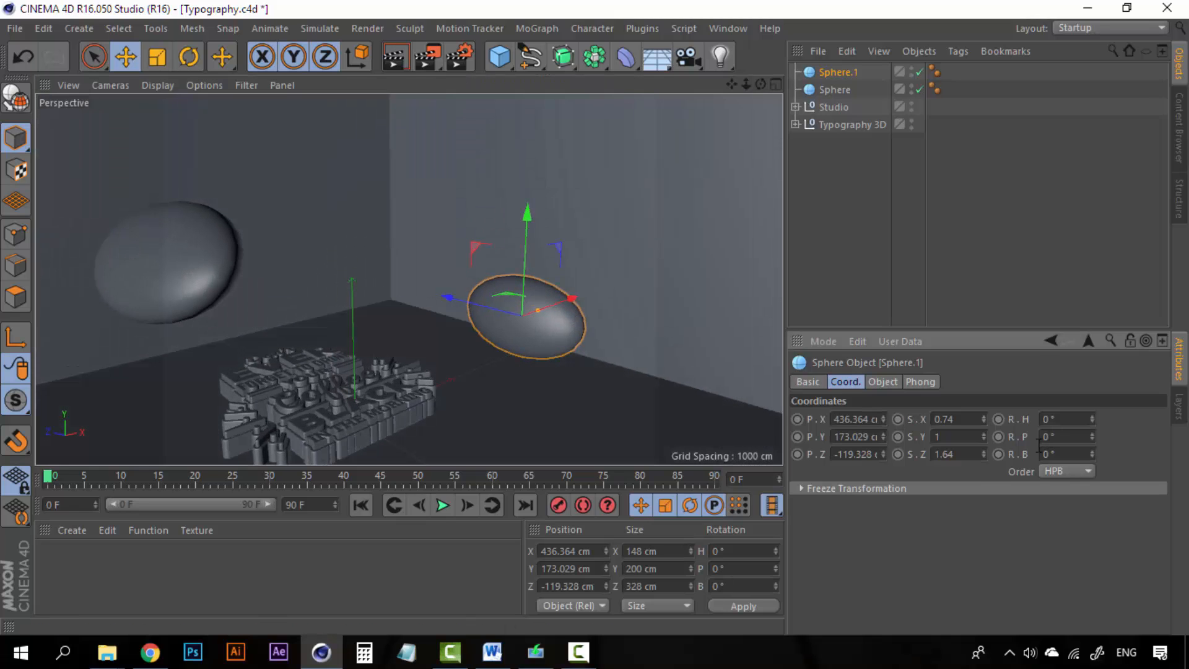
{"action": "left_click_drag", "start_coordinate": [982, 453], "coordinate": [981, 452]}
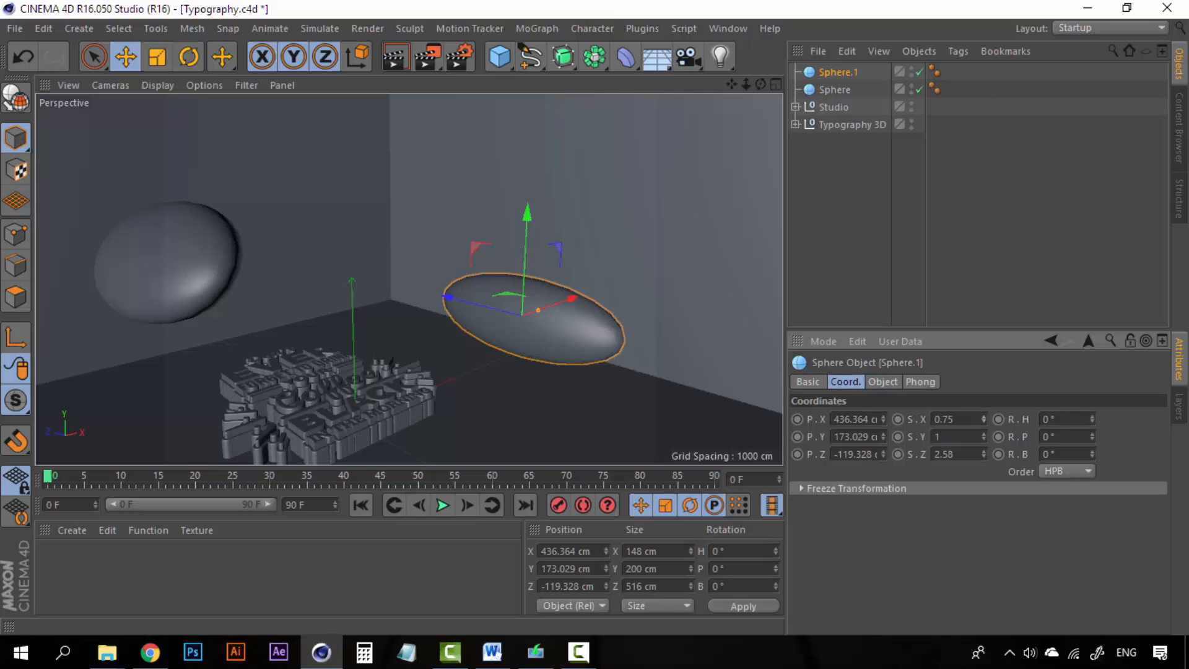
Step: Rotate the elongated sphere to a heading of about -24° and a bank of about -3° so it faces the typography
{"action": "left_click_drag", "start_coordinate": [514, 280], "coordinate": [424, 360], "text": "alt"}
{"action": "key", "text": "r"}
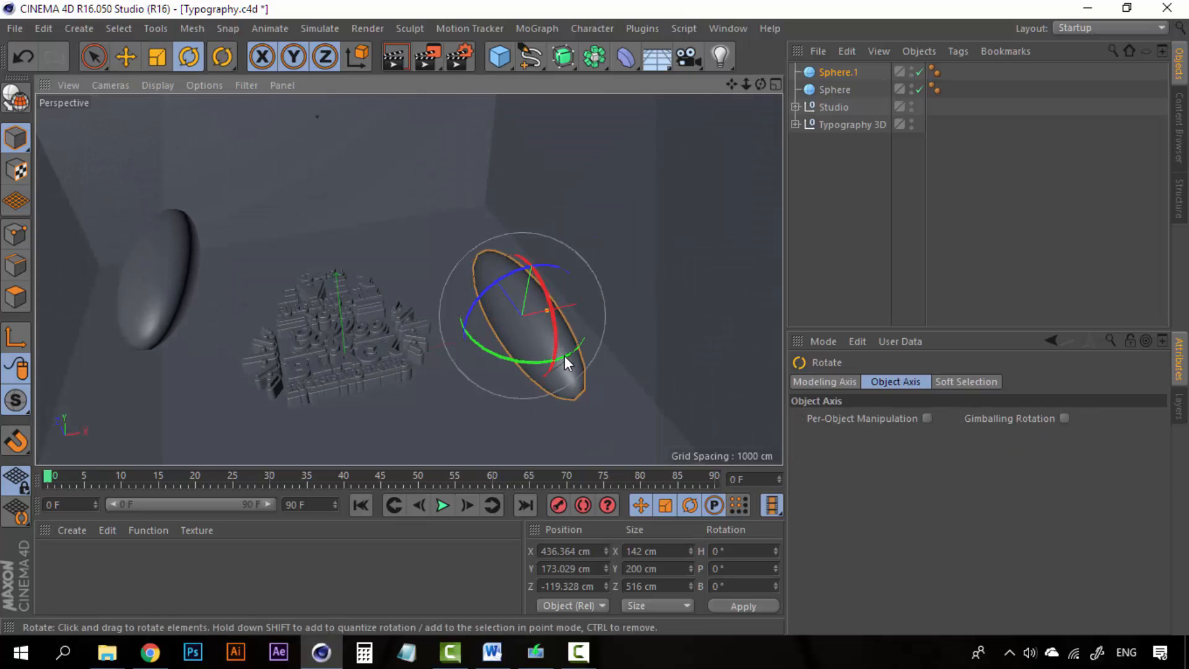
{"action": "left_click_drag", "start_coordinate": [565, 357], "coordinate": [538, 362]}
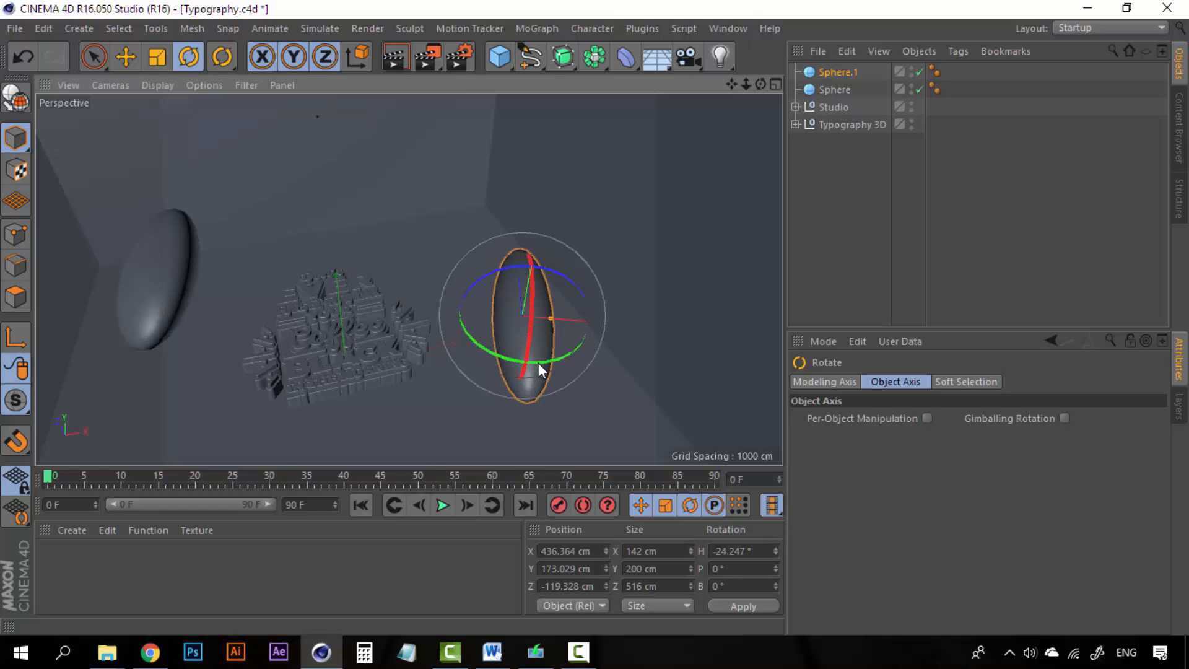
{"action": "left_click_drag", "start_coordinate": [563, 276], "coordinate": [561, 279]}
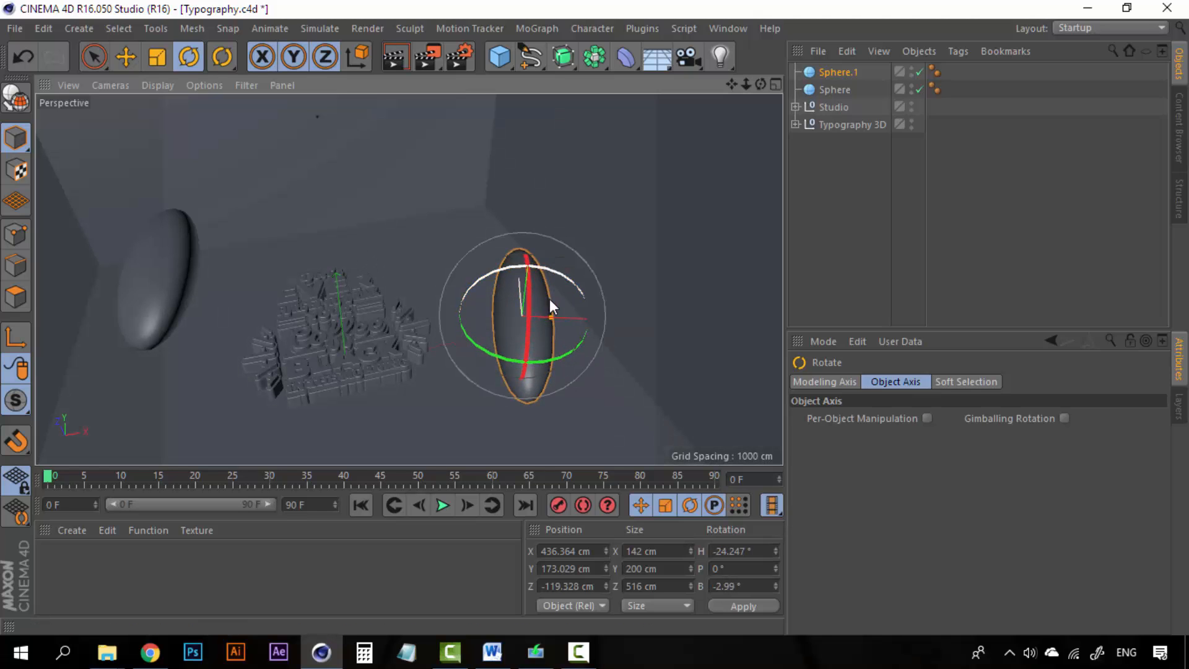
{"action": "left_click_drag", "start_coordinate": [512, 353], "coordinate": [484, 270], "text": "alt"}
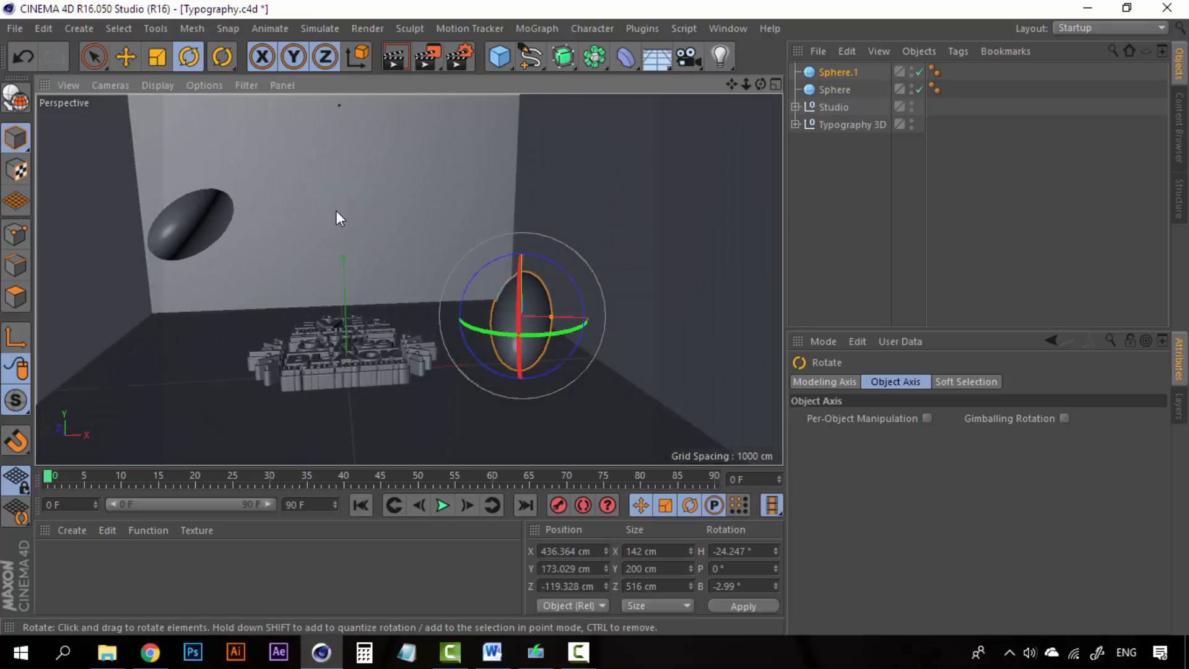
Step: Examine the placement and tilt of both spheres on either side of the typography
{"action": "left_click_drag", "start_coordinate": [322, 235], "coordinate": [334, 185], "text": "alt"}
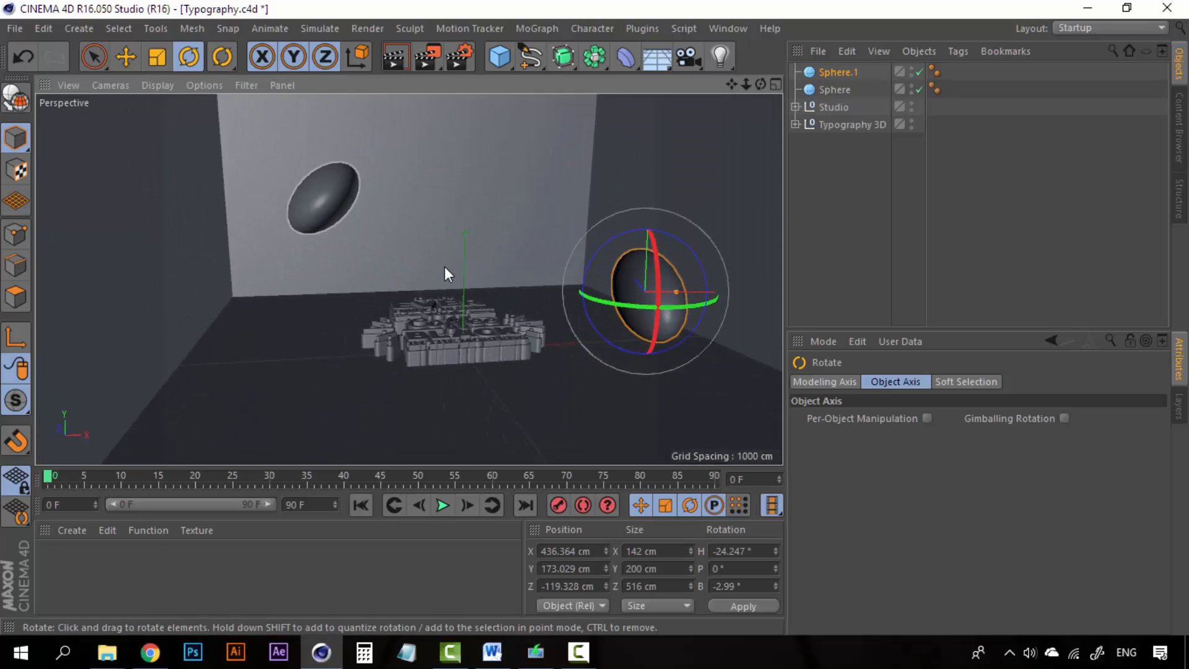
{"action": "left_click_drag", "start_coordinate": [490, 273], "coordinate": [399, 285], "text": "alt"}
{"action": "middle_click_drag", "start_coordinate": [399, 286], "coordinate": [396, 286], "text": "alt"}
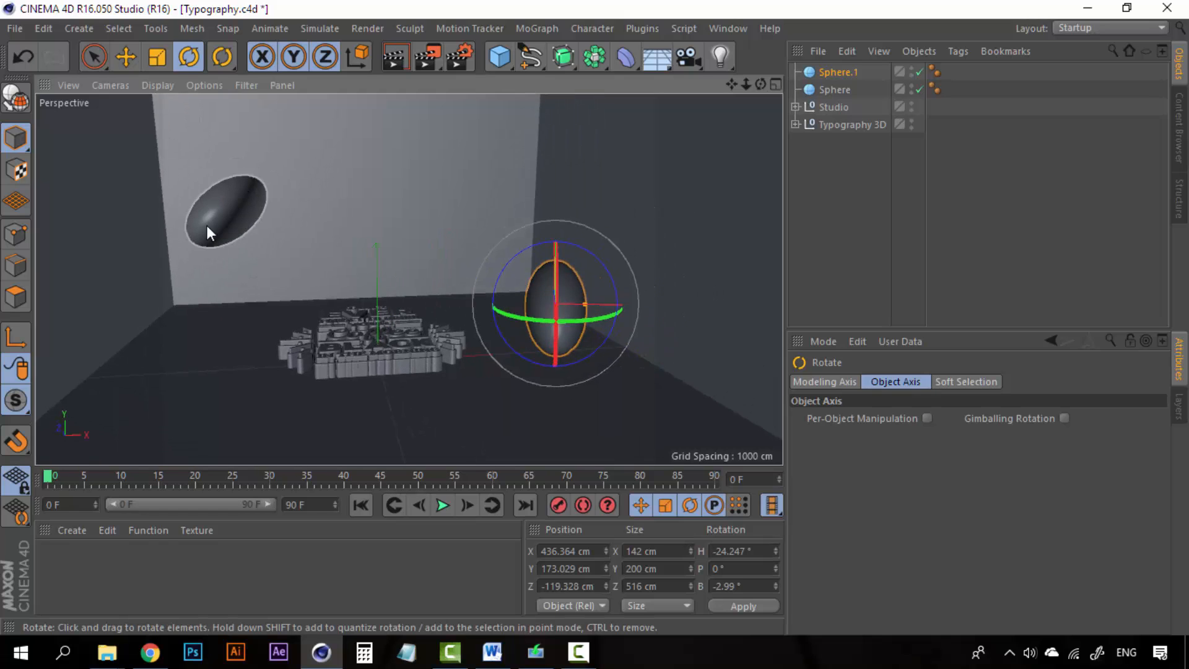
{"action": "left_click", "coordinate": [228, 197]}
{"action": "left_click", "coordinate": [563, 296]}
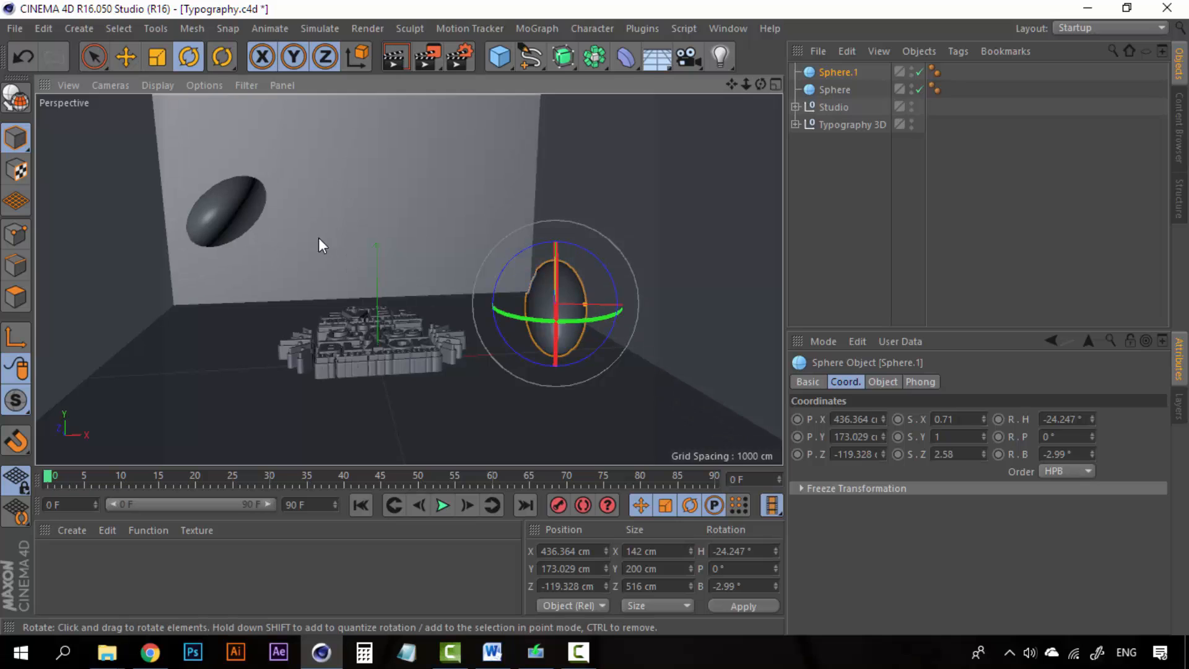
{"action": "left_click", "coordinate": [239, 202]}
{"action": "left_click", "coordinate": [545, 295]}
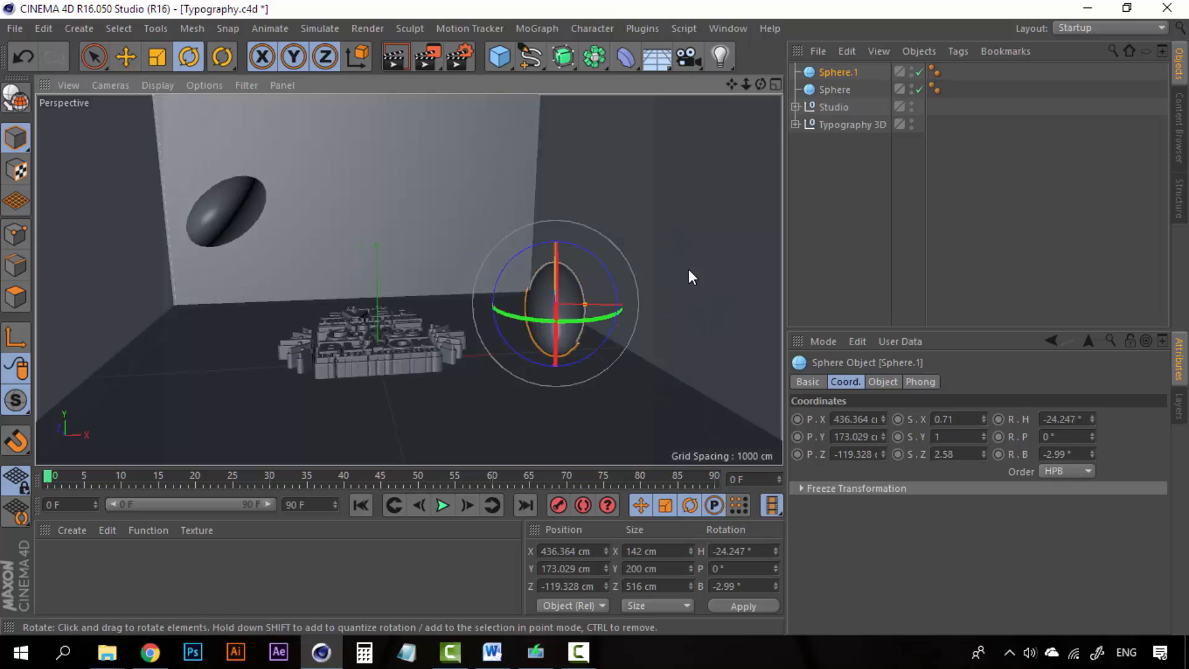
{"action": "left_click", "coordinate": [849, 197]}
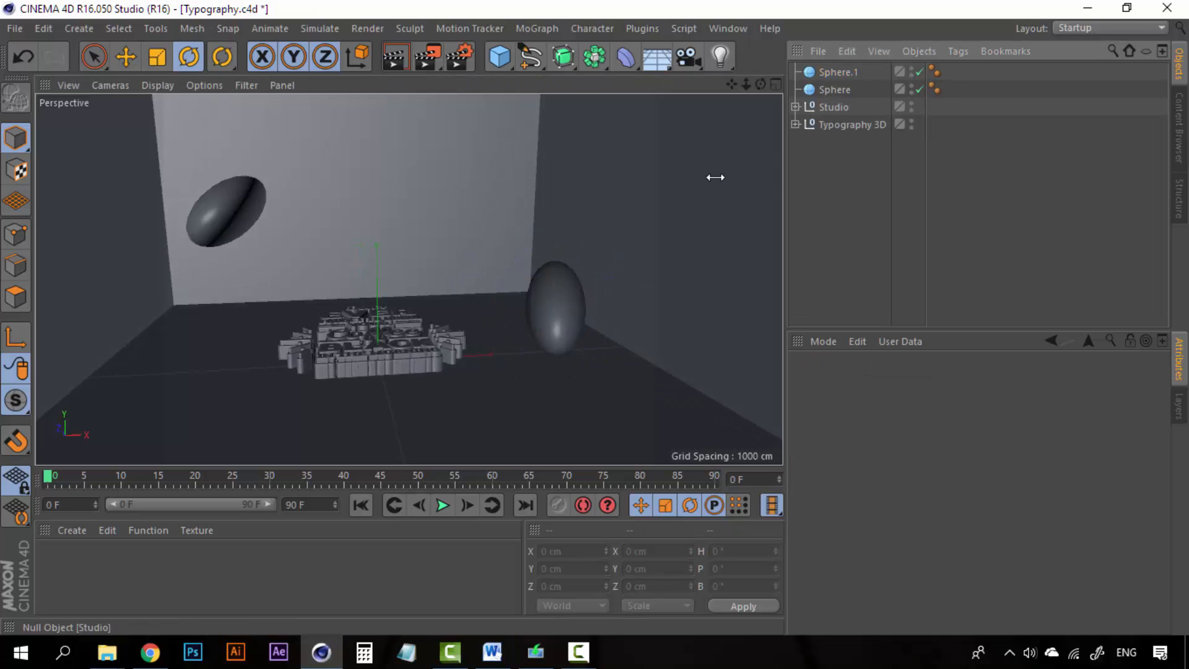
{"action": "left_click", "coordinate": [842, 76]}
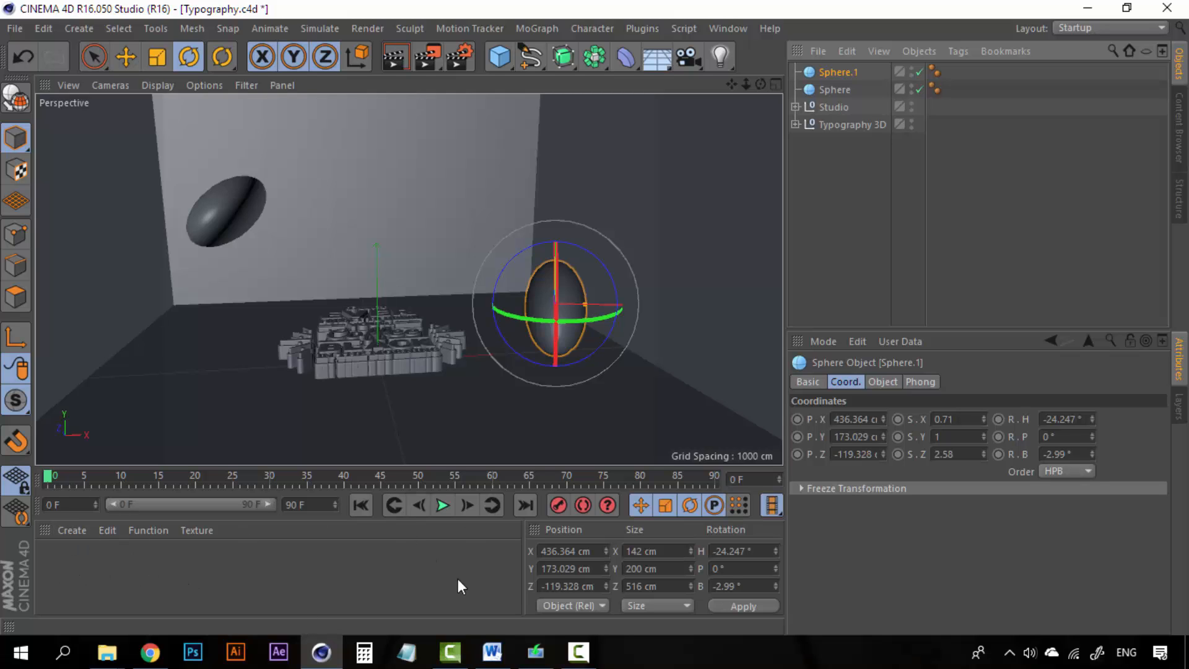
Step: Create a new material and apply it to both spheres
{"action": "double_click", "coordinate": [77, 563]}
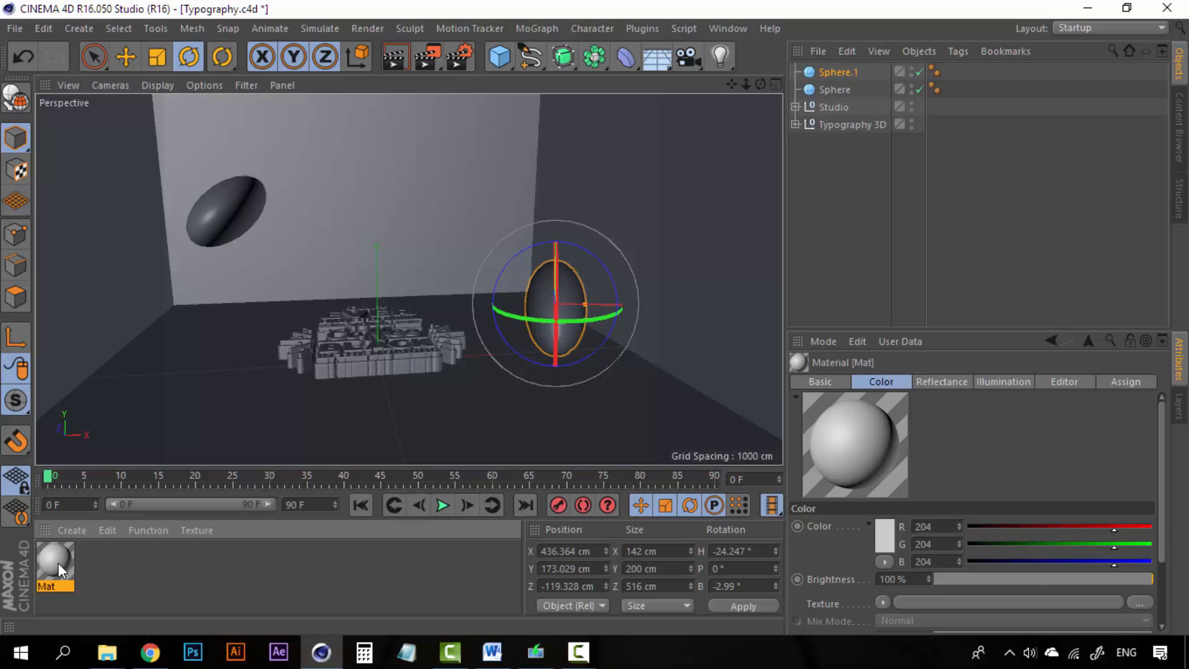
{"action": "left_click_drag", "start_coordinate": [58, 563], "coordinate": [560, 287]}
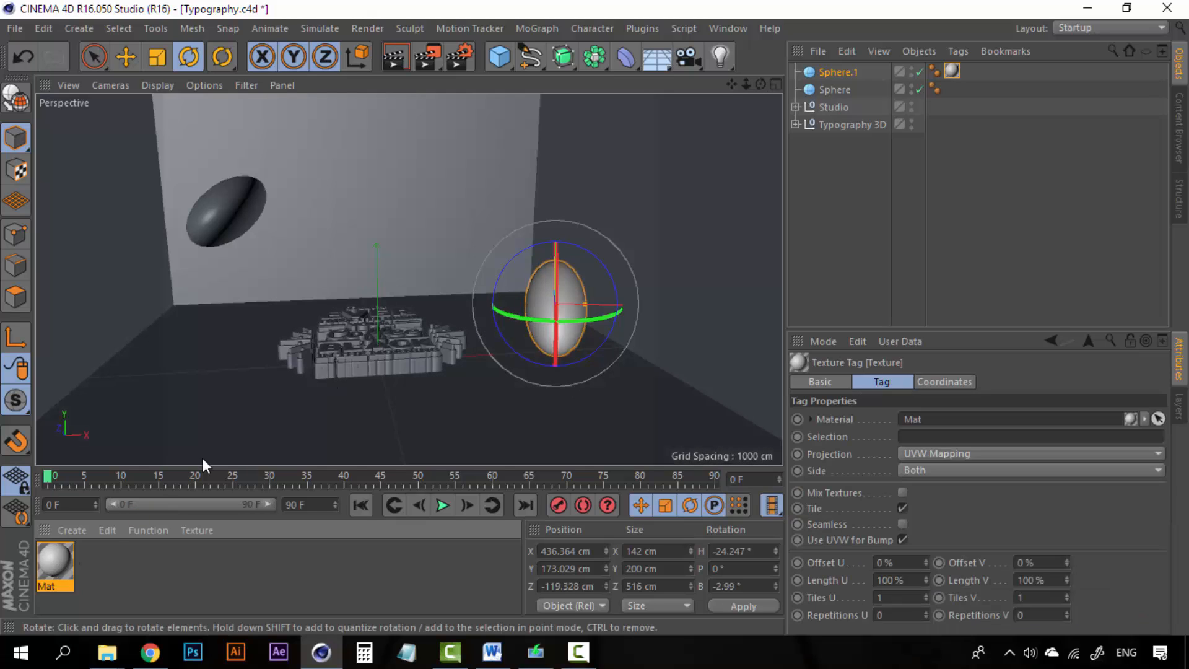
{"action": "left_click_drag", "start_coordinate": [59, 560], "coordinate": [227, 211]}
Step: Rename the second sphere (Sphere.1) as Light 1
{"action": "double_click", "coordinate": [844, 73]}
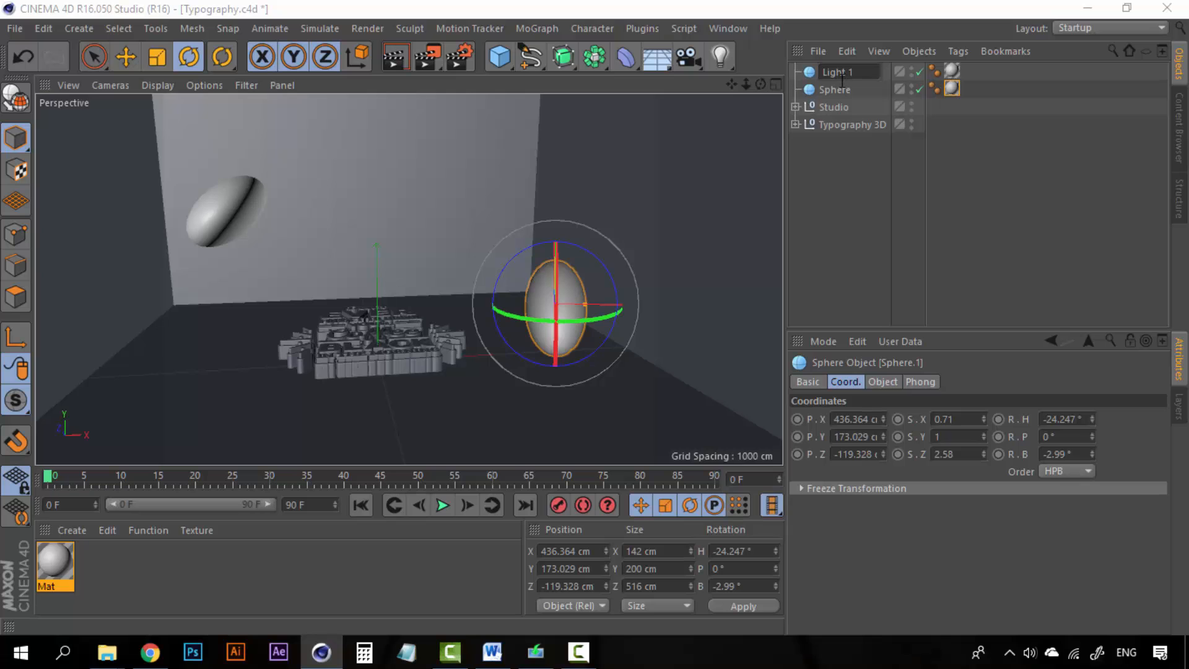
{"action": "key", "text": "Return"}
{"action": "left_click", "coordinate": [841, 89]}
{"action": "key", "text": "i"}
{"action": "key", "text": "g"}
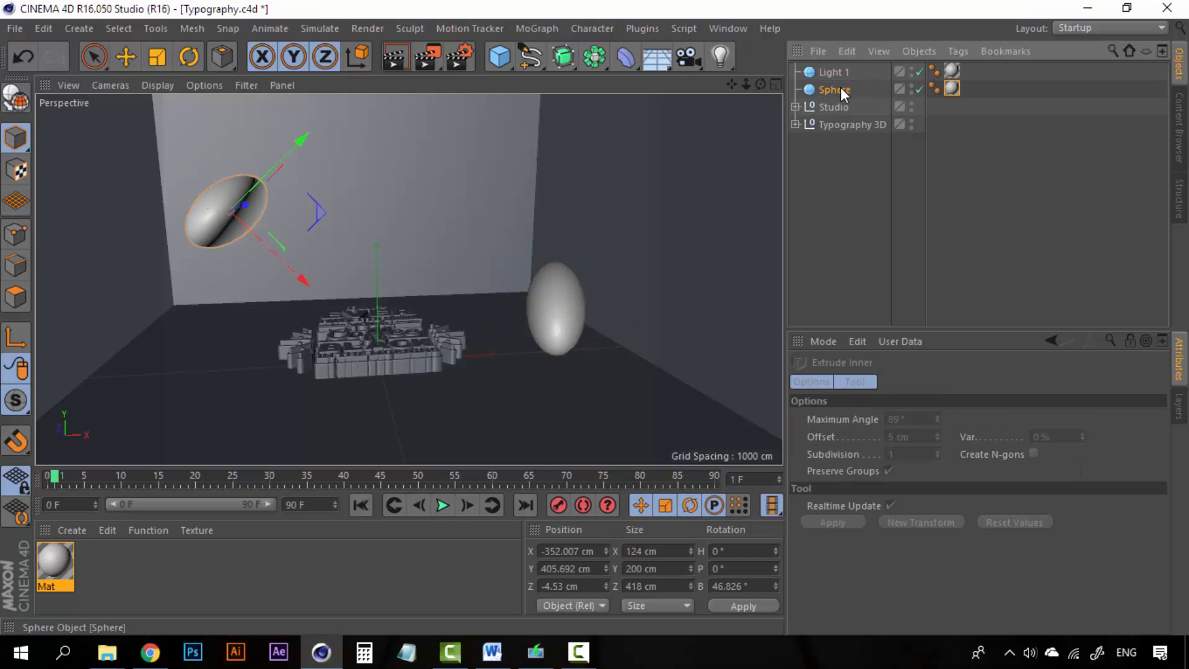
{"action": "key", "text": "h"}
{"action": "key", "text": "t"}
{"action": "key", "text": "space"}
Step: Rename the remaining sphere as Light 2
{"action": "double_click", "coordinate": [841, 89]}
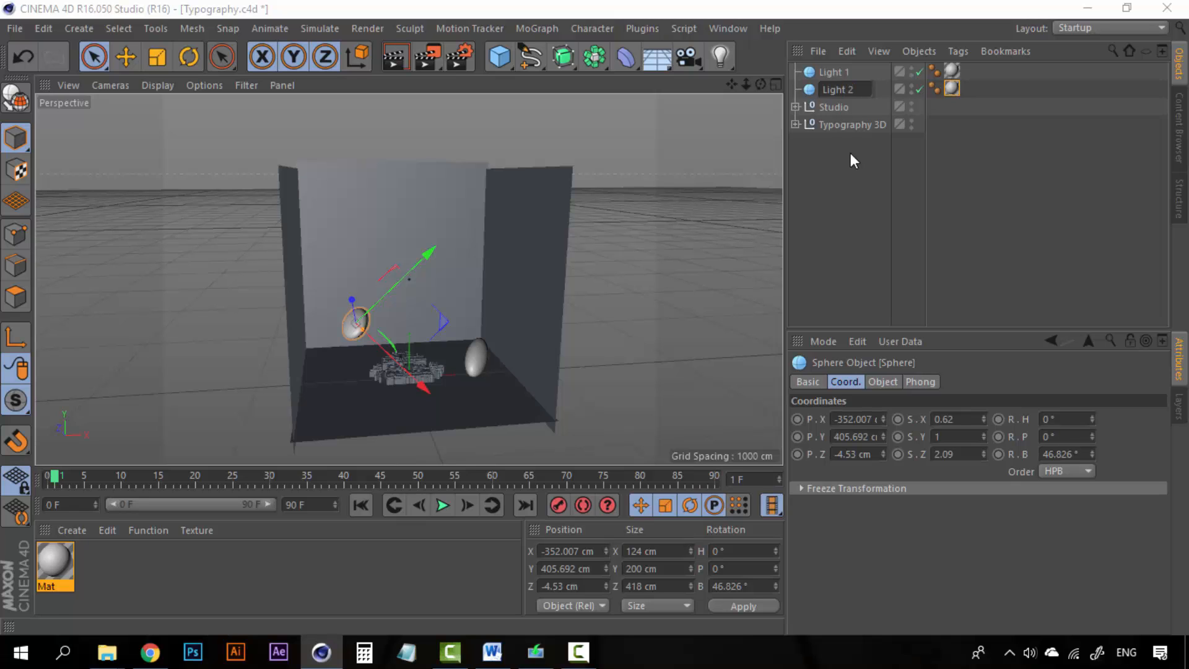
{"action": "scroll", "coordinate": [366, 381], "scroll_direction": "up", "scroll_amount": 6}
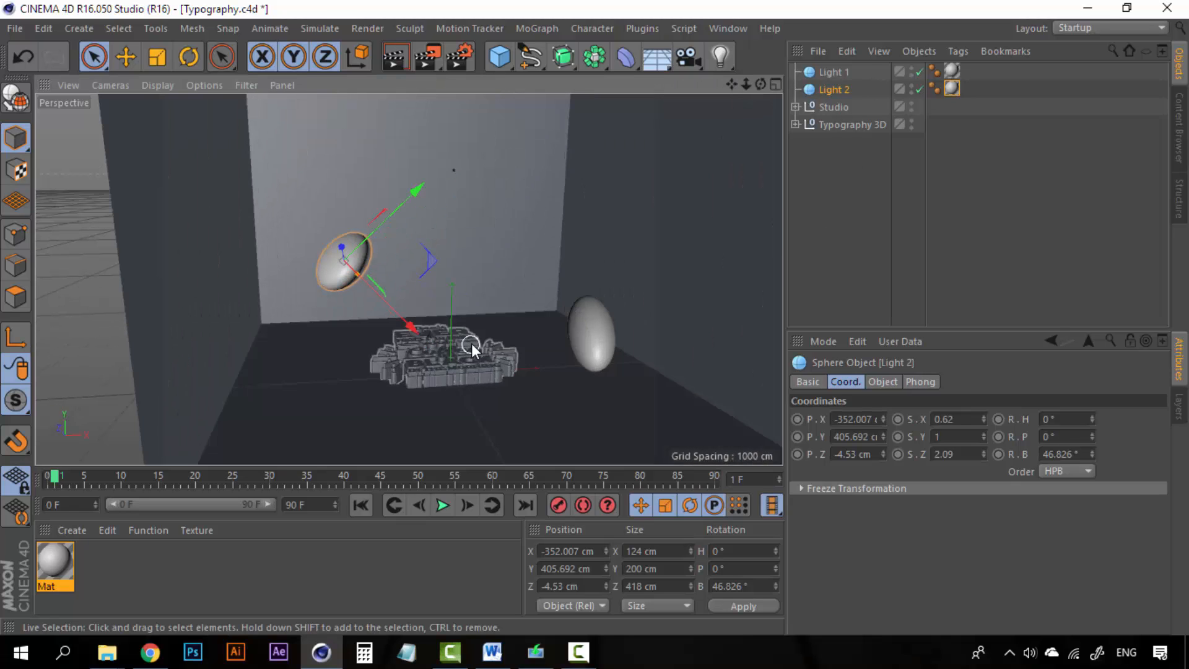
{"action": "left_click_drag", "start_coordinate": [480, 338], "coordinate": [462, 313], "text": "alt"}
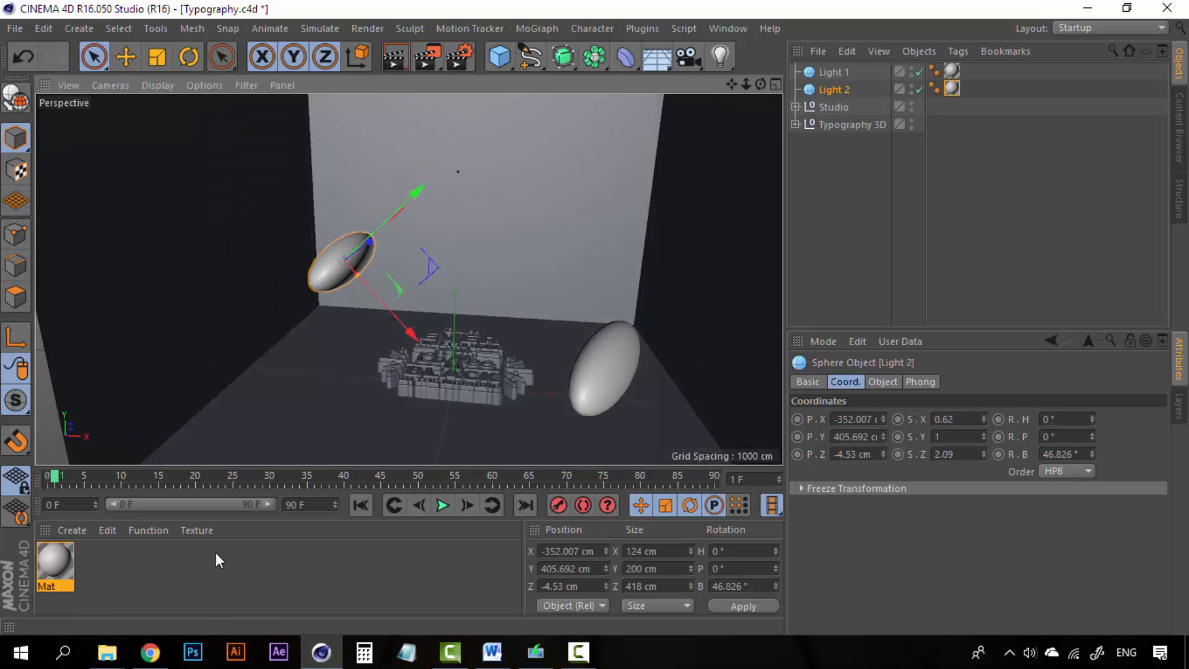
Step: Edit the spheres' material Mat and disable its Reflectance and Color channels
{"action": "left_click", "coordinate": [109, 571]}
{"action": "left_click", "coordinate": [52, 567]}
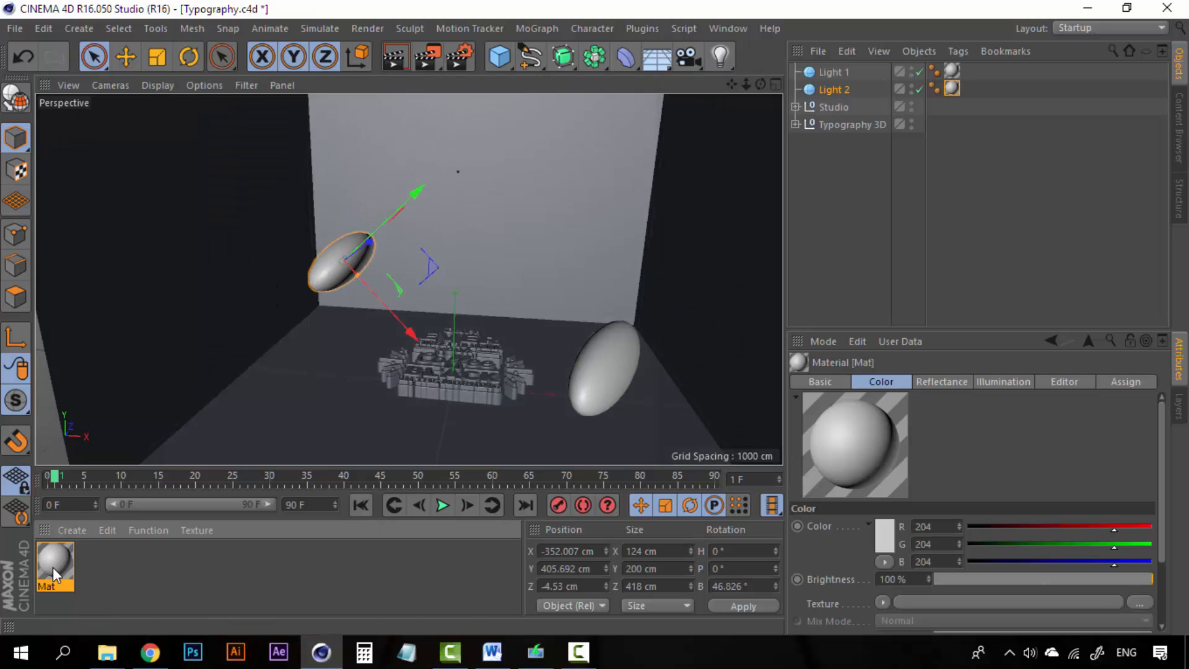
{"action": "double_click", "coordinate": [58, 556]}
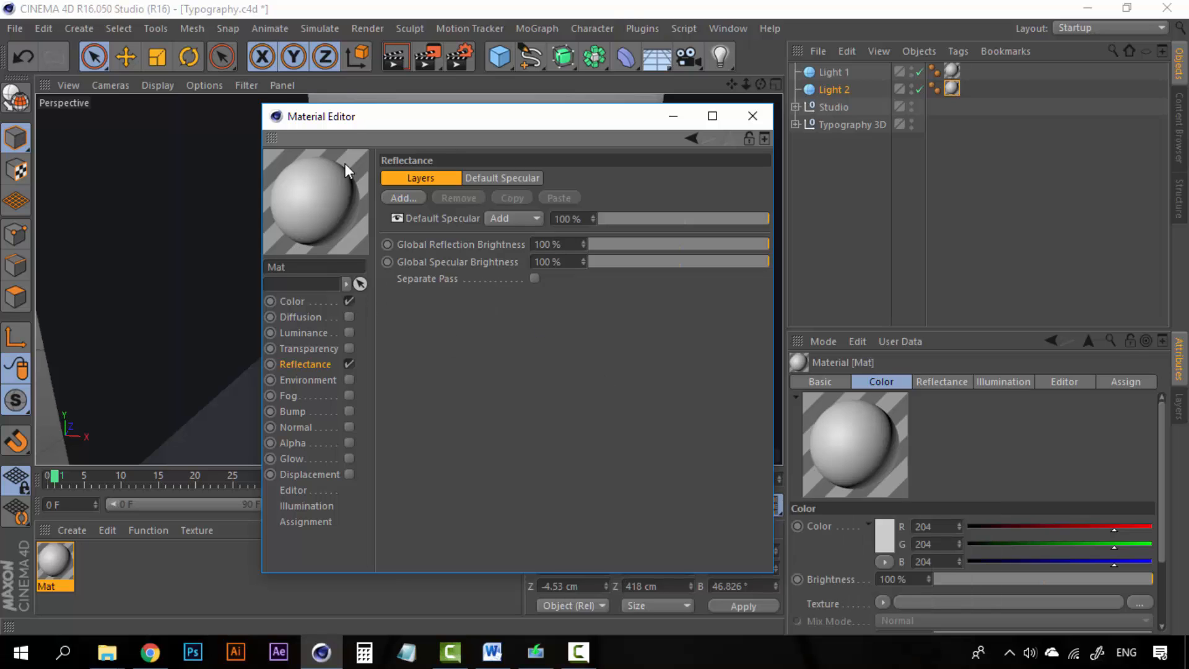
{"action": "left_click_drag", "start_coordinate": [379, 111], "coordinate": [374, 112]}
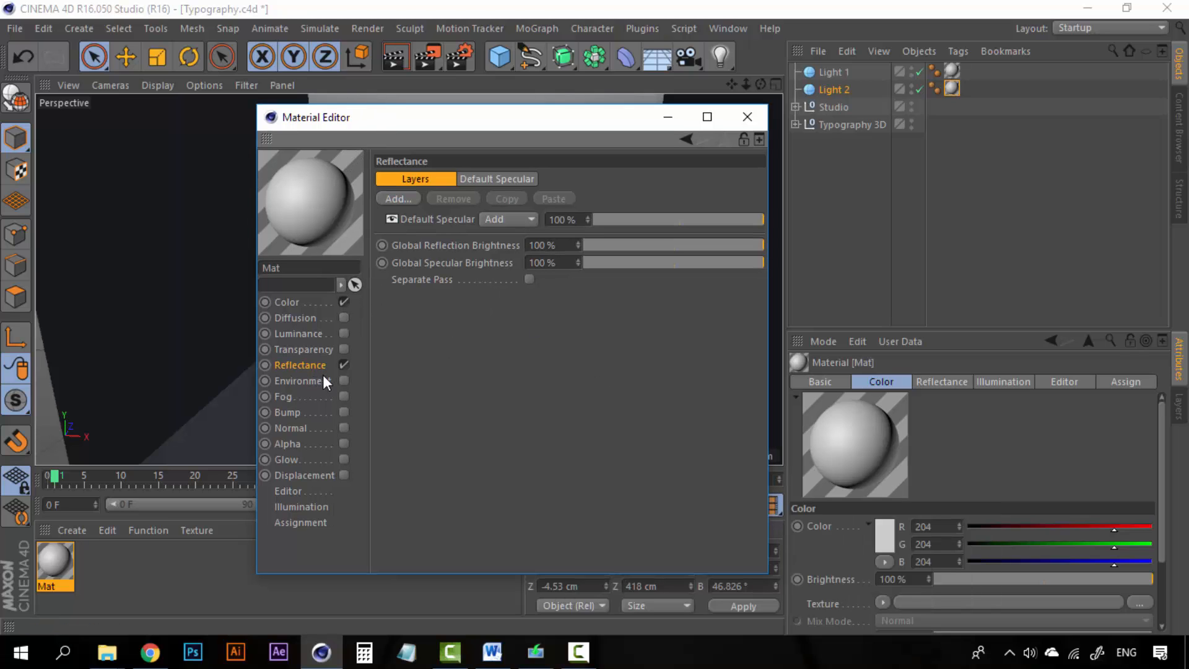
{"action": "left_click", "coordinate": [344, 364]}
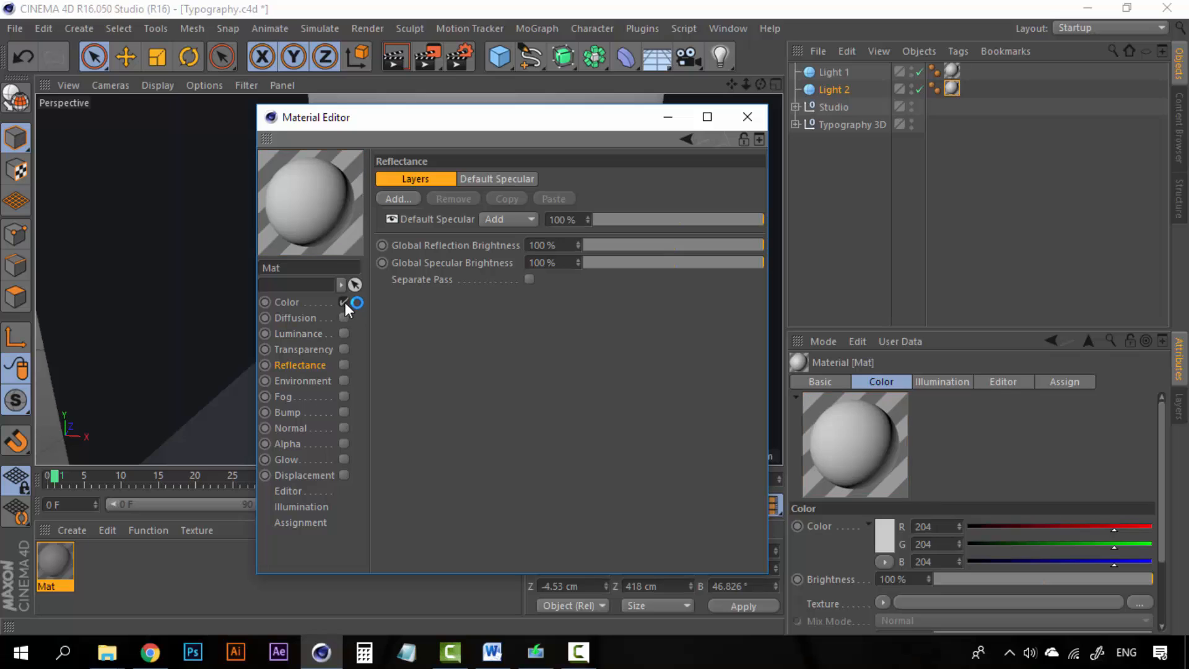
{"action": "left_click", "coordinate": [287, 301]}
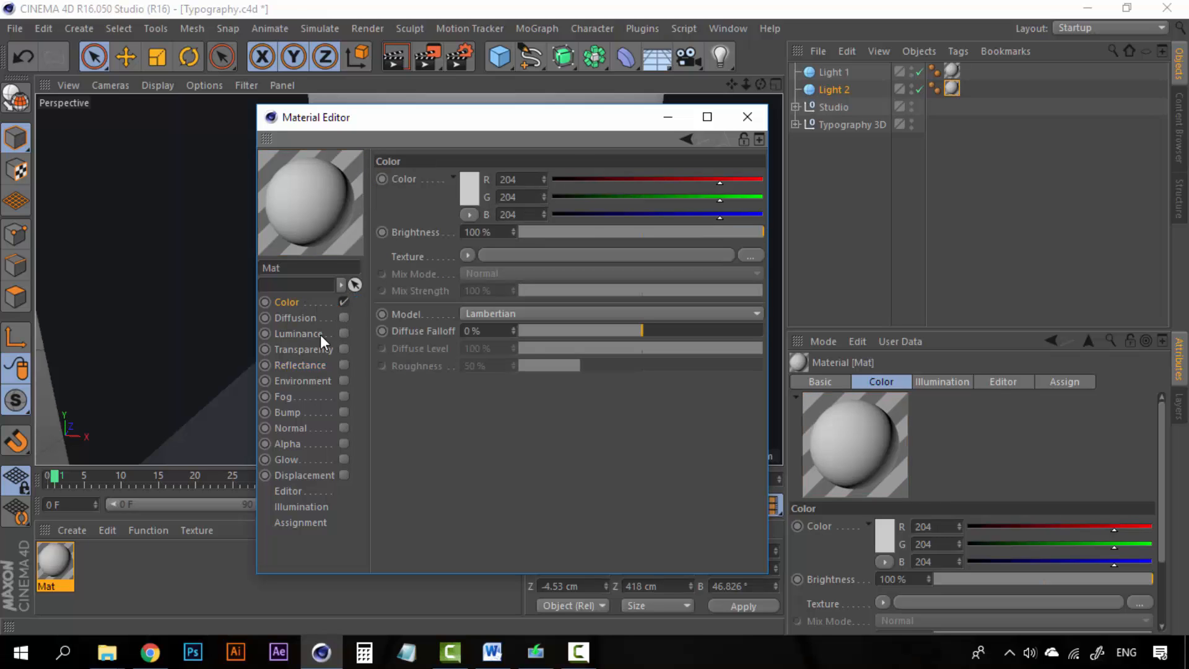
{"action": "left_click", "coordinate": [342, 301]}
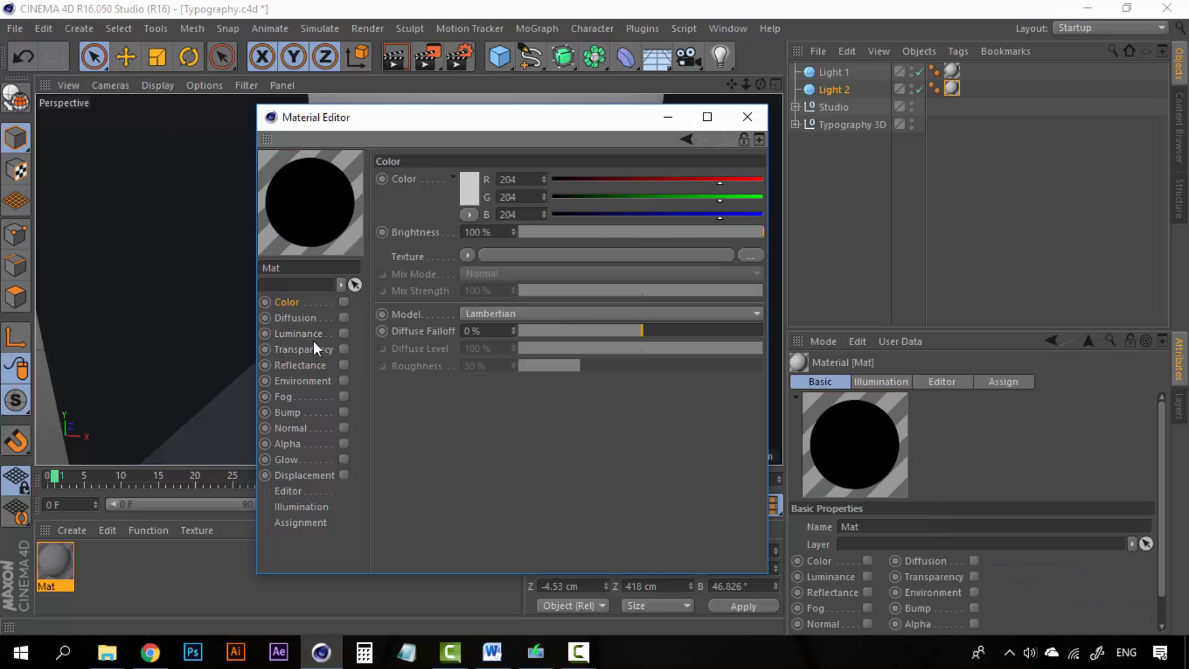
Step: Enable the material's Luminance channel so the spheres emit light, and move the editor aside to reveal the scene
{"action": "left_click", "coordinate": [307, 334]}
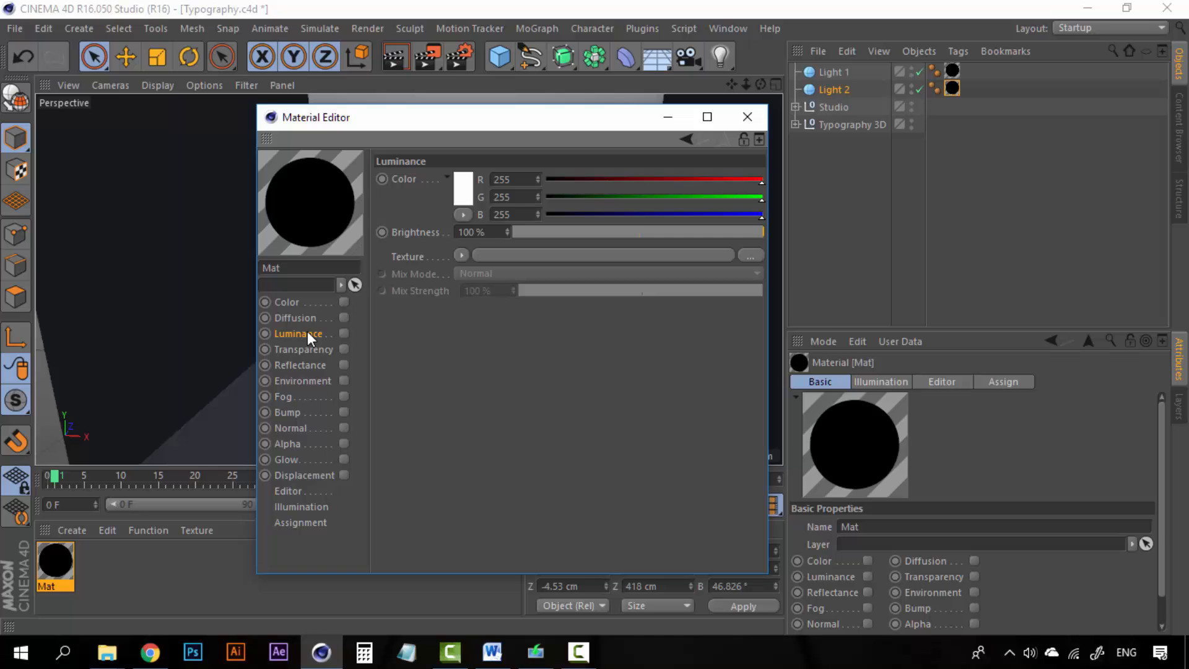
{"action": "left_click", "coordinate": [344, 333]}
{"action": "left_click_drag", "start_coordinate": [468, 116], "coordinate": [685, 149]}
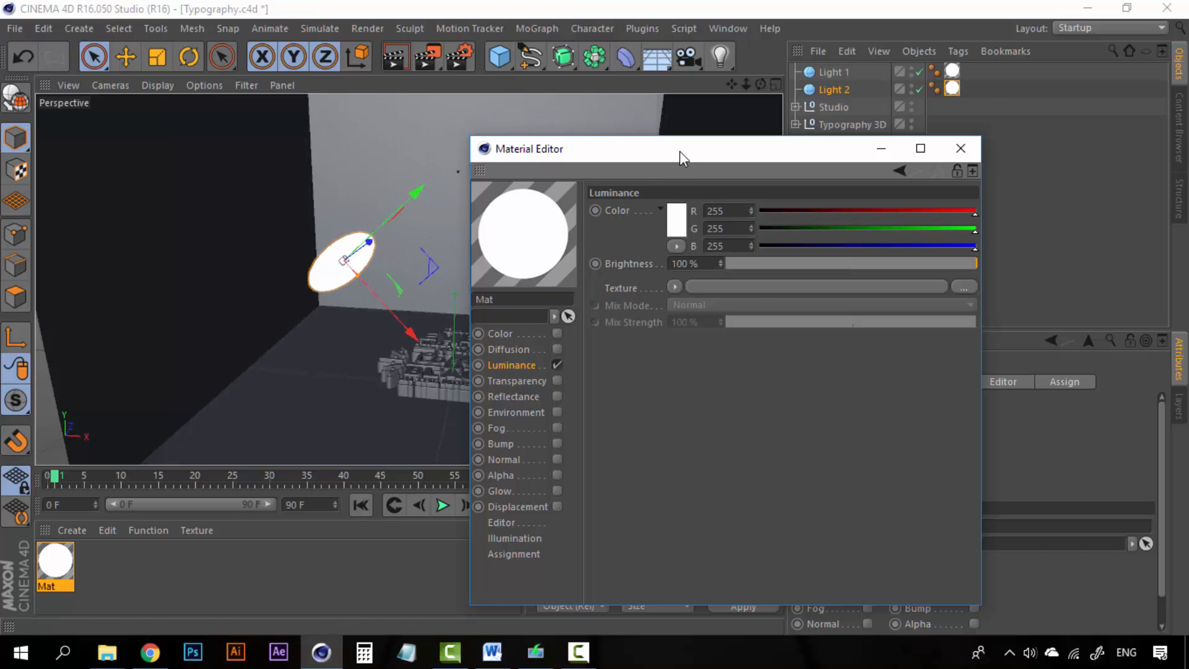
{"action": "left_click_drag", "start_coordinate": [678, 152], "coordinate": [617, 146]}
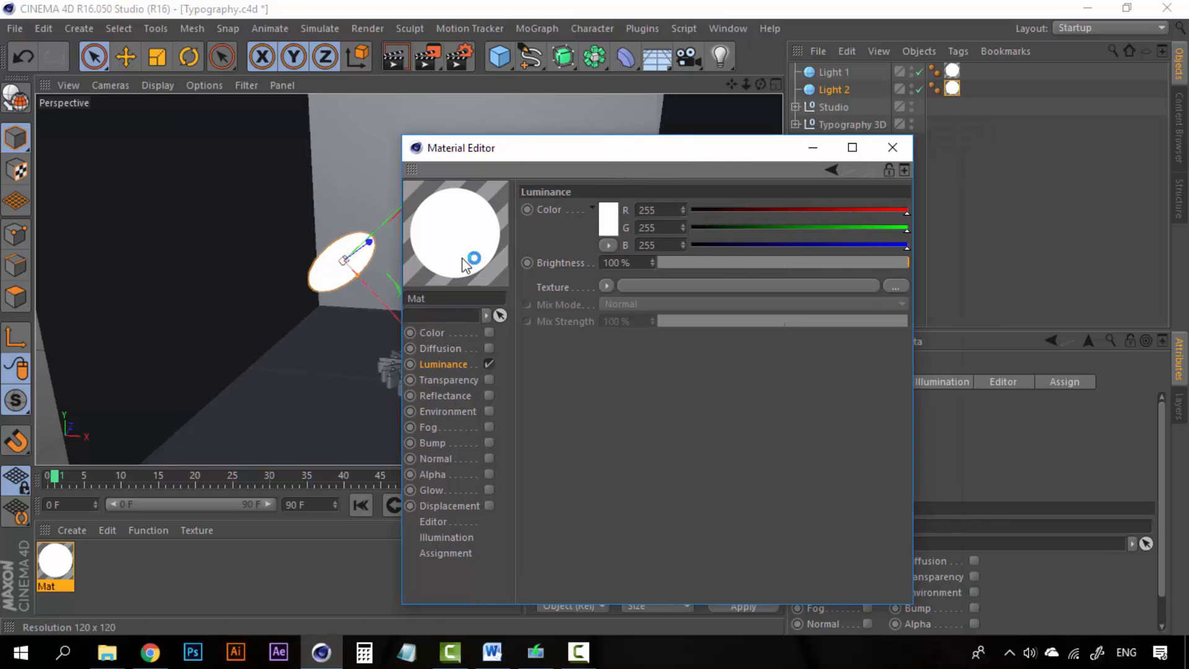
Step: Set the material's luminance color to a pale blue with RGB values 206, 243, 255
{"action": "left_click", "coordinate": [609, 223]}
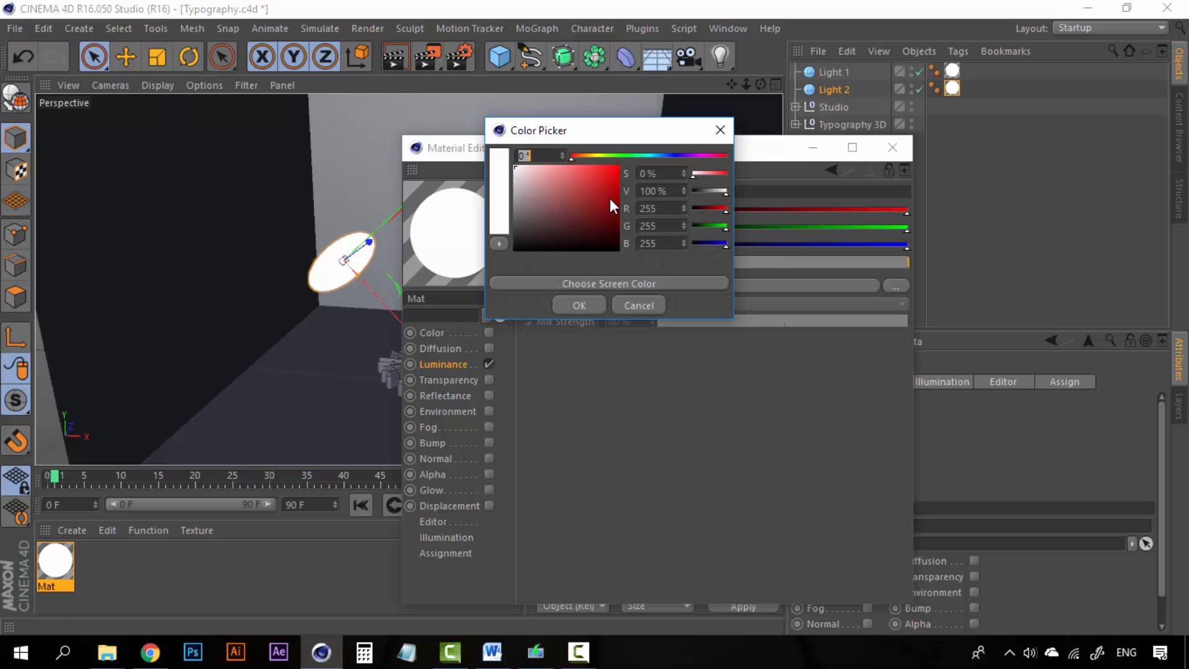
{"action": "left_click", "coordinate": [648, 158]}
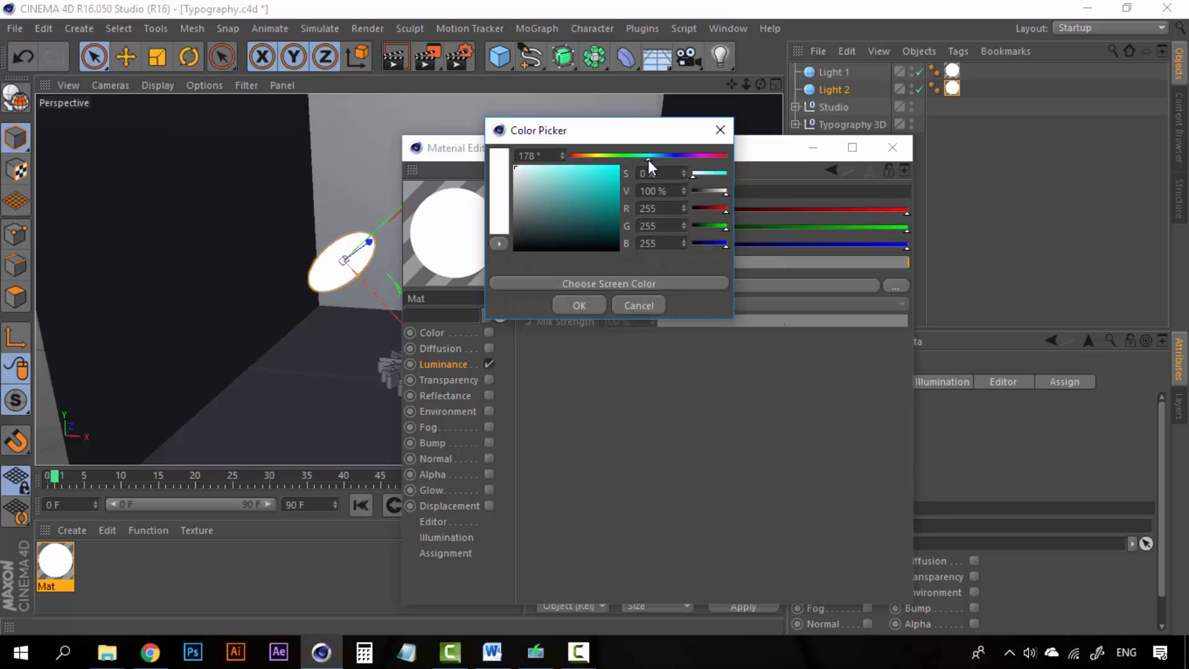
{"action": "left_click", "coordinate": [527, 167]}
{"action": "left_click", "coordinate": [533, 165]}
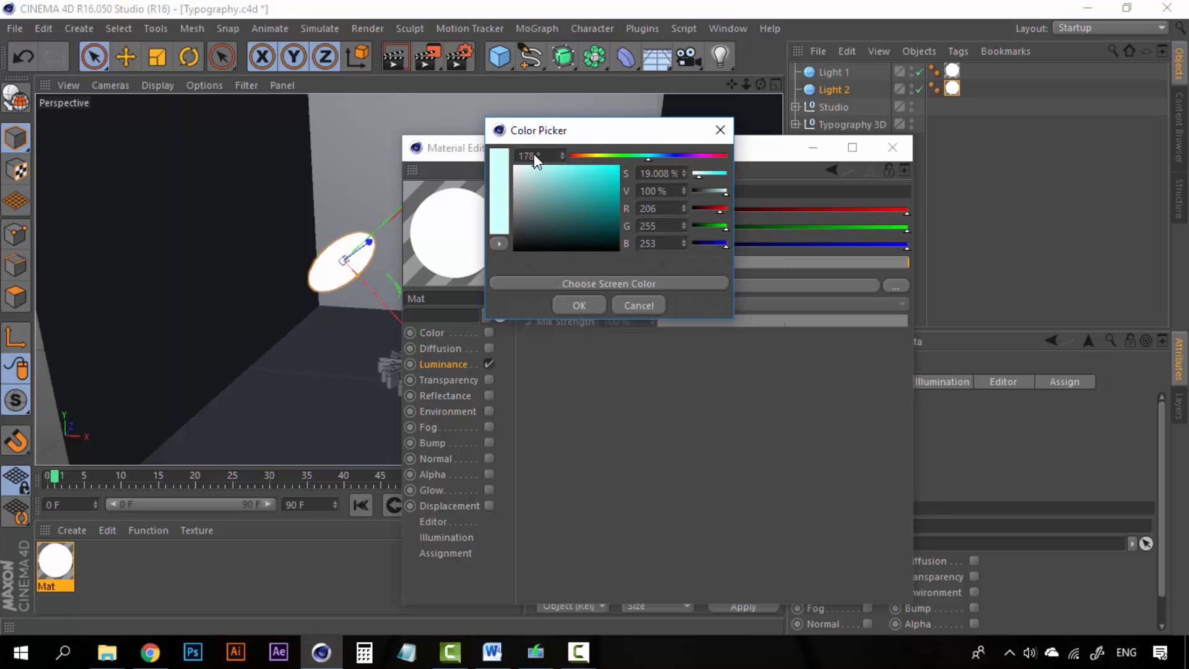
{"action": "left_click", "coordinate": [655, 157]}
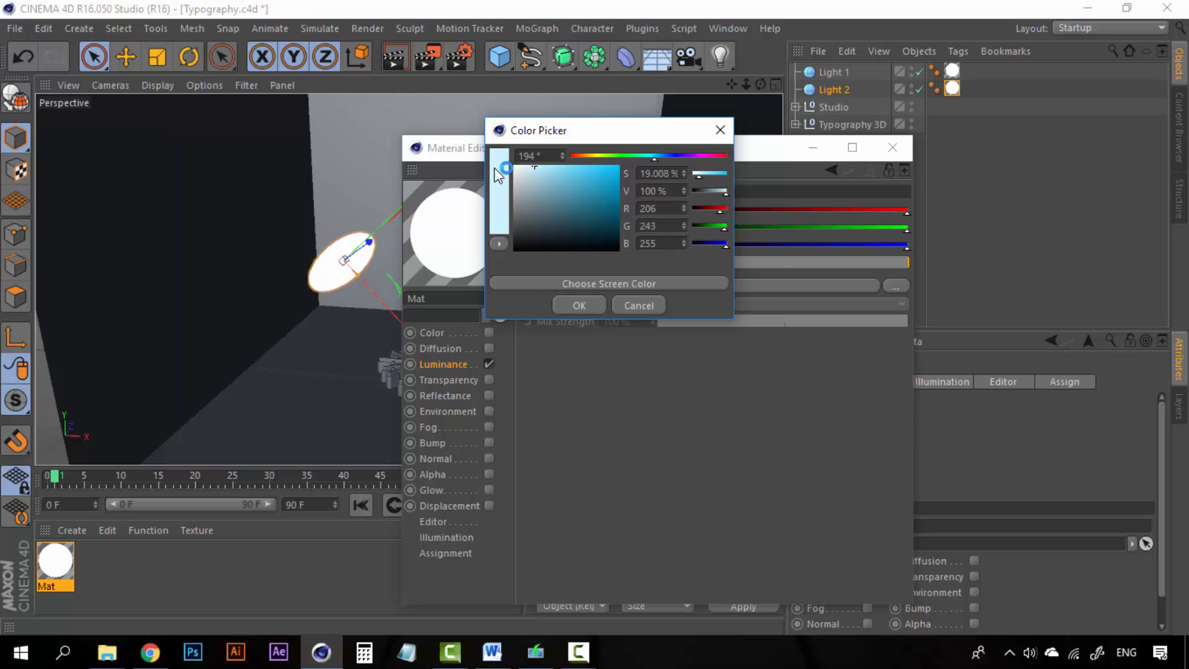
{"action": "left_click", "coordinate": [582, 307]}
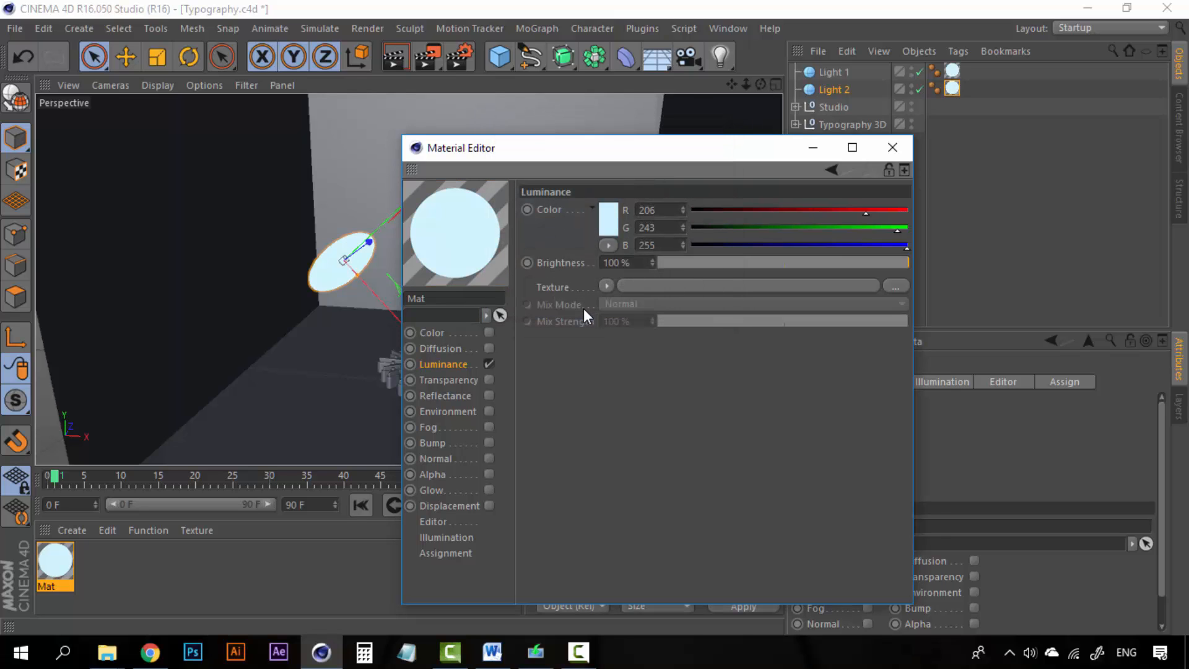
Step: Raise the material's luminance brightness to 250% and close the Material Editor
{"action": "left_click_drag", "start_coordinate": [653, 261], "coordinate": [652, 193]}
{"action": "left_click", "coordinate": [640, 262]}
{"action": "double_click", "coordinate": [640, 262]}
{"action": "type", "text": "250"}
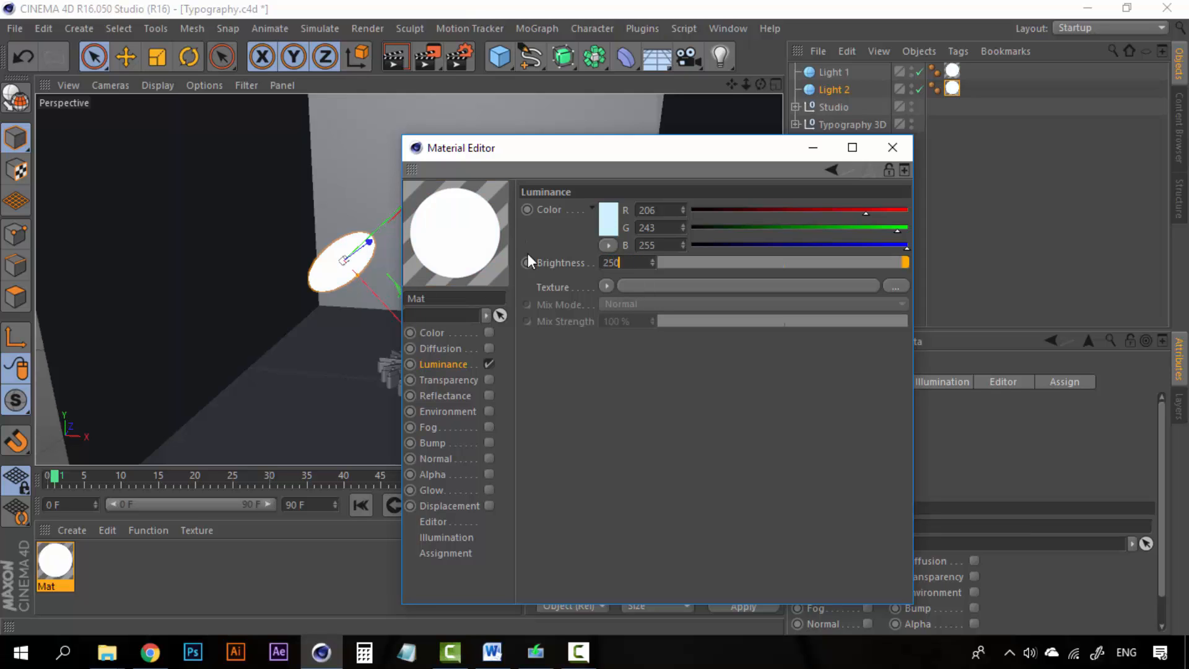
{"action": "key", "text": "Return"}
{"action": "left_click", "coordinate": [905, 148]}
Step: Examine the 3D typography and the two glowing lights inside the studio box from several angles and distances
{"action": "scroll", "coordinate": [515, 363], "scroll_direction": "up", "scroll_amount": 4}
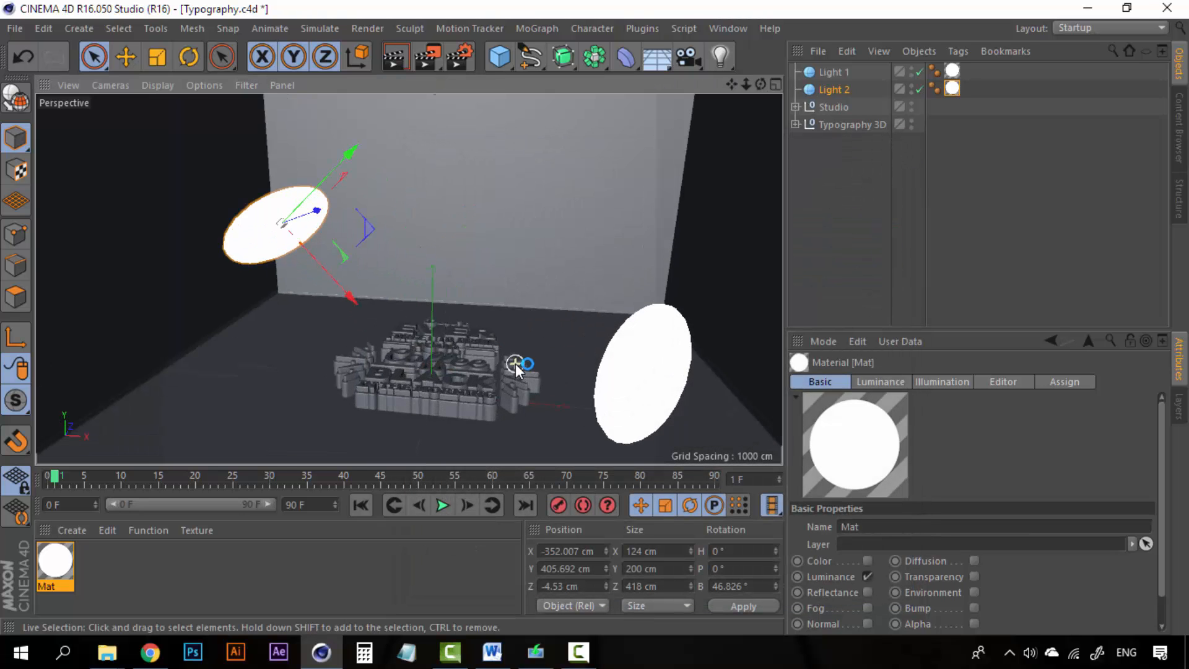
{"action": "left_click_drag", "start_coordinate": [515, 363], "coordinate": [461, 417], "text": "alt"}
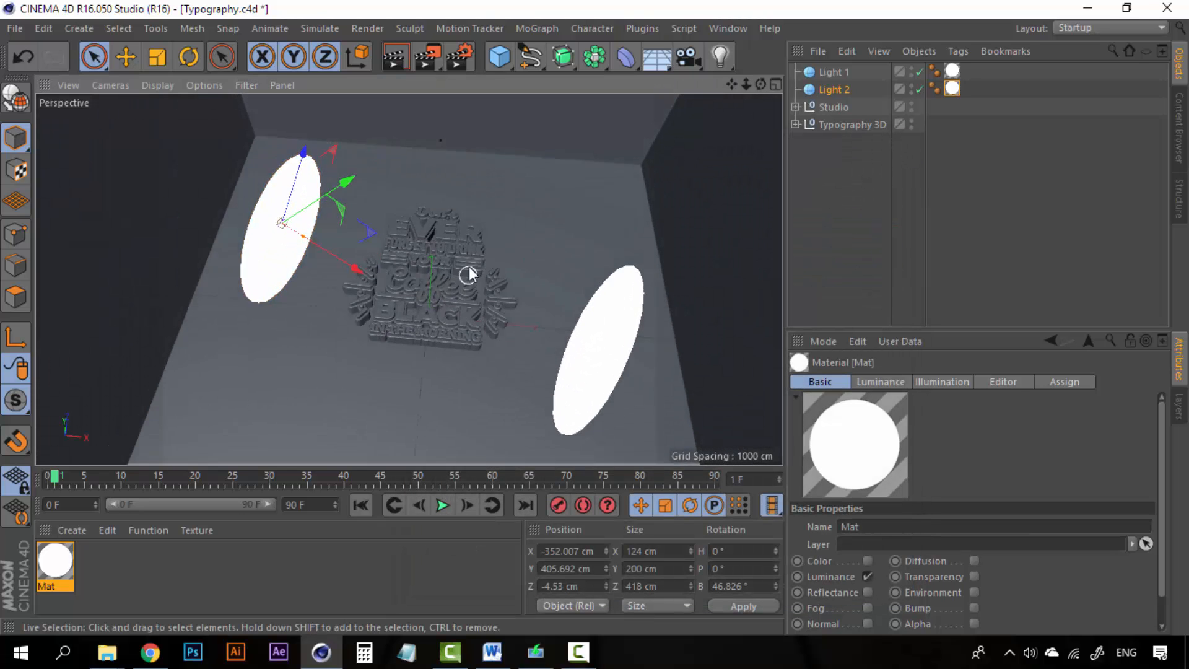
{"action": "scroll", "coordinate": [469, 270], "scroll_direction": "up", "scroll_amount": 5}
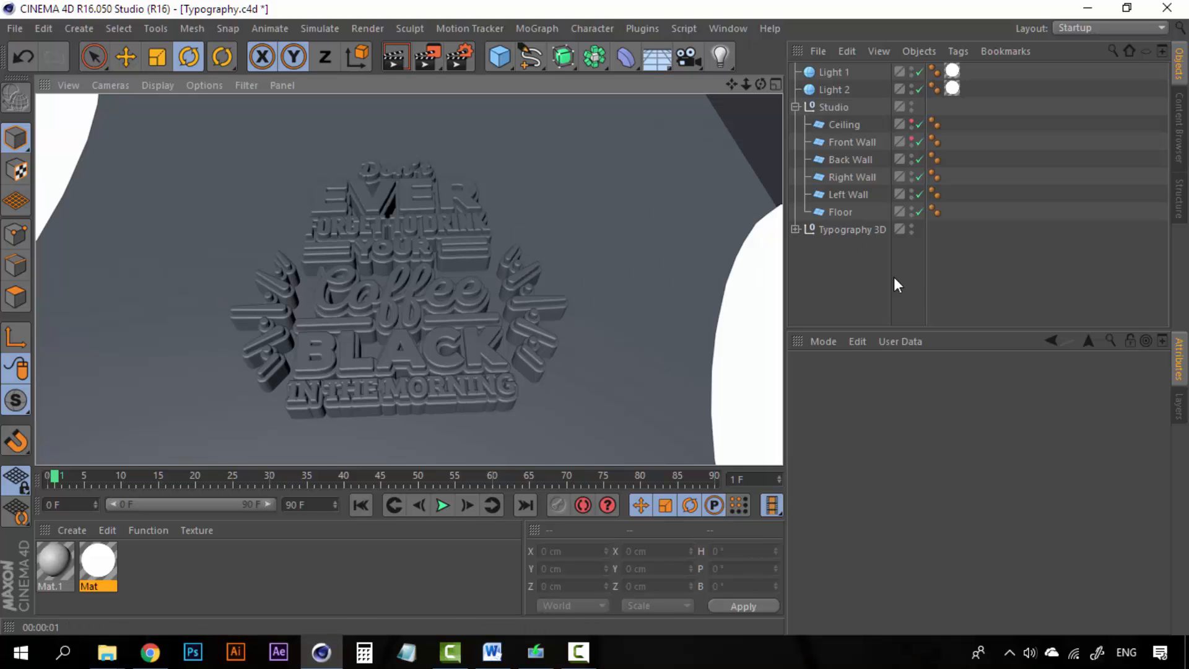
{"action": "scroll", "coordinate": [458, 307], "scroll_direction": "down", "scroll_amount": 6}
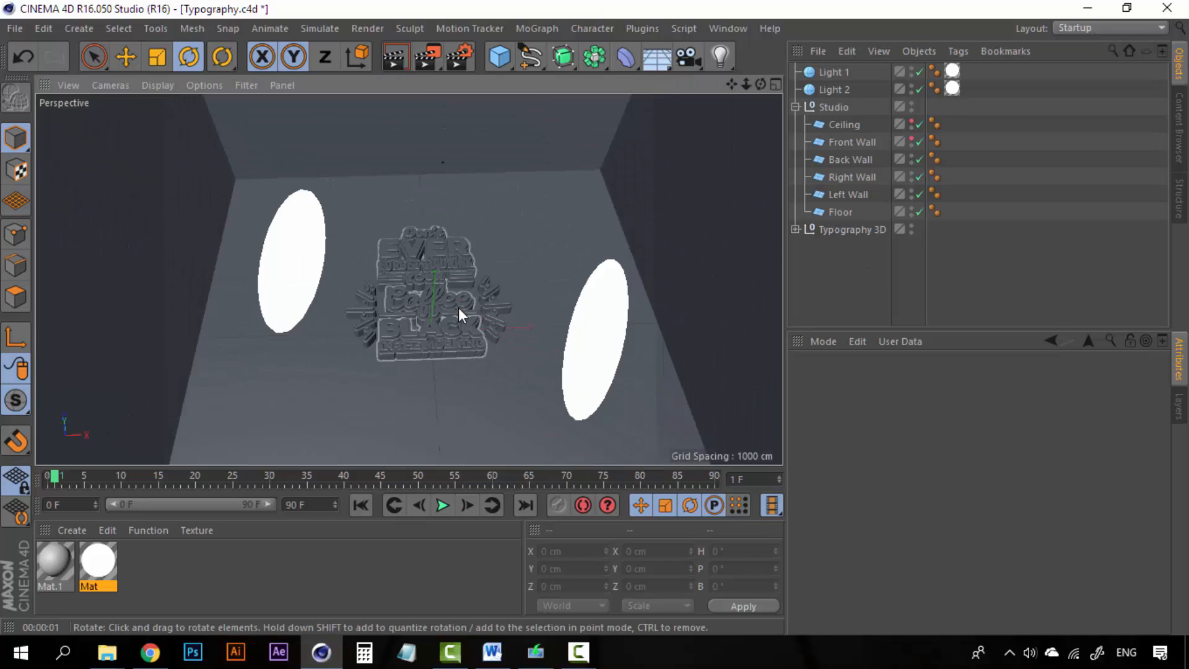
{"action": "left_click_drag", "start_coordinate": [462, 317], "coordinate": [484, 300], "text": "alt"}
{"action": "left_click_drag", "start_coordinate": [372, 247], "coordinate": [358, 269], "text": "alt"}
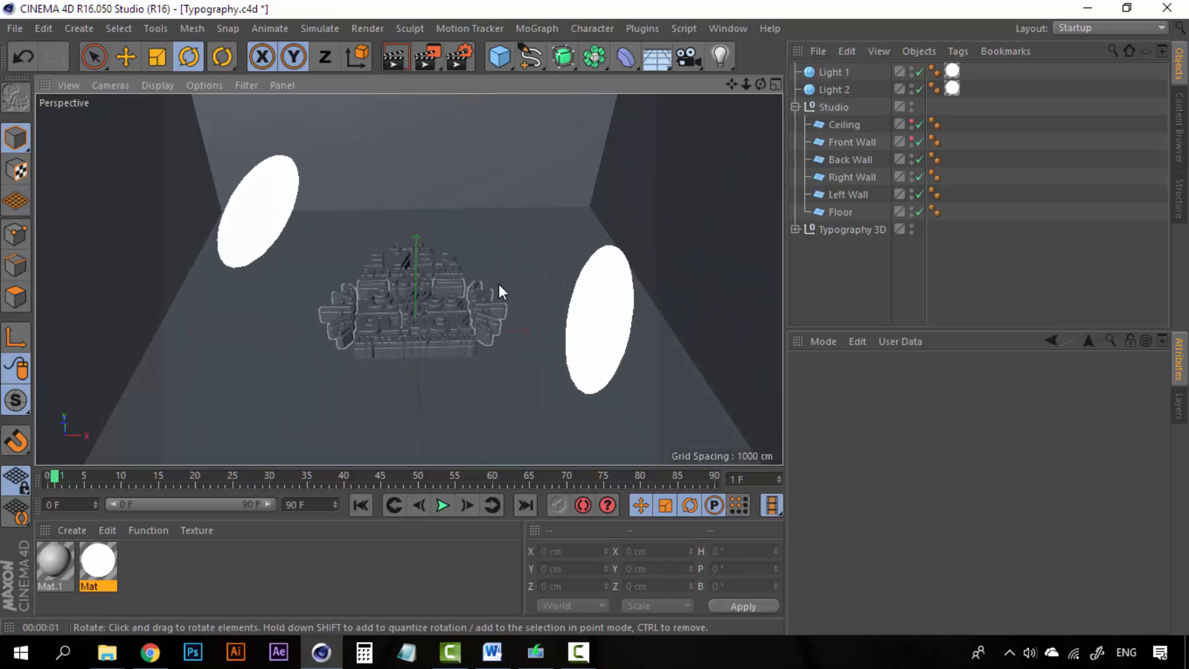
{"action": "scroll", "coordinate": [408, 328], "scroll_direction": "up", "scroll_amount": 3}
{"action": "left_click_drag", "start_coordinate": [419, 336], "coordinate": [444, 334], "text": "alt"}
{"action": "scroll", "coordinate": [458, 273], "scroll_direction": "up", "scroll_amount": 3}
{"action": "scroll", "coordinate": [459, 273], "scroll_direction": "down", "scroll_amount": 6}
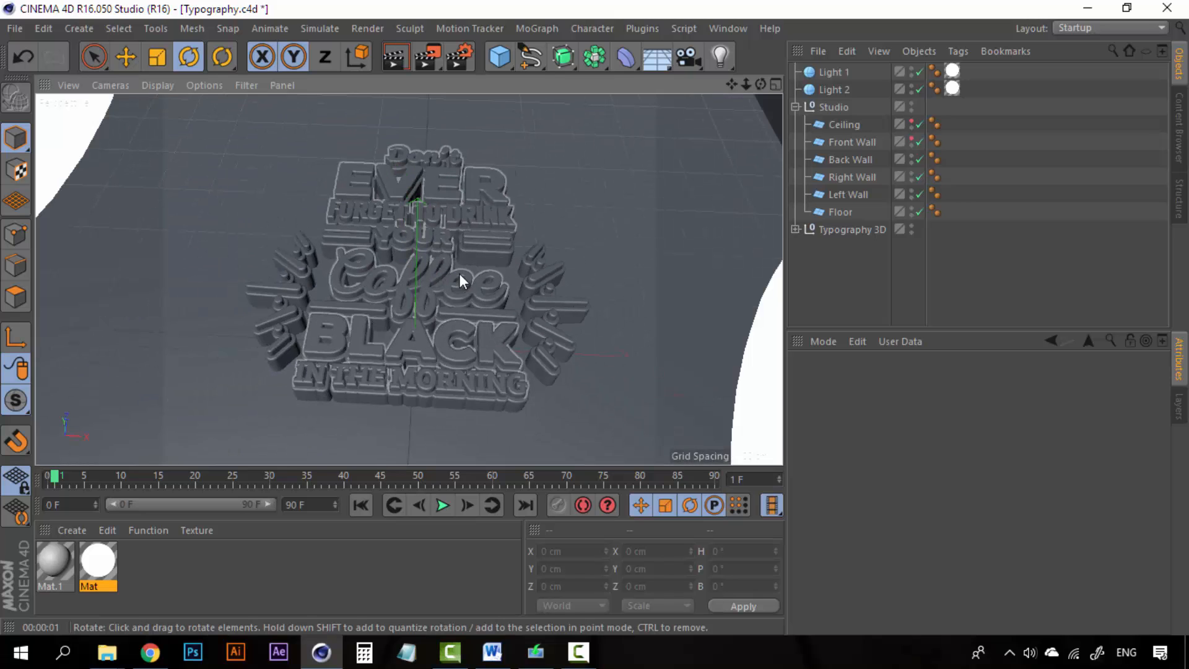
{"action": "mouse_move", "coordinate": [459, 273]}
{"action": "left_mouse_down", "text": "alt"}
{"action": "mouse_move", "coordinate": [459, 318]}
{"action": "mouse_move", "coordinate": [458, 186]}
{"action": "mouse_move", "coordinate": [463, 291]}
{"action": "left_mouse_up", "text": "alt"}
{"action": "scroll", "coordinate": [479, 231], "scroll_direction": "down", "scroll_amount": 3}
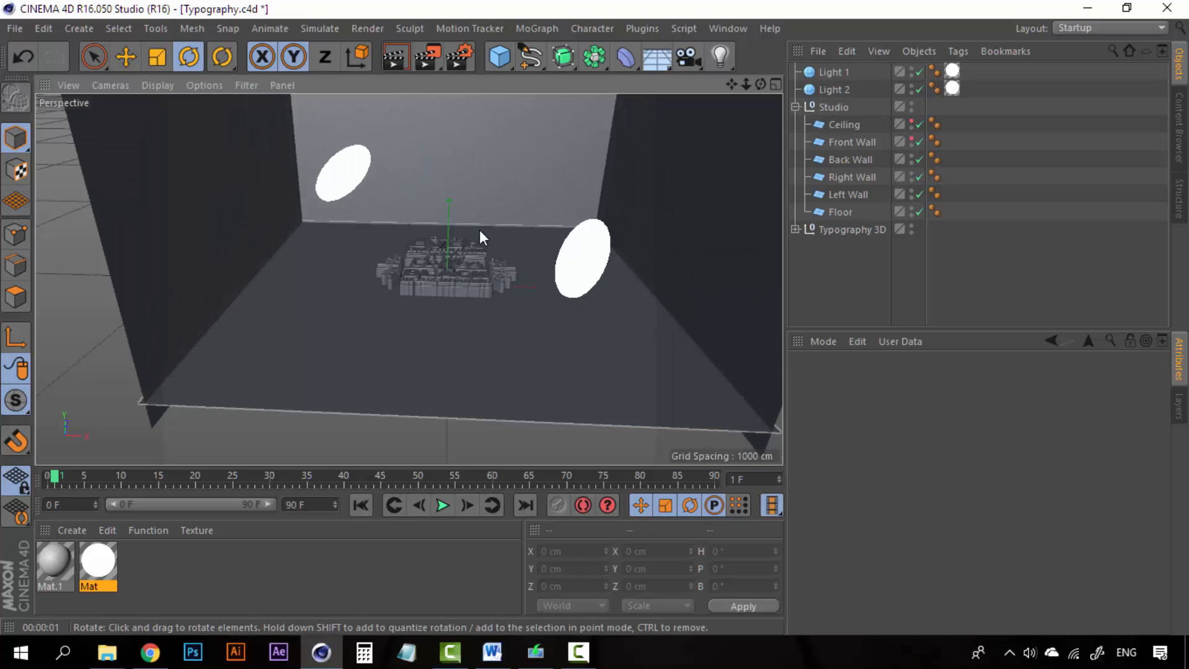
{"action": "middle_click_drag", "start_coordinate": [465, 274], "coordinate": [452, 304], "text": "alt"}
{"action": "left_click_drag", "start_coordinate": [451, 305], "coordinate": [450, 311], "text": "alt"}
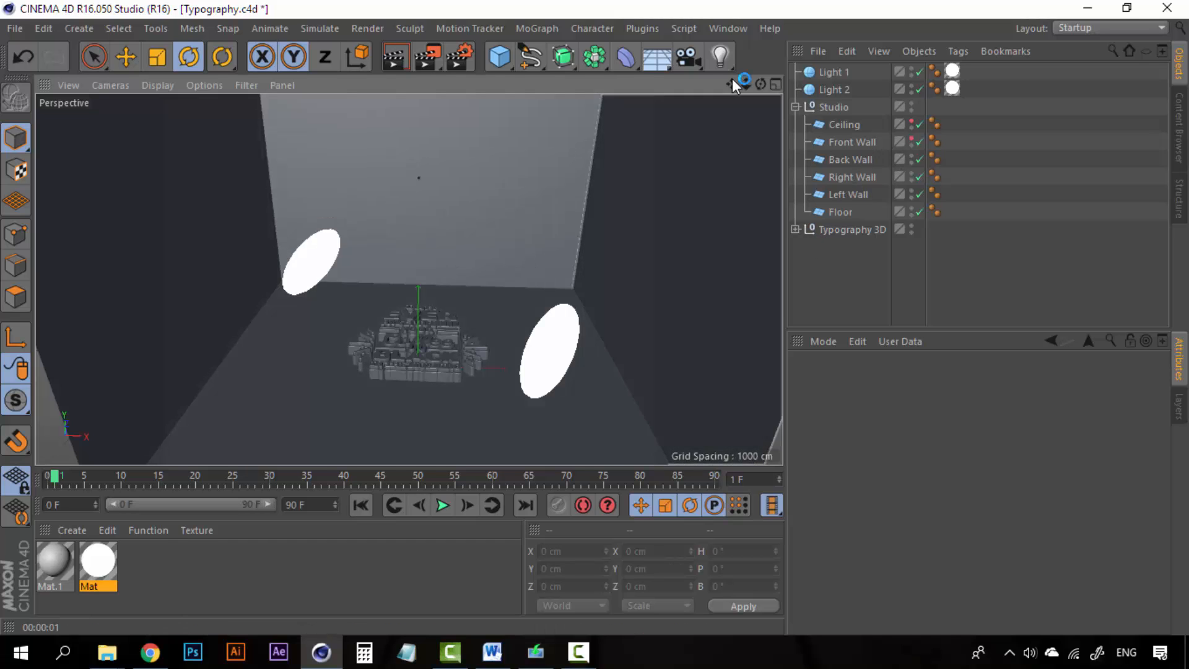
{"action": "scroll", "coordinate": [443, 336], "scroll_direction": "up", "scroll_amount": 1}
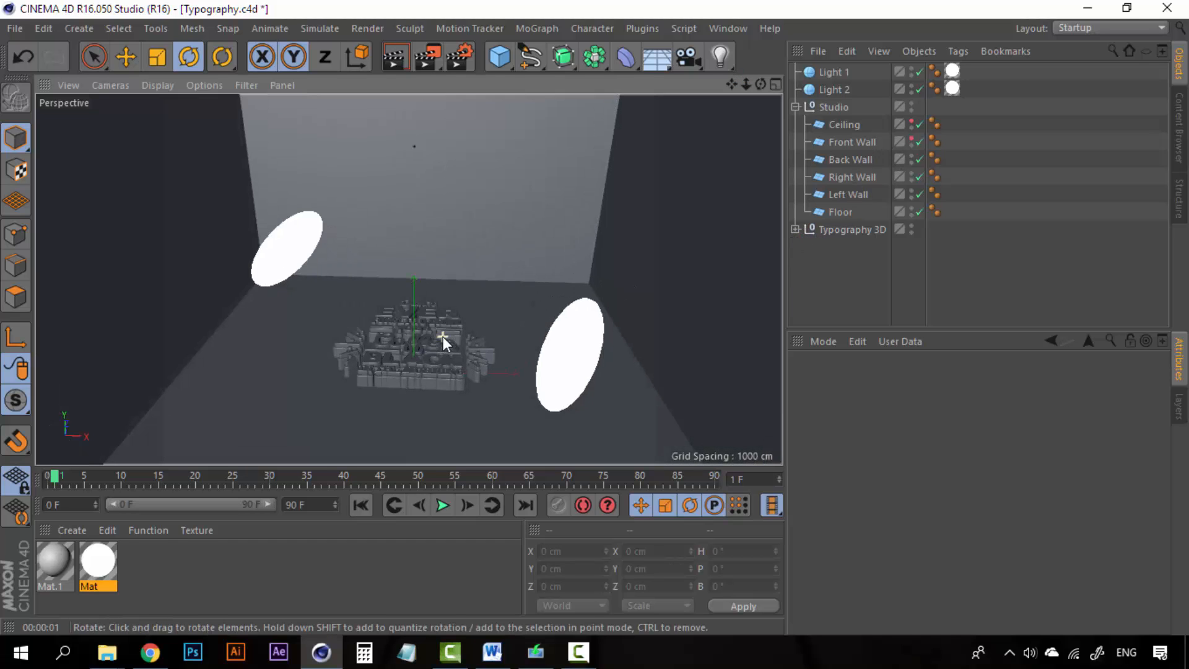